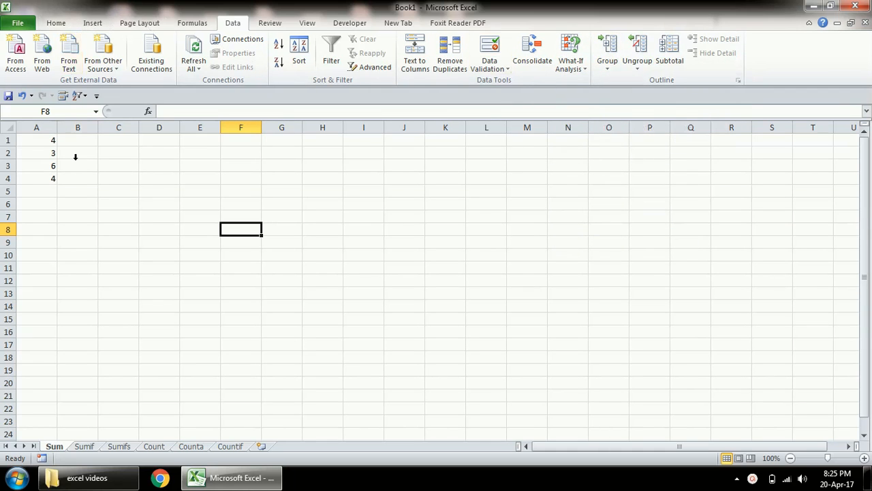
# - Open the Calculator, add 2 and 3, and close it again
pyautogui.click(56, 23)
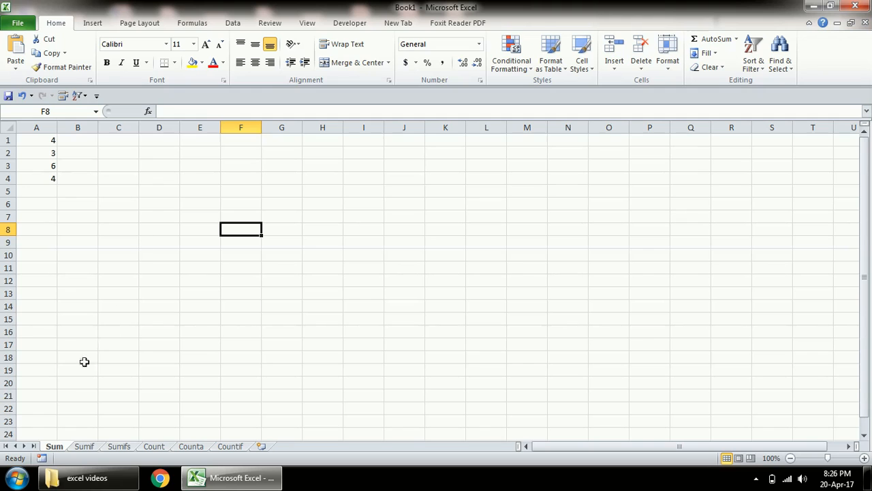
pyautogui.click(15, 477)
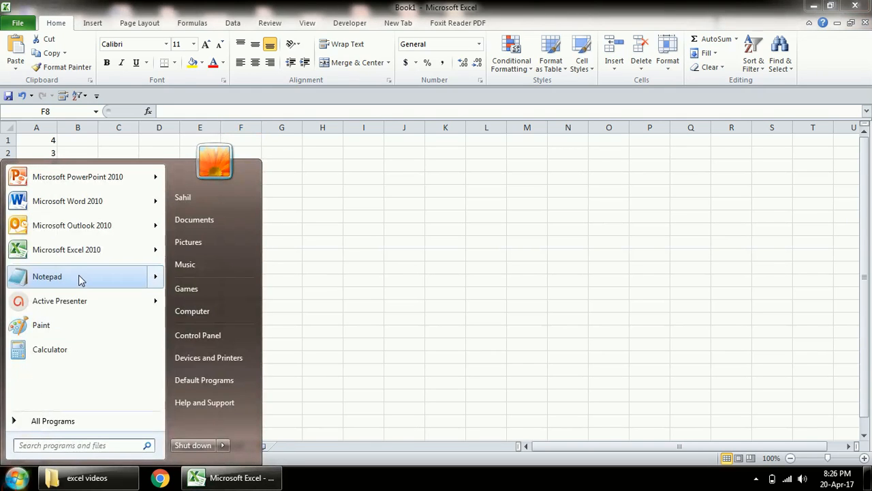
pyautogui.click(73, 352)
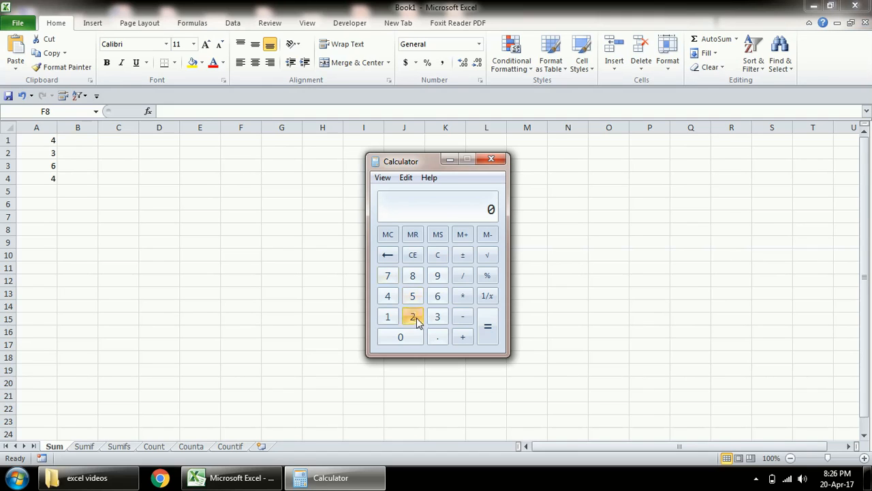
pyautogui.click(417, 323)
pyautogui.click(460, 338)
pyautogui.click(440, 324)
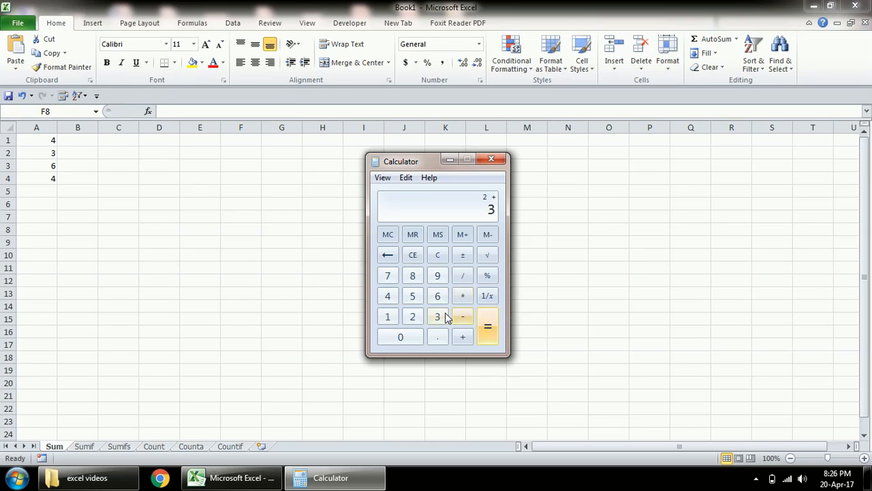
pyautogui.click(488, 332)
pyautogui.click(494, 159)
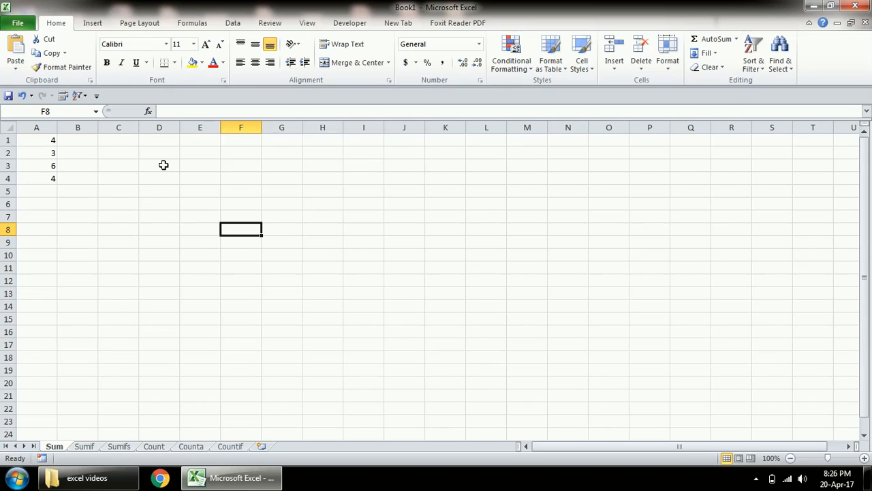
# - Enter the formula =2+3 in cell D3 and reselect the cell to check it
pyautogui.click(158, 164)
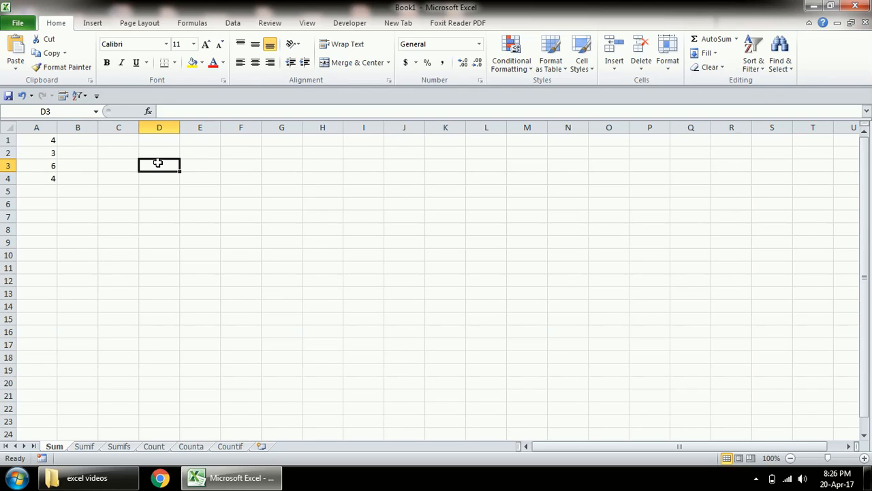
pyautogui.write('=2+3')
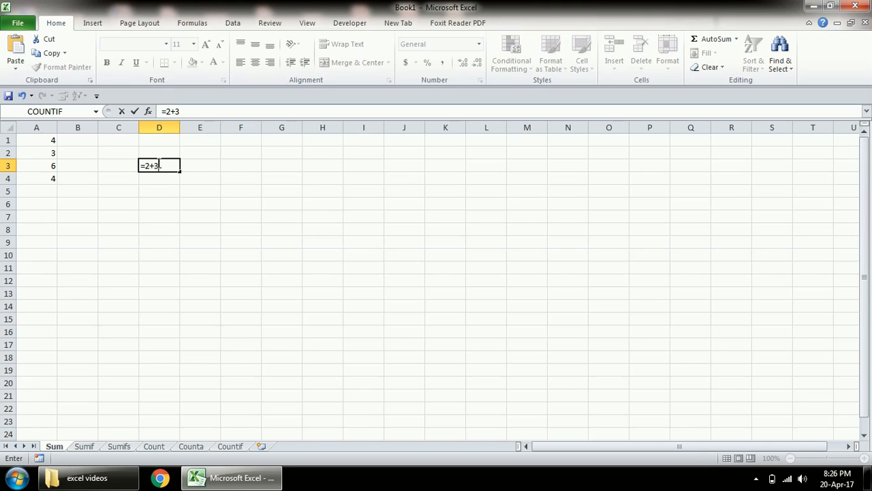
pyautogui.press('Return')
pyautogui.click(167, 165)
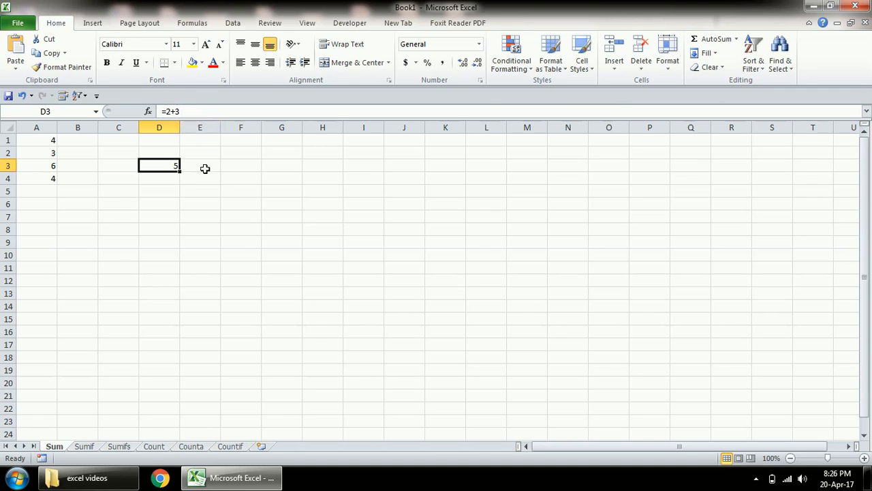
# - Enter the formula =12+231 in cell F4 and reselect the cell to check it
pyautogui.click(231, 177)
pyautogui.write('=')
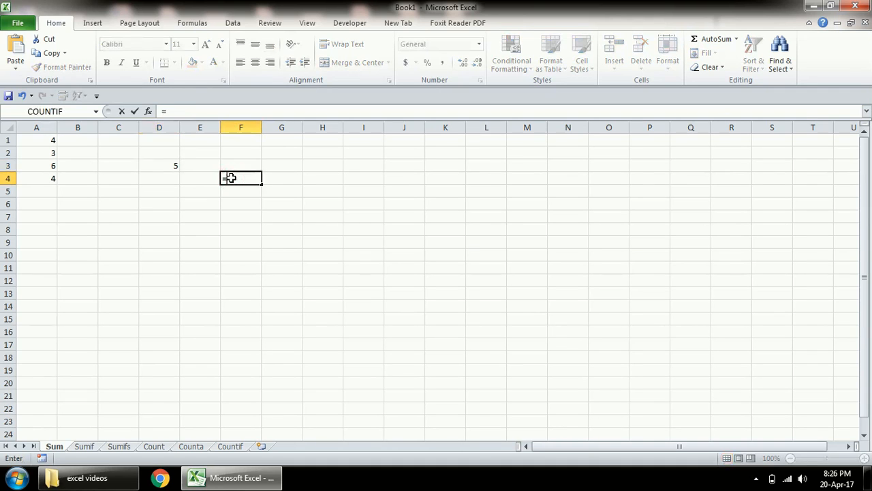
pyautogui.write('12+')
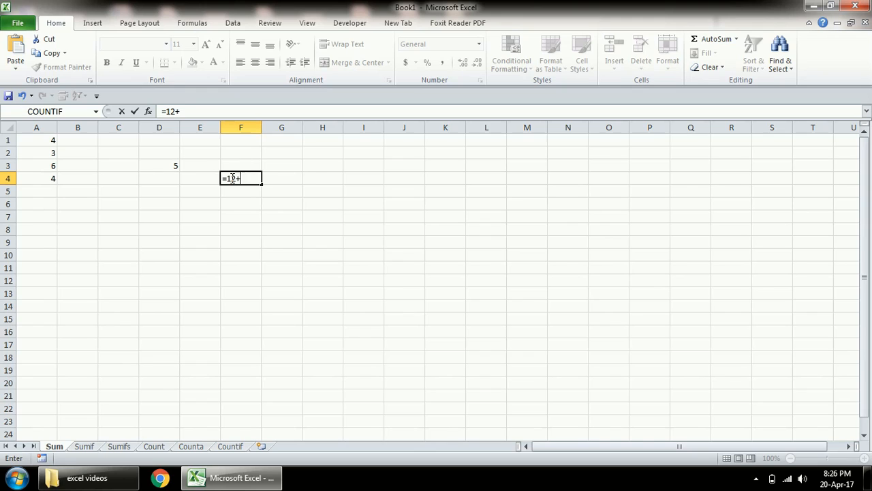
pyautogui.write('231')
pyautogui.press('Return')
pyautogui.press('Up')
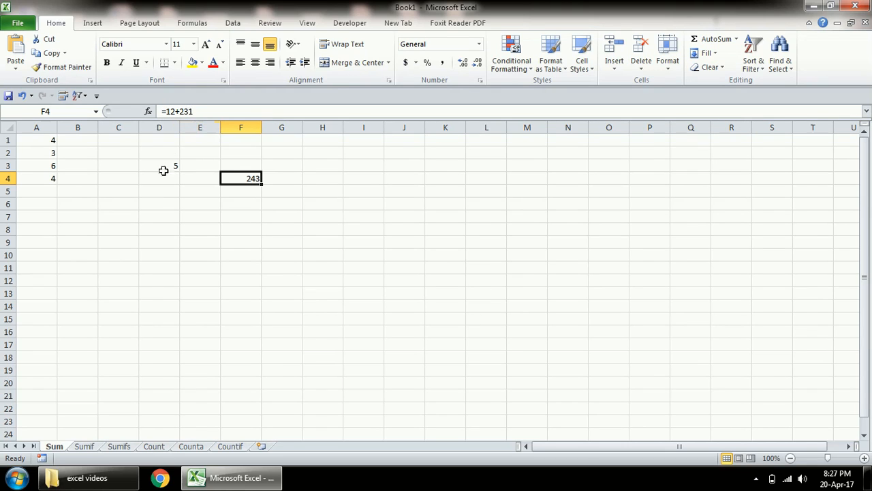
# - Enter the formula =1+54+5+10+12 in cell E8 and reselect the cell to check it
pyautogui.click(204, 230)
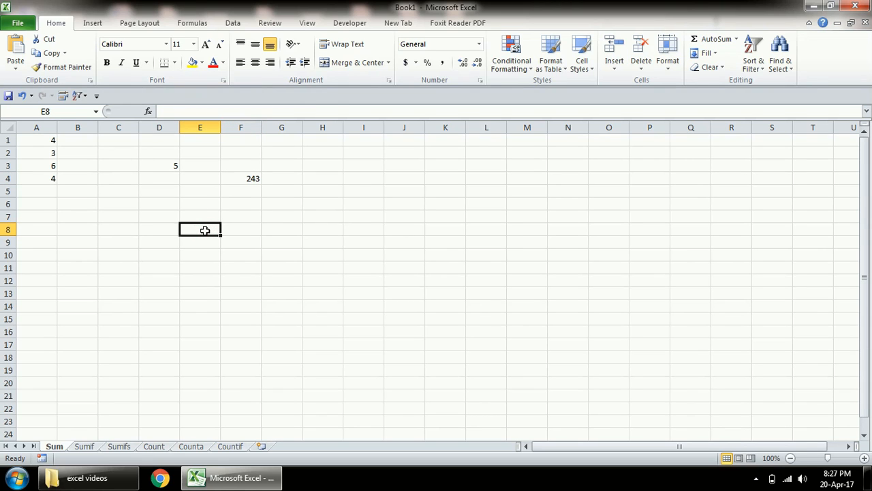
pyautogui.write('=1+54')
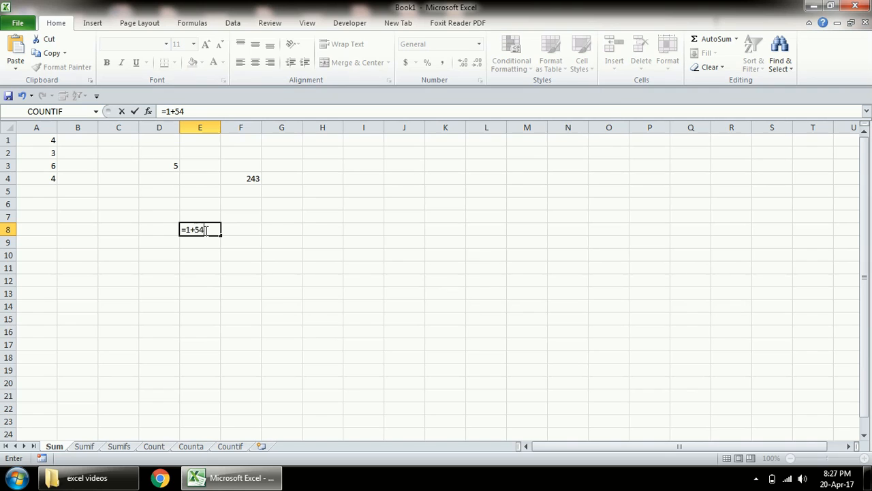
pyautogui.click(595, 109)
pyautogui.write('+5+10+12')
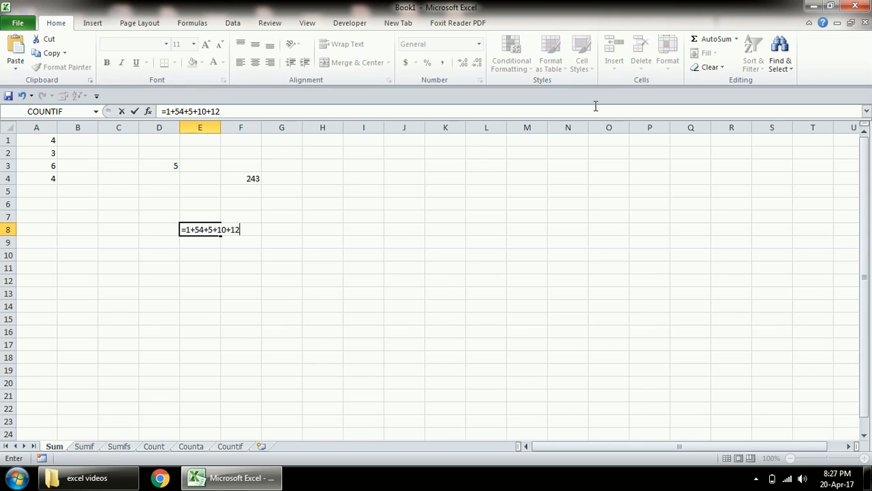
pyautogui.press('Return')
pyautogui.press('Up')
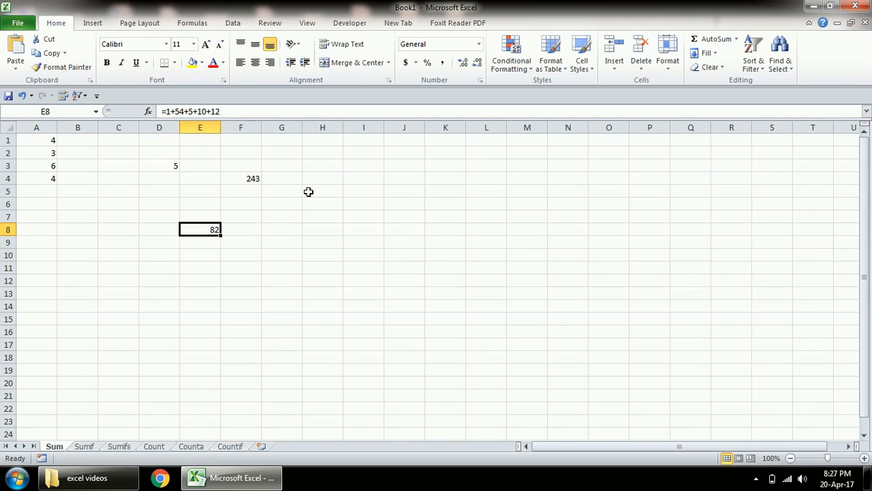
# - Enter the division formula =12/6 in cell I5 and reselect the cell to check it
pyautogui.click(348, 190)
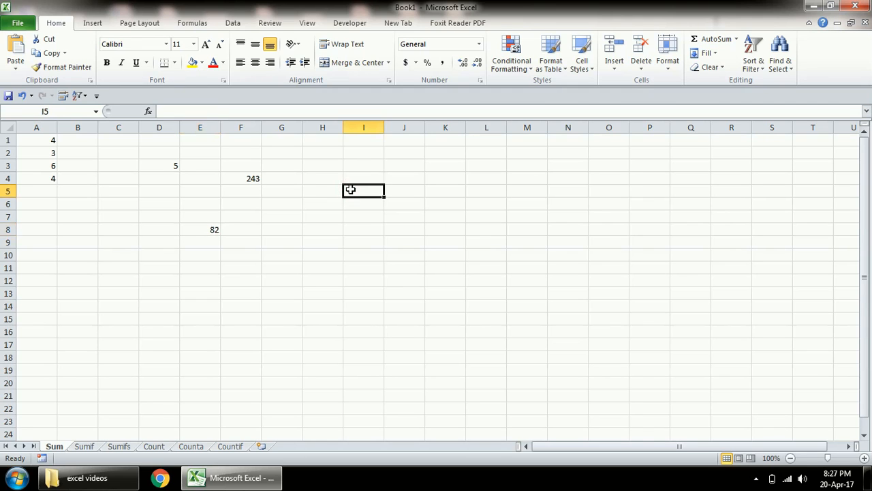
pyautogui.write('=12')
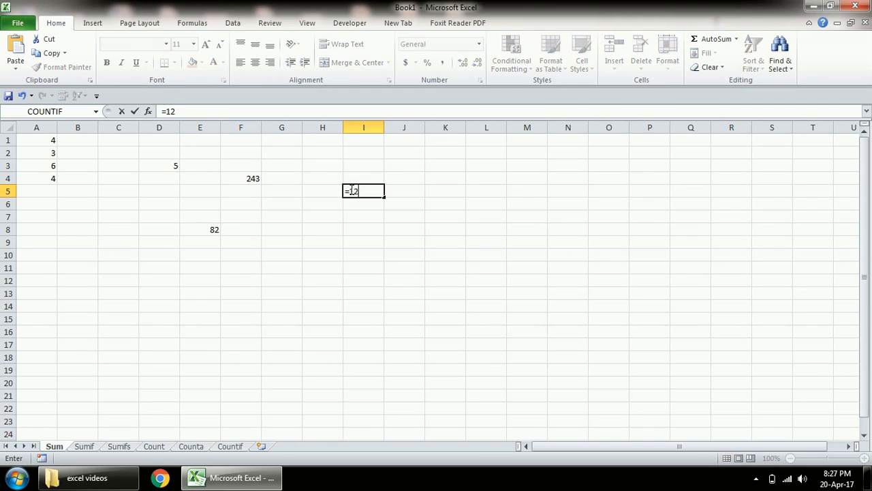
pyautogui.write('/6')
pyautogui.press('Return')
pyautogui.click(378, 189)
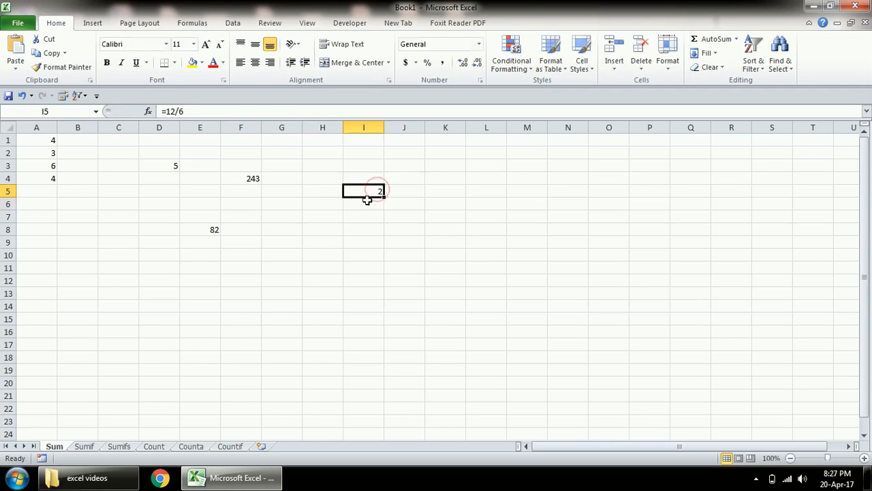
# - Enter the multiplication formula =2*3*10 in cell H8 and reselect the cell to check it
pyautogui.click(313, 235)
pyautogui.write('=')
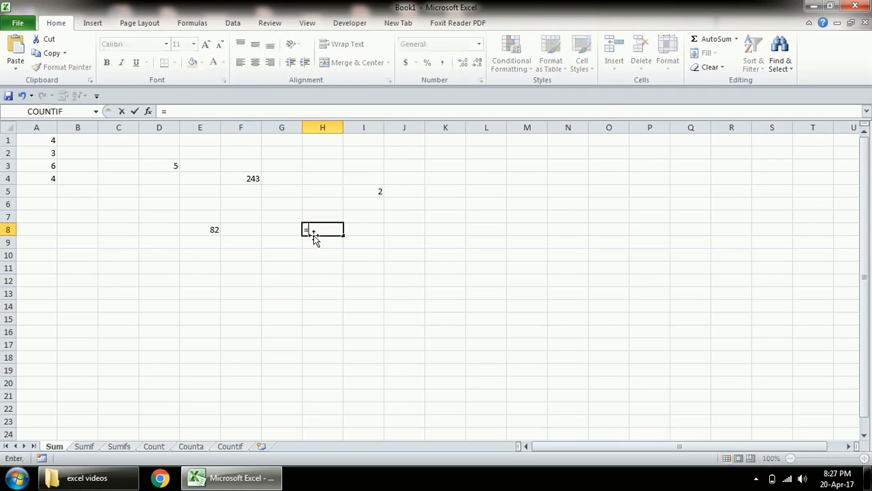
pyautogui.write('2*3*10')
pyautogui.press('Return')
pyautogui.click(314, 232)
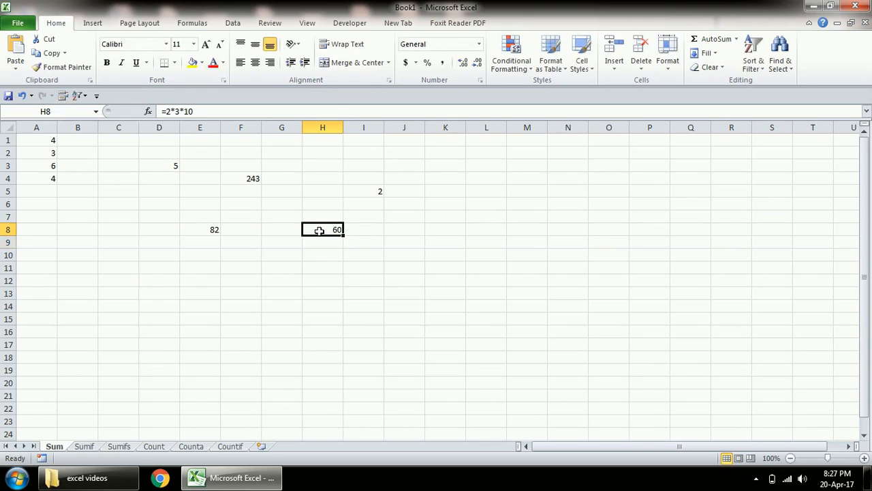
# - Enter the mixed formula =40-20+10-35 in cell K7 and reselect the cell to check it
pyautogui.click(428, 215)
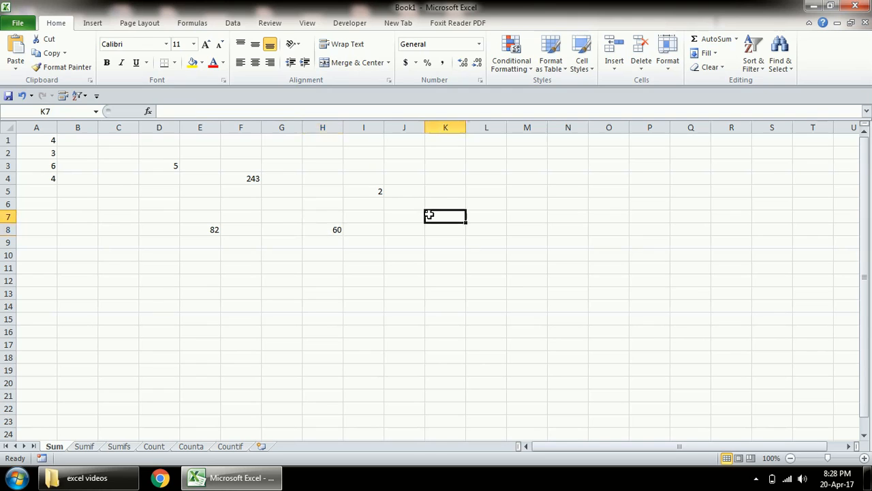
pyautogui.write('=4')
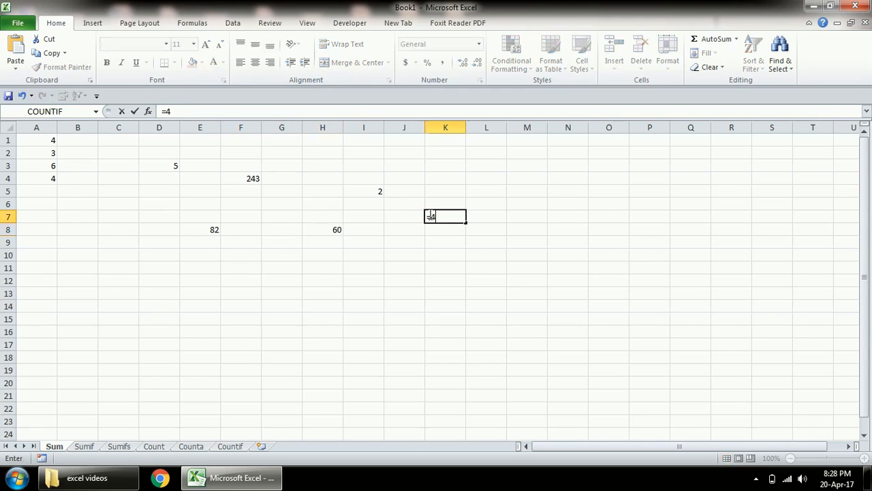
pyautogui.write('0-20+10-35')
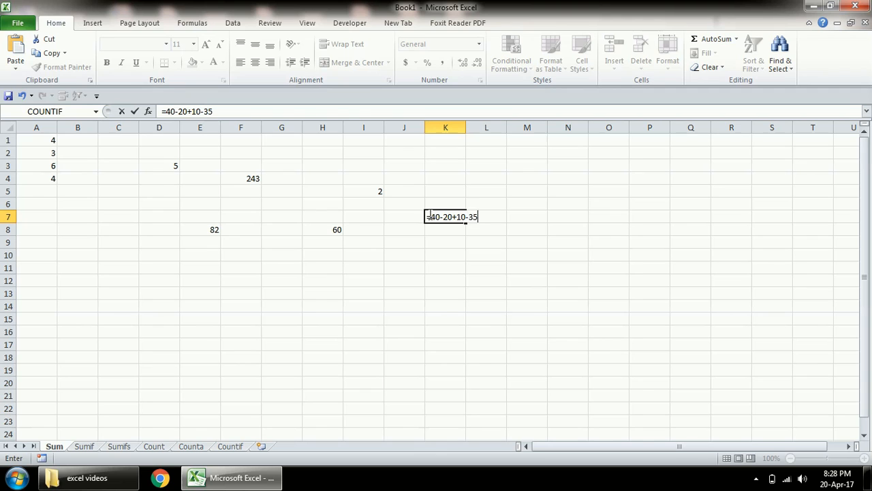
pyautogui.press('Return')
pyautogui.click(430, 215)
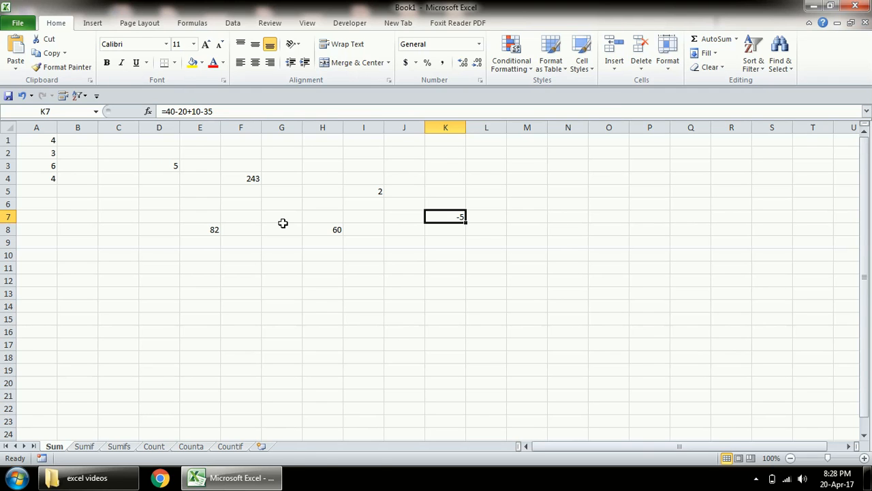
# - Clear all the practice formulas in the range D3:K10
pyautogui.click(578, 106)
pyautogui.moveTo(166, 166); pyautogui.dragTo(458, 259)
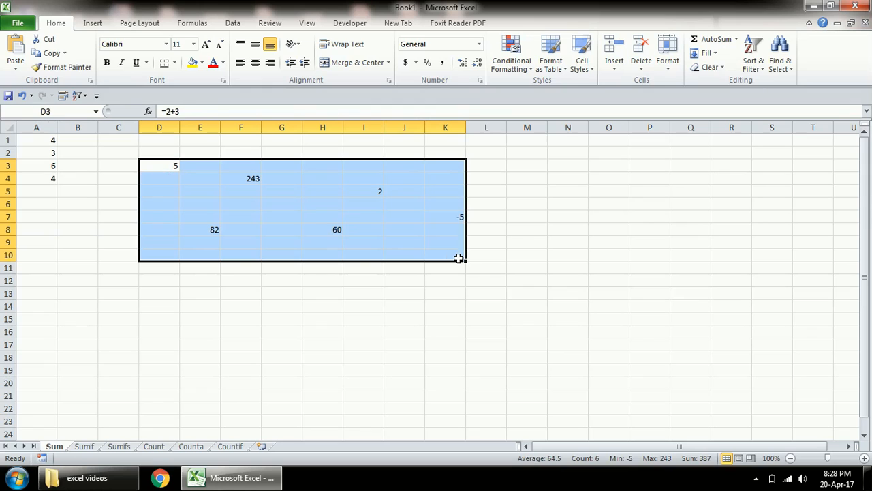
pyautogui.press('Delete')
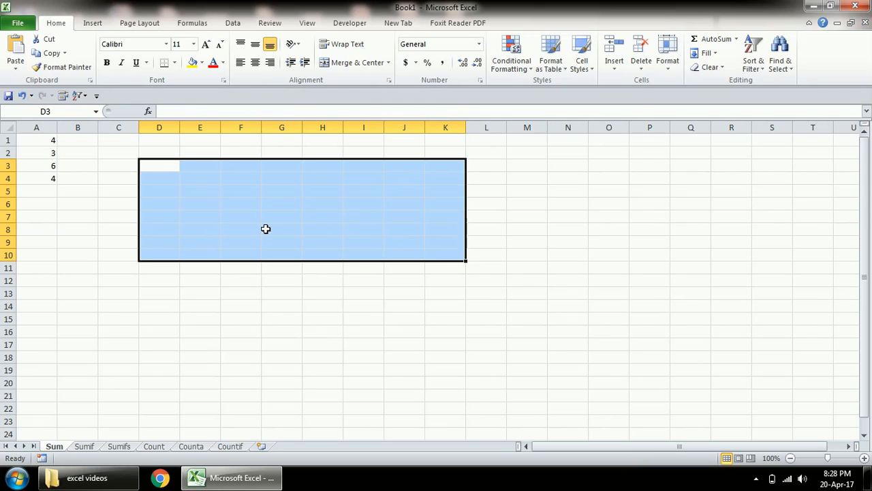
# - Add up the column A numbers in cell C3 with the typed-value formula =4+3+6+4
pyautogui.moveTo(129, 182); pyautogui.dragTo(127, 170)
pyautogui.click(128, 169)
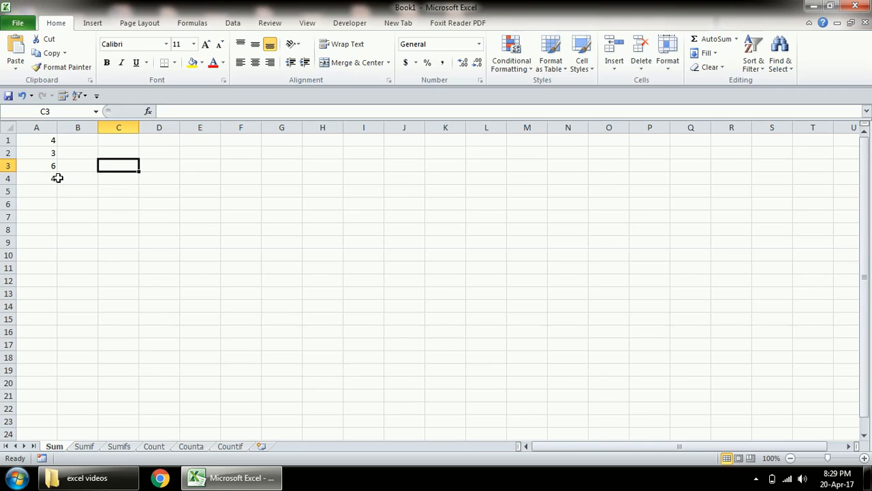
pyautogui.write('=')
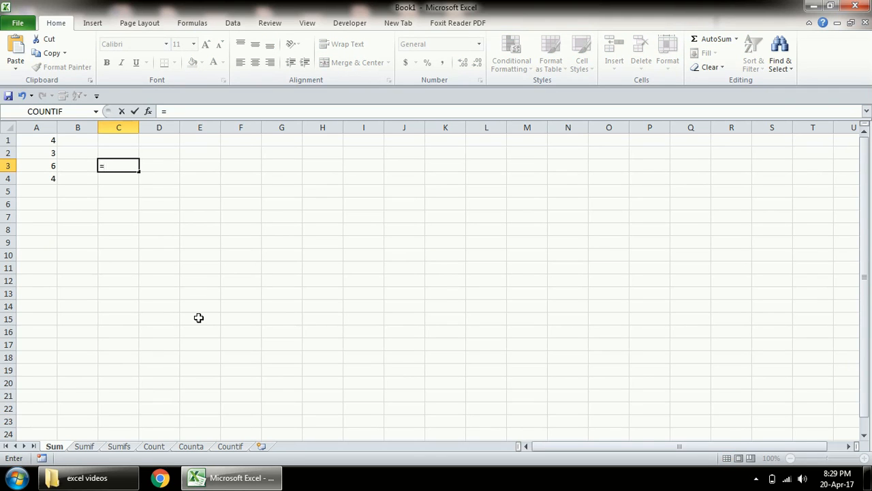
pyautogui.write('4+3+6+4')
pyautogui.press('Return')
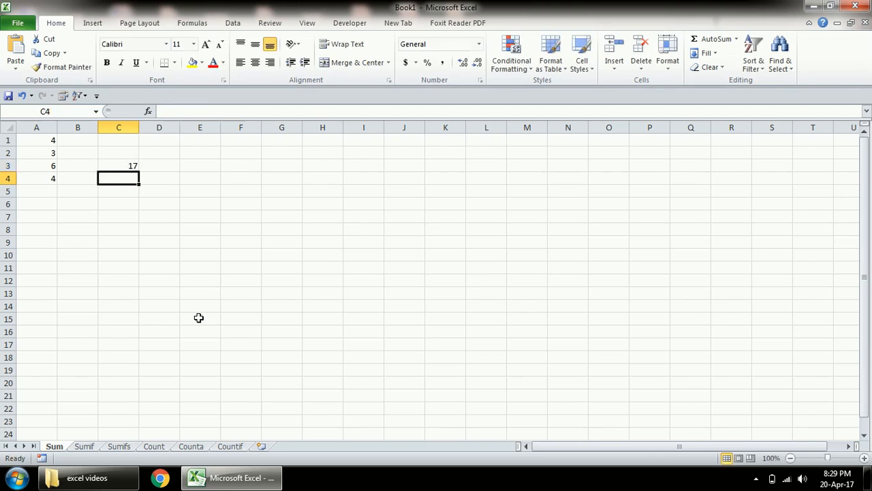
pyautogui.press('Up')
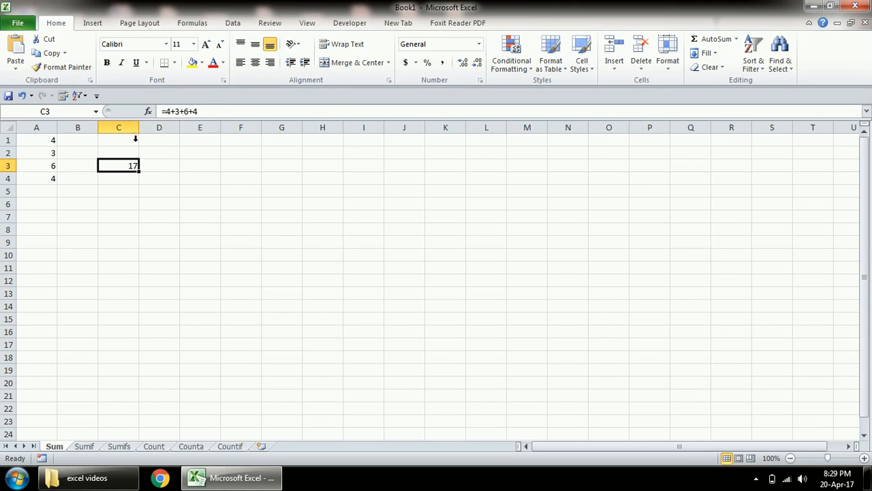
pyautogui.click(103, 192)
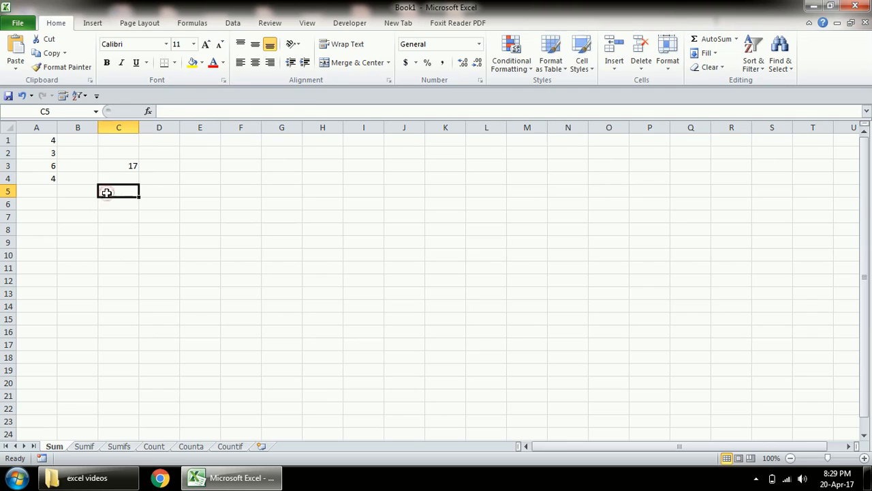
pyautogui.write('=')
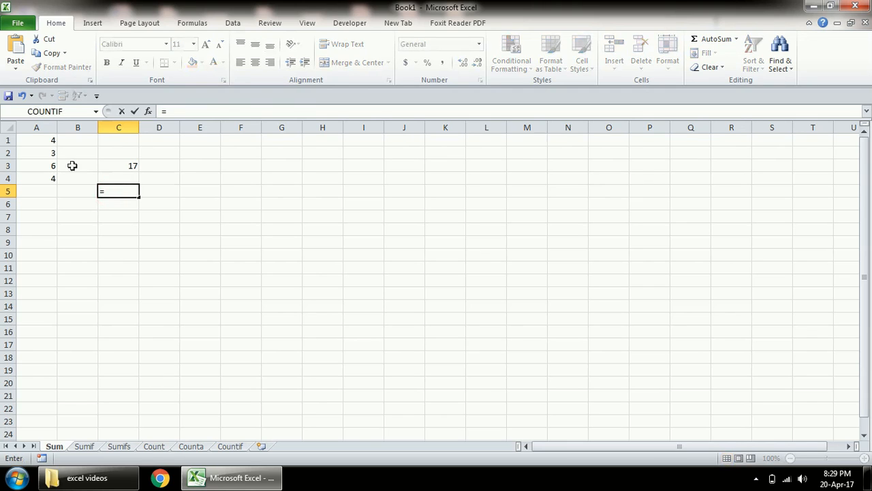
pyautogui.click(36, 141)
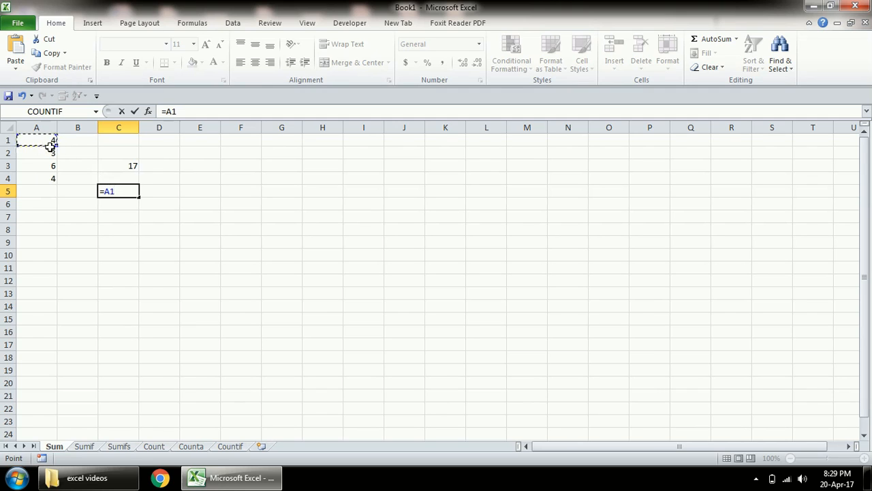
pyautogui.press('BackSpace')
pyautogui.press('BackSpace')
pyautogui.press('Escape')
# - Add up A1 to A4 in cell C5 with the cell-reference formula =A1+A2+A3+A4 and compare it with the formula in C3
pyautogui.write('=')
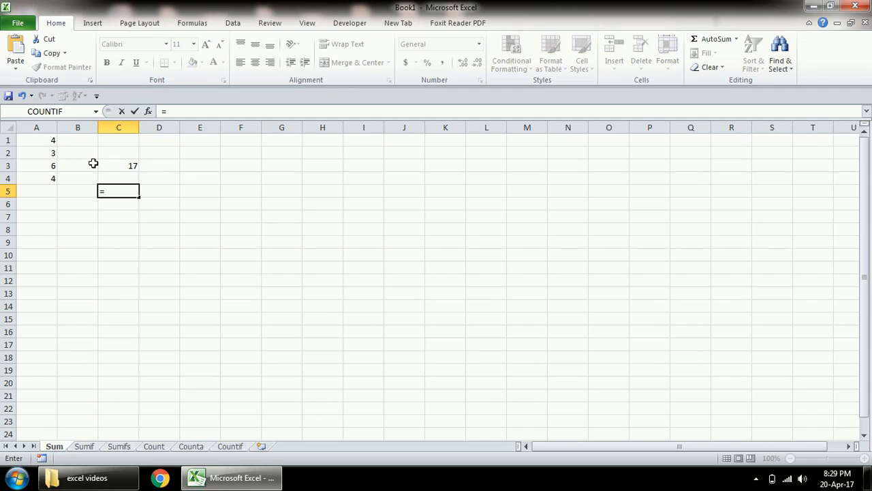
pyautogui.click(42, 139)
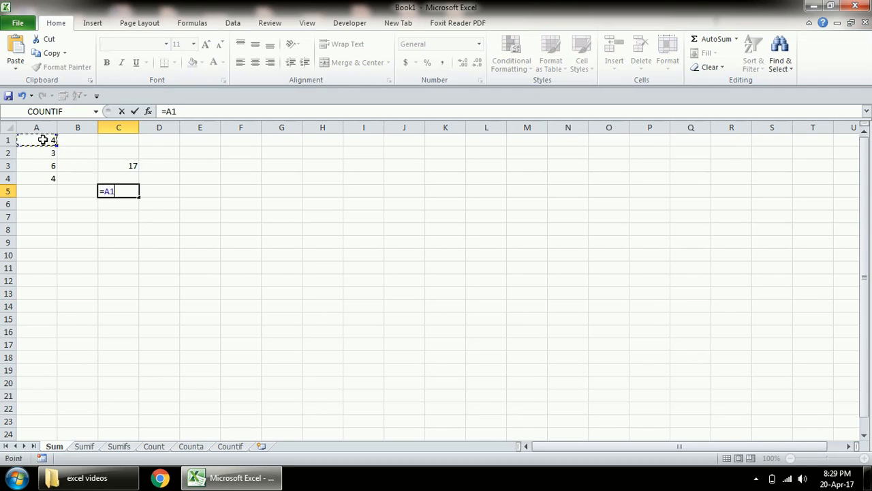
pyautogui.write('+')
pyautogui.press('Left')
pyautogui.press('Up')
pyautogui.press('Up')
pyautogui.press('Up')
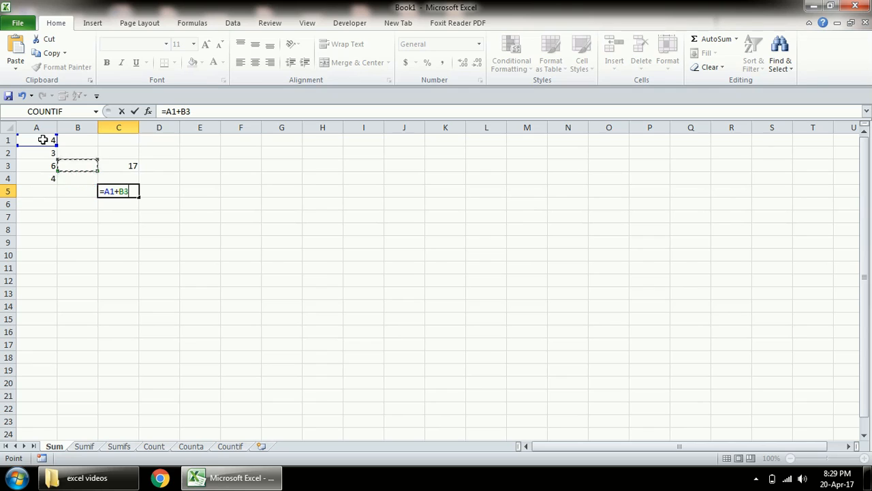
pyautogui.press('Left')
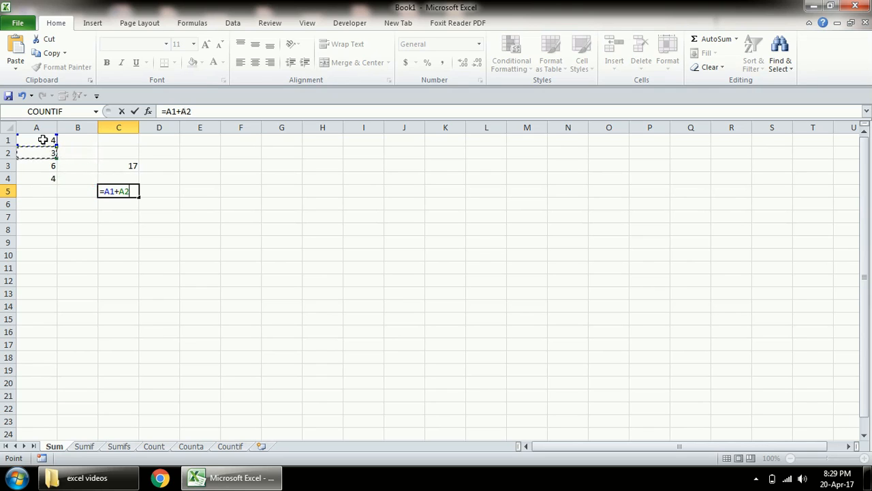
pyautogui.write('+')
pyautogui.press('Left')
pyautogui.press('Up')
pyautogui.press('Left')
pyautogui.press('Up')
pyautogui.write('+')
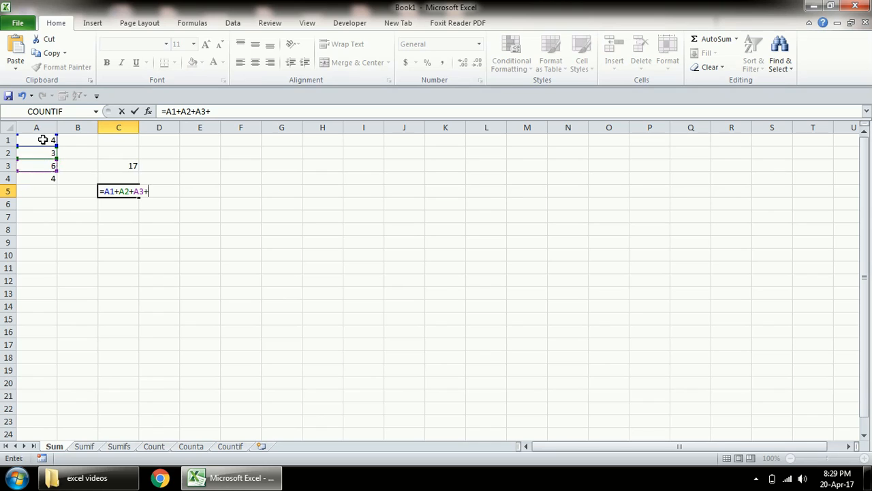
pyautogui.press('Up')
pyautogui.press('Left')
pyautogui.press('Left')
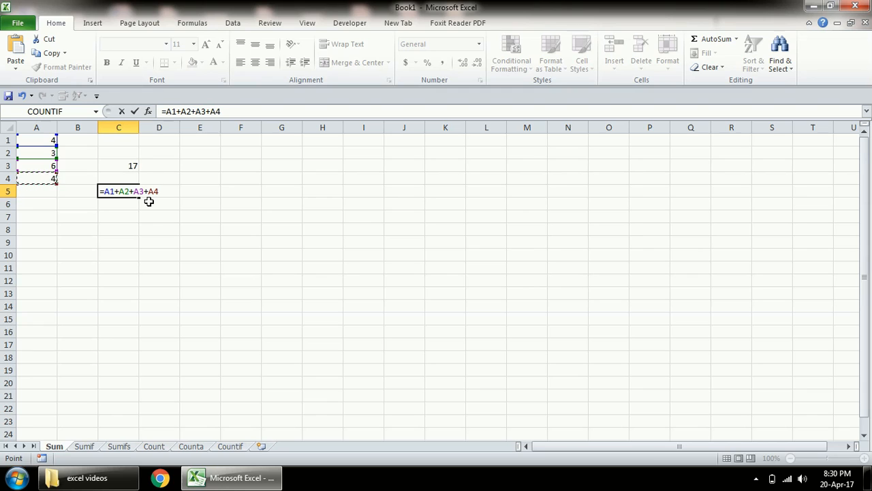
pyautogui.press('Return')
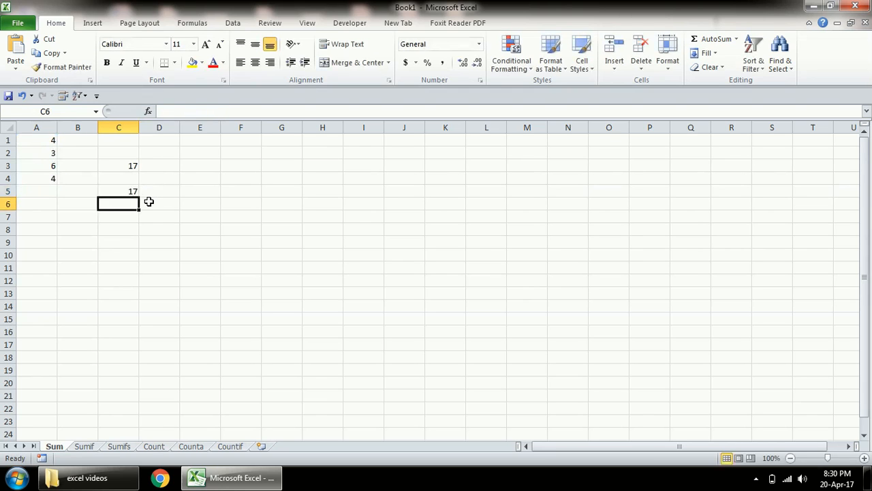
pyautogui.click(132, 192)
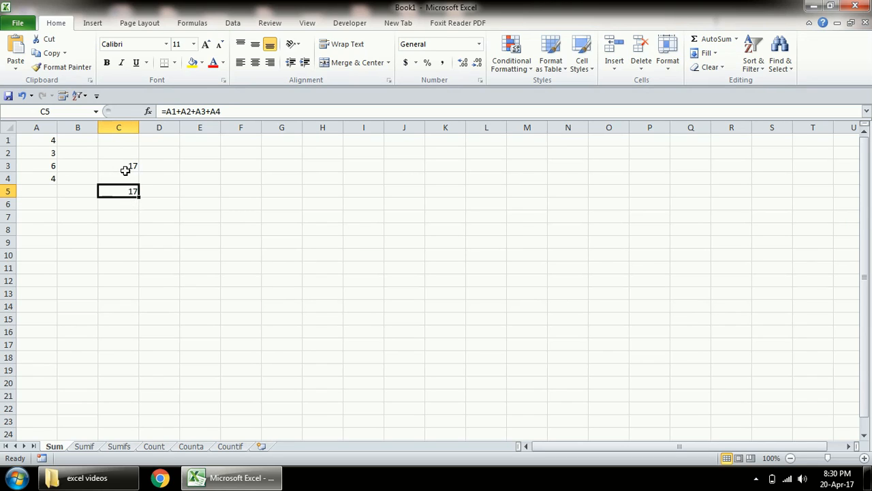
pyautogui.click(125, 170)
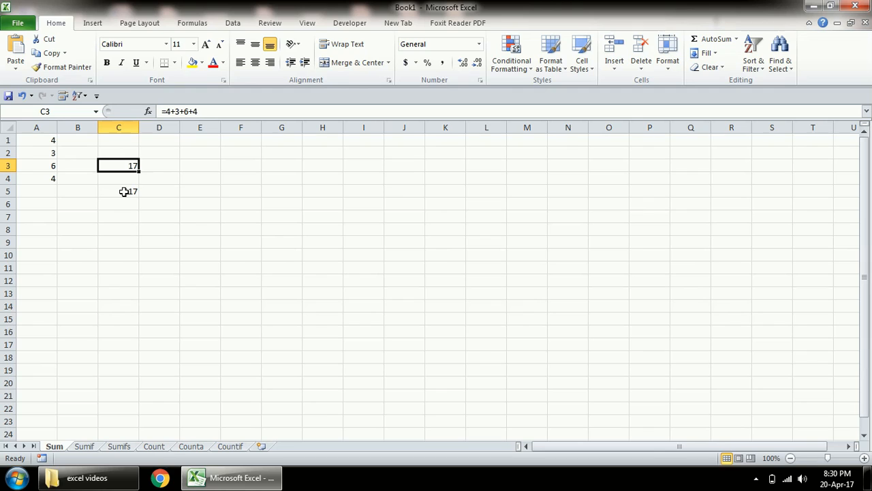
# - Change the number in cell A2 to 13
pyautogui.click(33, 156)
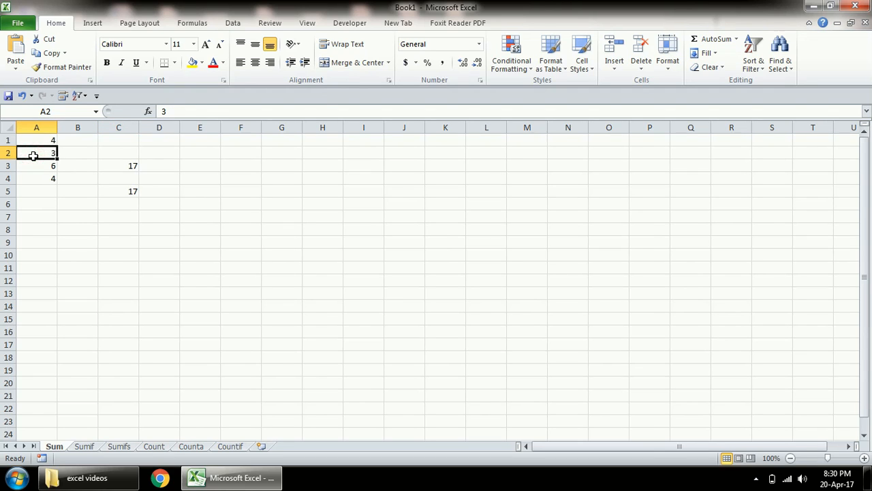
pyautogui.write('13')
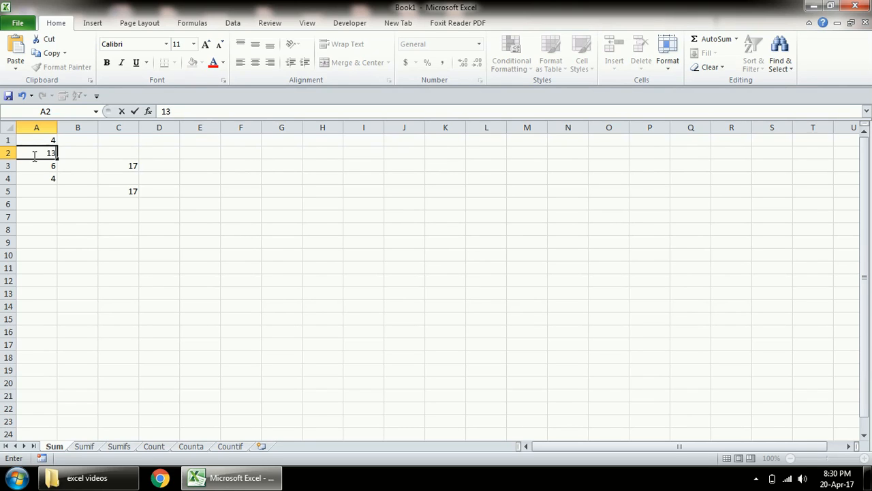
pyautogui.press('Return')
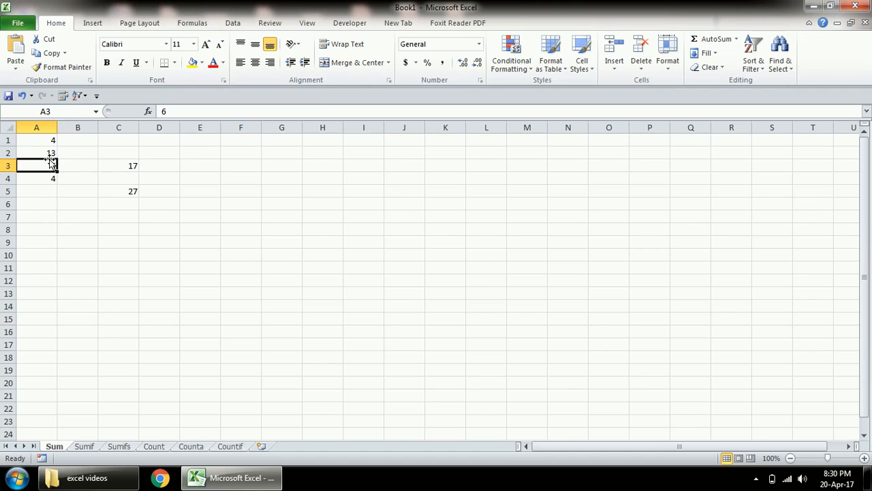
# - Bring up the Windows color scheme performance message and dismiss it without choosing an option
pyautogui.click(123, 192)
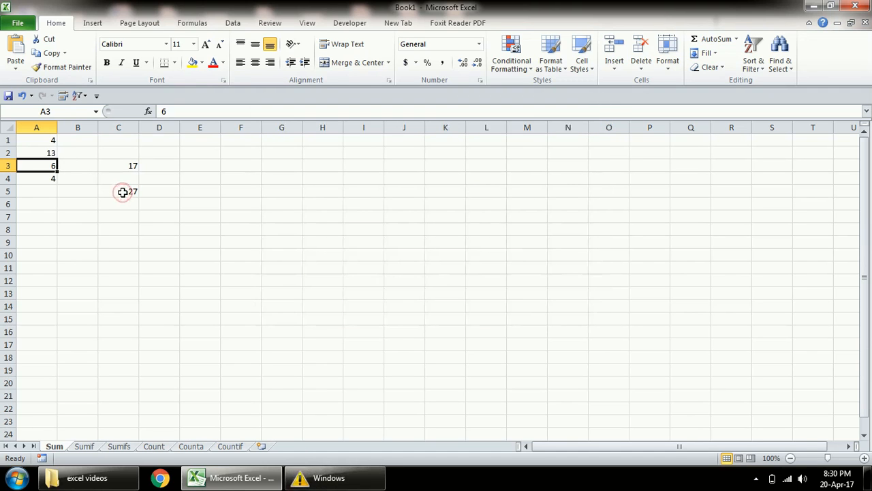
pyautogui.click(327, 476)
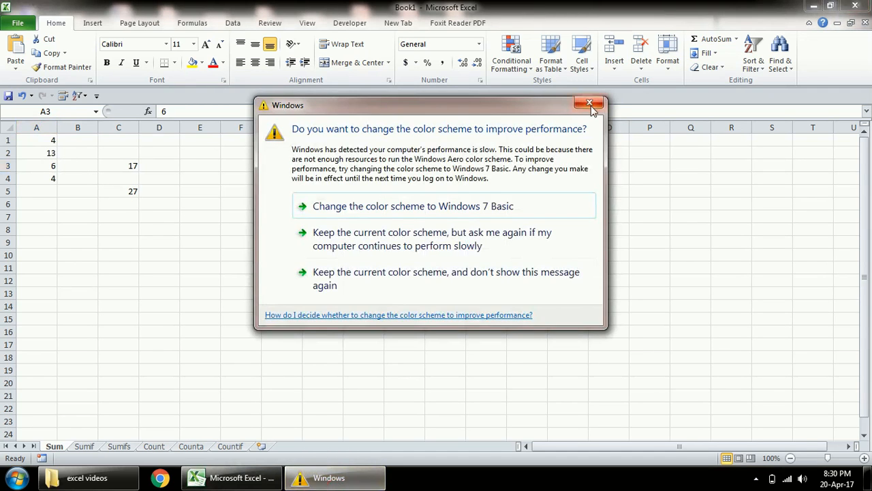
pyautogui.click(591, 104)
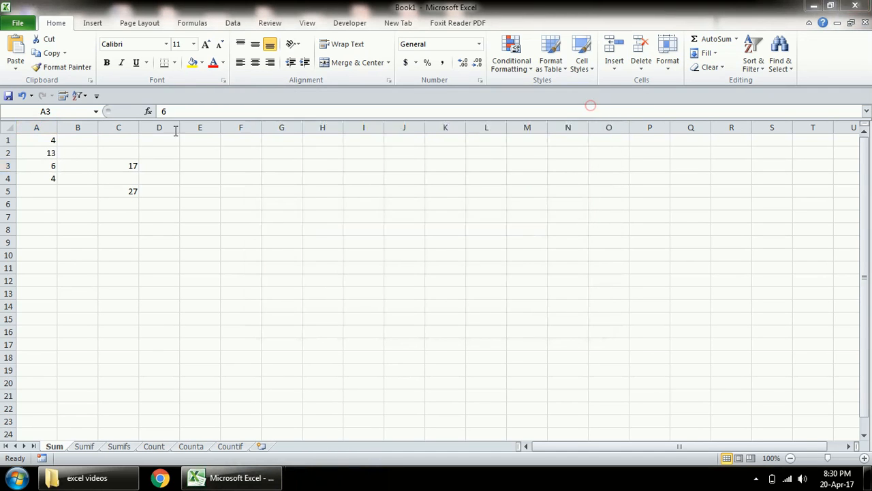
# - Compare the cell-reference formula in C5 with the typed-value formula in C3
pyautogui.click(120, 192)
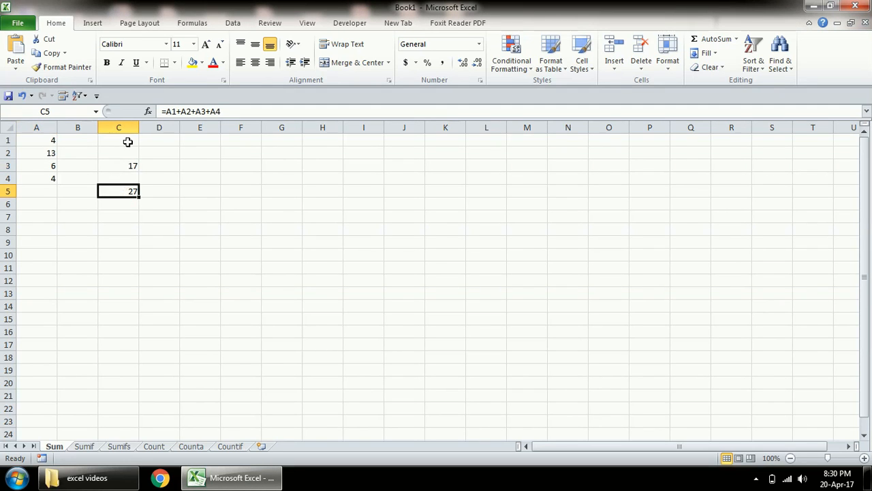
pyautogui.click(128, 165)
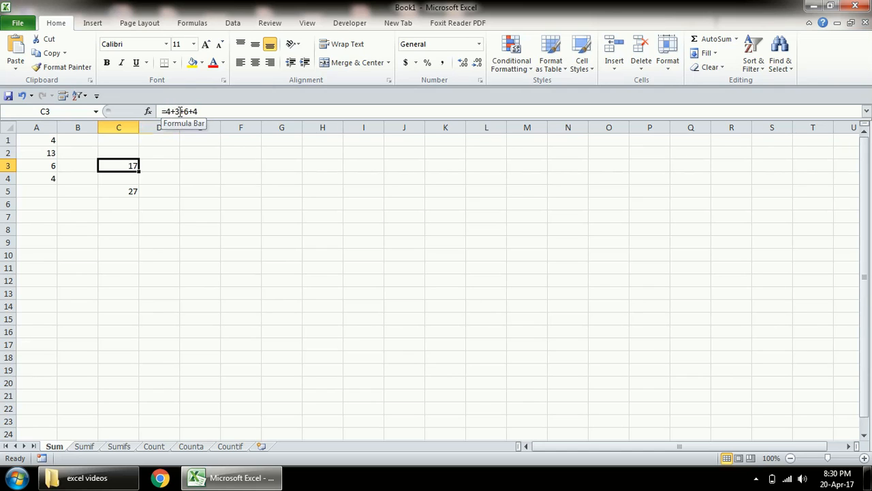
pyautogui.click(131, 192)
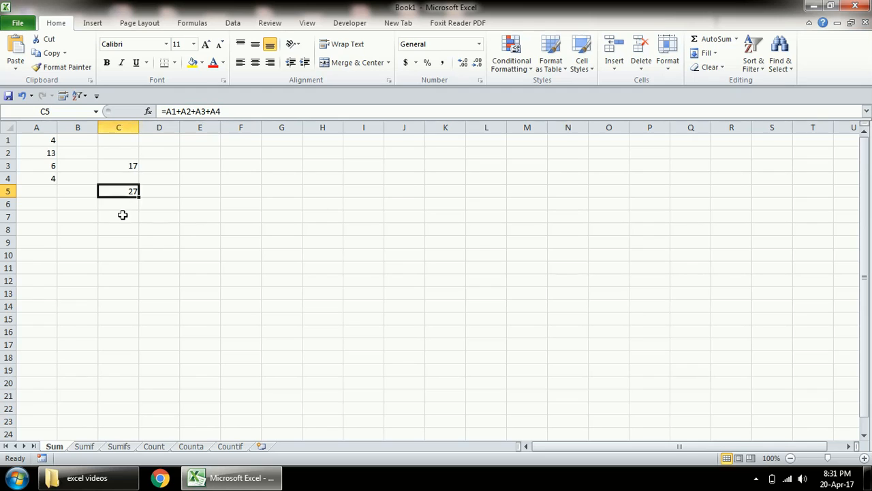
# - Change the number in cell A3 to 10 and select C5 to check its sum
pyautogui.click(43, 166)
pyautogui.write('1')
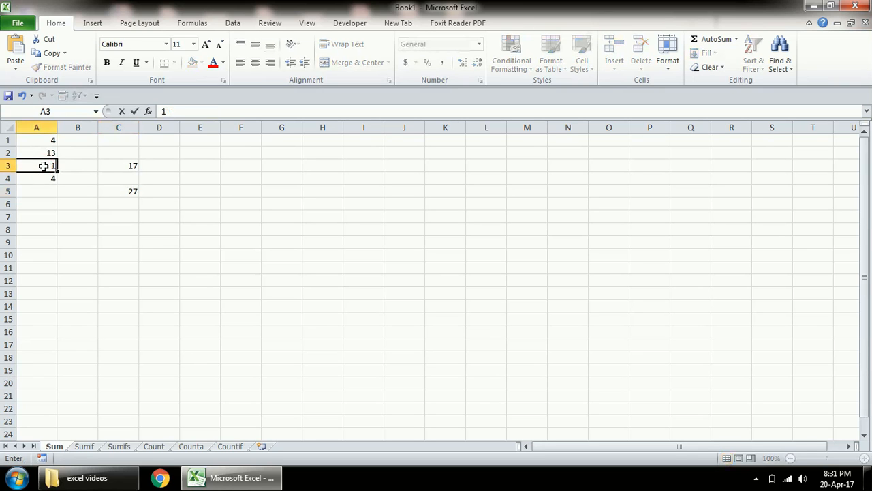
pyautogui.write('0')
pyautogui.press('Return')
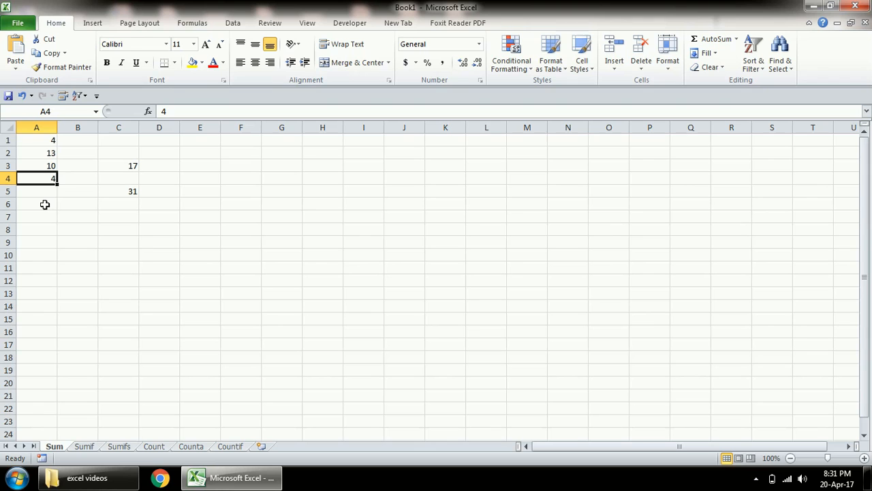
pyautogui.click(118, 191)
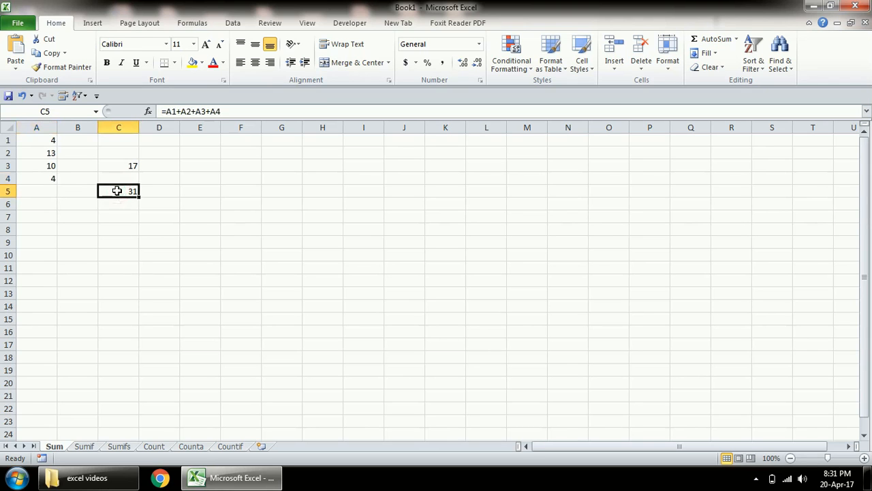
# - Enter the random number formula =RANDBETWEEN(12,100) in cell A5
pyautogui.click(49, 191)
pyautogui.write('=')
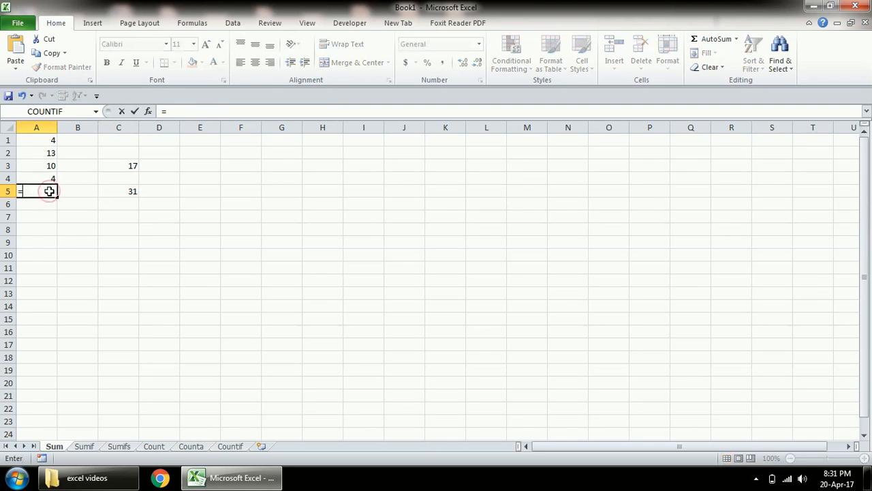
pyautogui.write('randbe')
pyautogui.press('Tab')
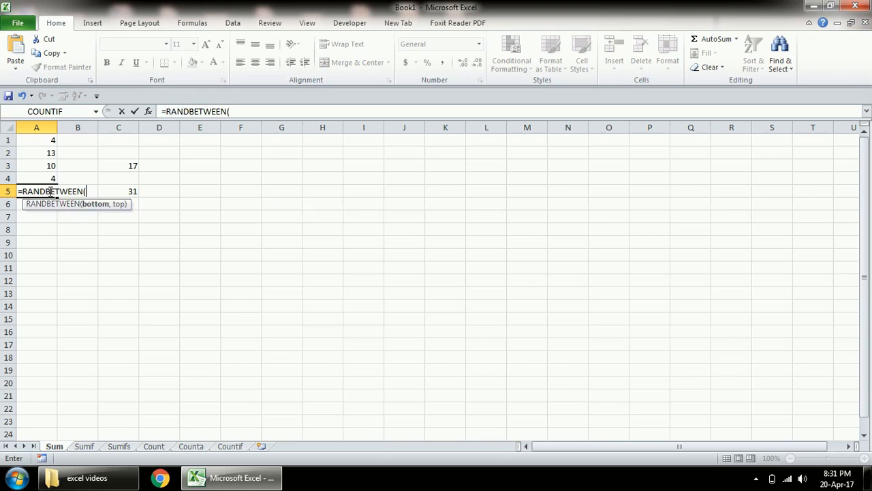
pyautogui.write('12,100')
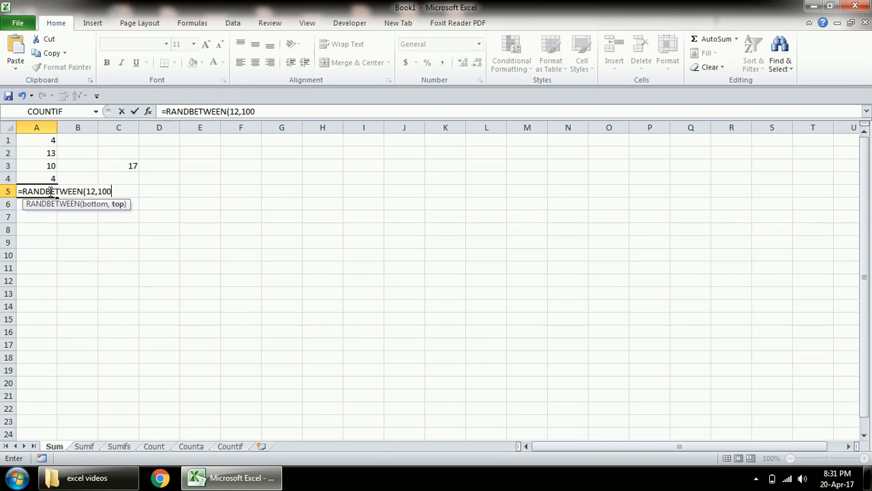
pyautogui.press('Return')
# - Copy the RANDBETWEEN formula from A5 into the range A6:A23
pyautogui.click(51, 191)
pyautogui.hotkey('ctrl', 'c')
pyautogui.press('Down')
pyautogui.hotkey('shift', 'Down')
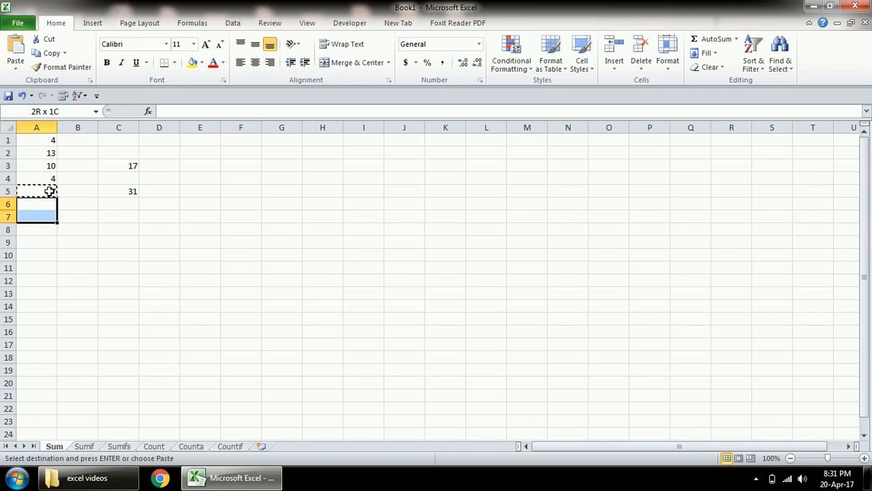
pyautogui.hotkey('shift', 'Down')
pyautogui.hotkey('shift', 'Down')
pyautogui.hotkey('shift', 'Down')
pyautogui.hotkey('shift', 'Down')
pyautogui.hotkey('shift', 'Down')
pyautogui.hotkey('shift', 'Down')
pyautogui.hotkey('shift', 'Down')
pyautogui.hotkey('shift', 'Down')
pyautogui.hotkey('shift', 'Down')
pyautogui.hotkey('shift', 'Down')
pyautogui.hotkey('shift', 'Down')
pyautogui.hotkey('shift', 'Down')
pyautogui.hotkey('shift', 'Down')
pyautogui.hotkey('shift', 'Down')
pyautogui.hotkey('shift', 'Down')
pyautogui.hotkey('shift', 'Down')
pyautogui.hotkey('ctrl', 'v')
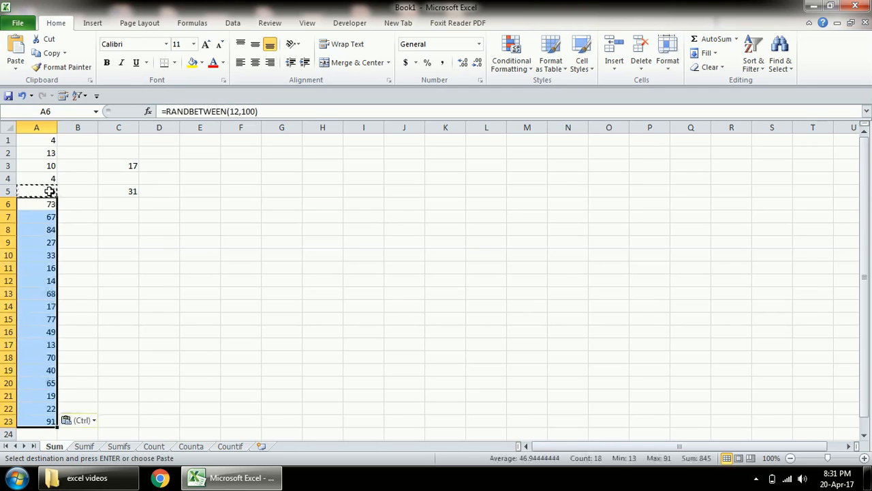
# - Convert the random number formulas in A5:A23 to fixed numbers by pasting them over themselves as values
pyautogui.click(51, 191)
pyautogui.hotkey('ctrl', 'shift', 'Down')
pyautogui.hotkey('ctrl', 'c')
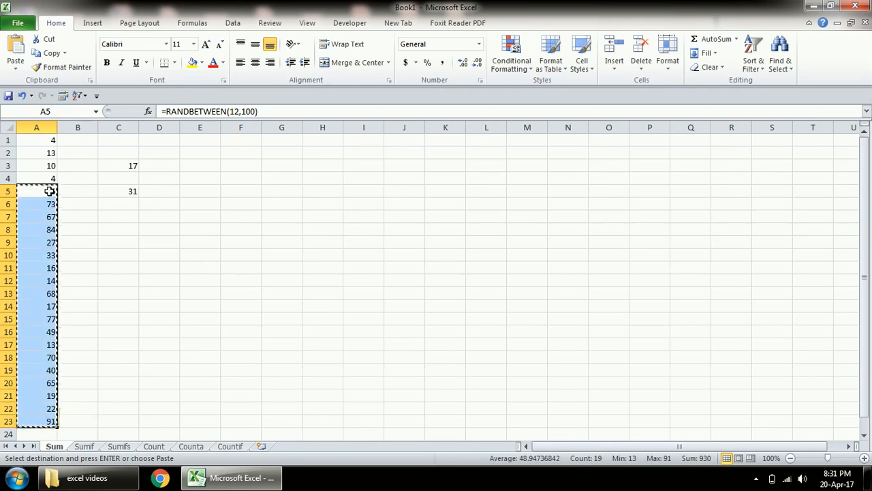
pyautogui.press('alt')
pyautogui.press('h')
pyautogui.press('v')
pyautogui.press('s')
pyautogui.press('v')
pyautogui.press('Return')
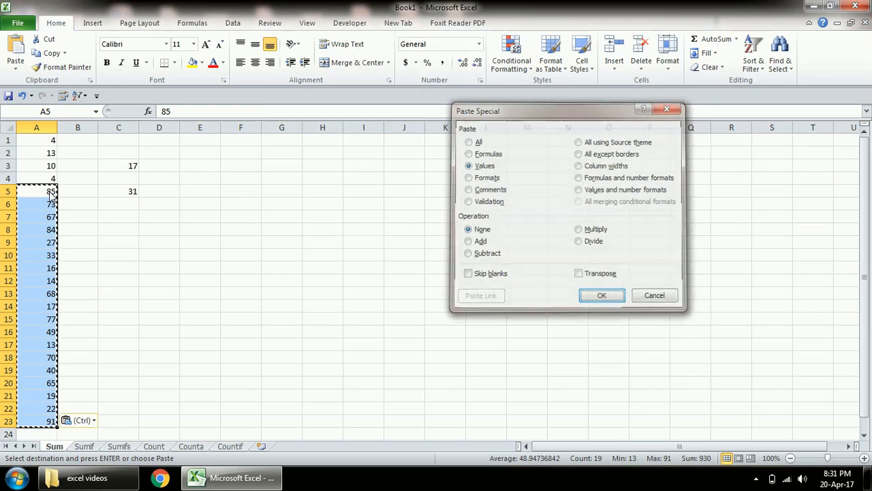
pyautogui.press('Escape')
pyautogui.press('Up')
pyautogui.hotkey('ctrl', 'Up')
pyautogui.press('Down')
pyautogui.press('Down')
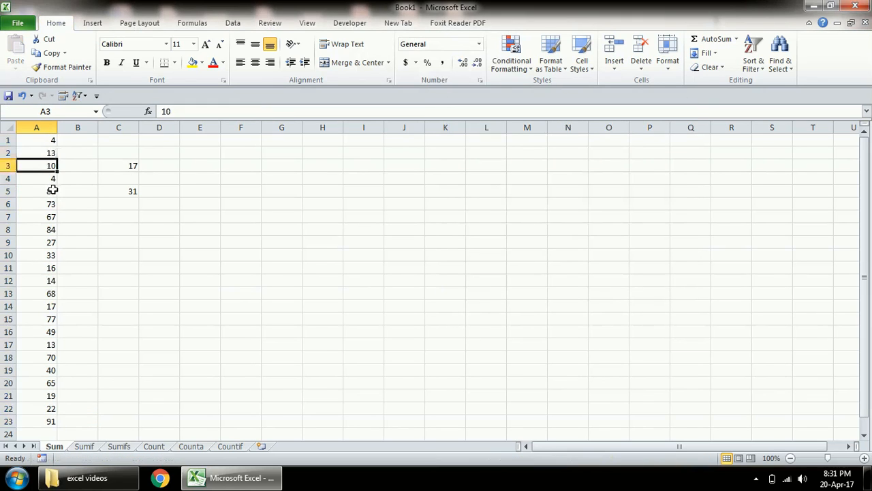
# - Extend the C5 formula to =A1+A2+A3+A4+A5+A6+A7+A8 by adding references to A5 through A8, and select cell C8
pyautogui.click(133, 188)
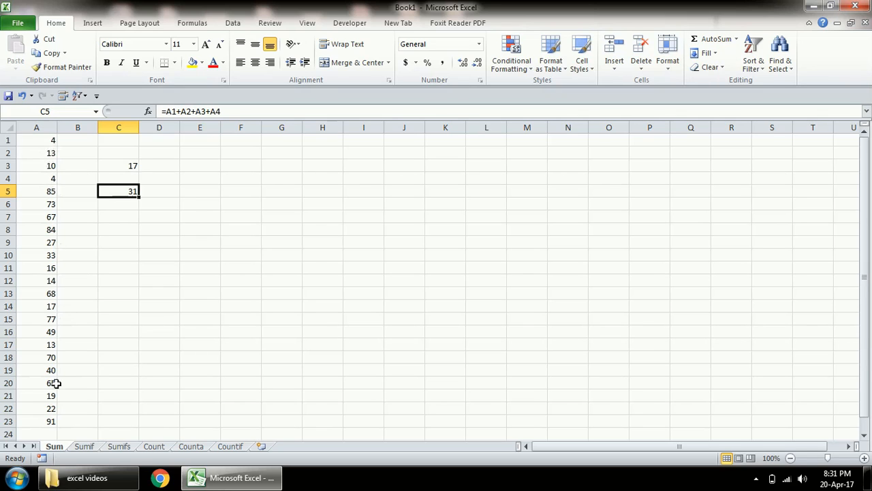
pyautogui.click(242, 116)
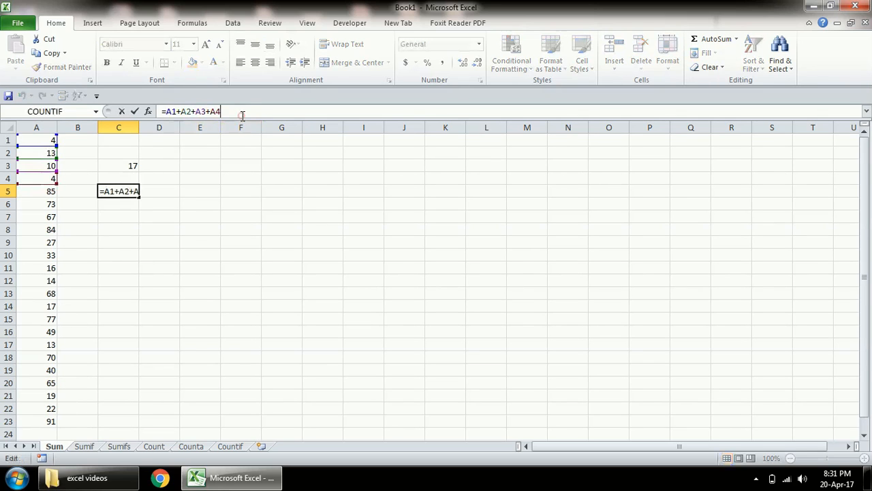
pyautogui.write('+')
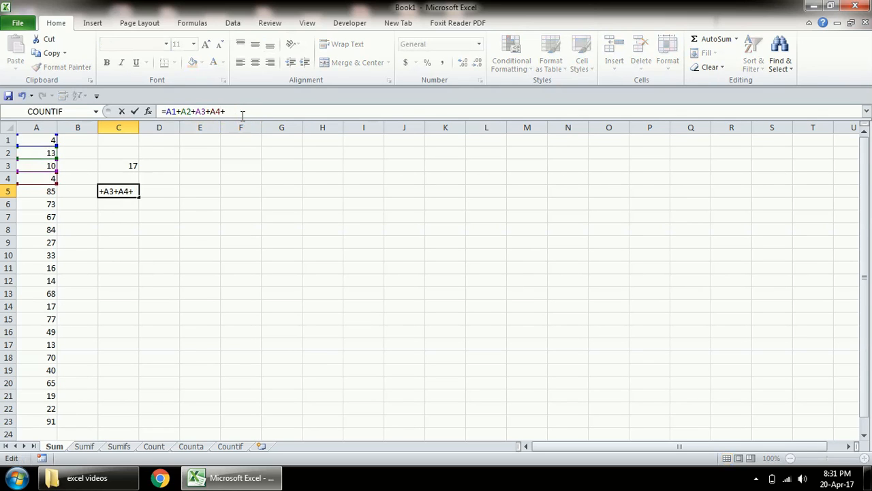
pyautogui.click(40, 191)
pyautogui.write('+')
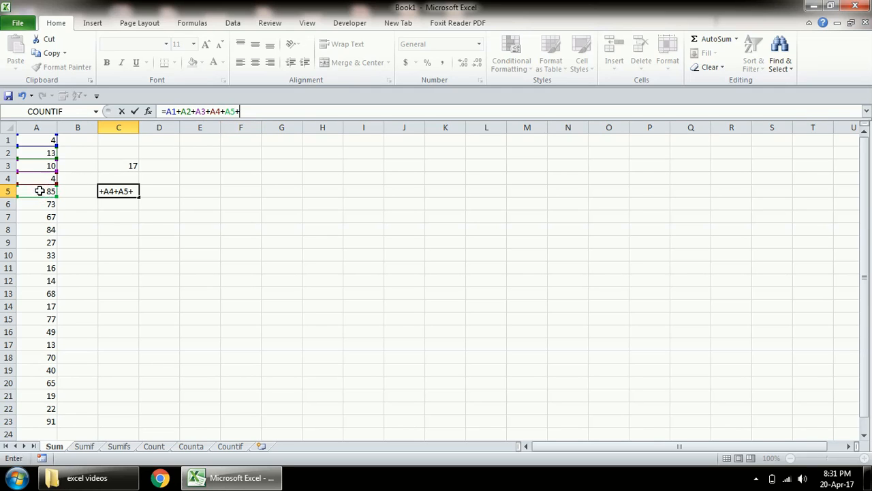
pyautogui.click(30, 206)
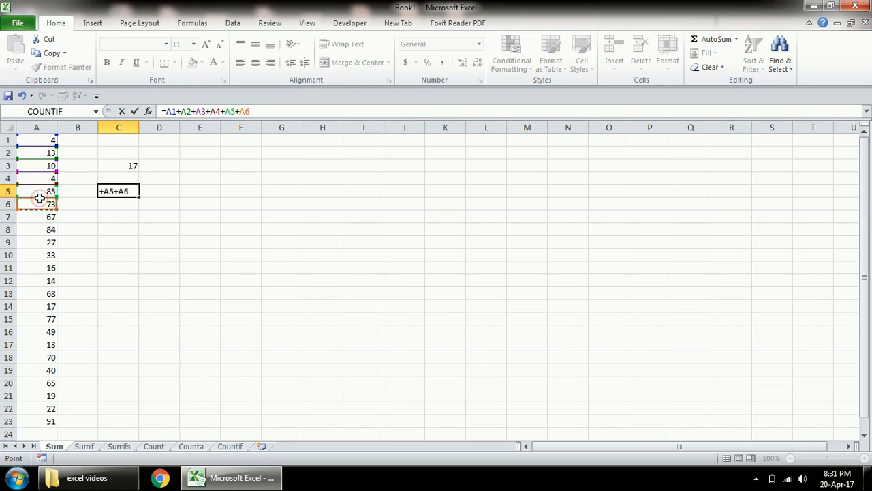
pyautogui.write('+')
pyautogui.click(35, 218)
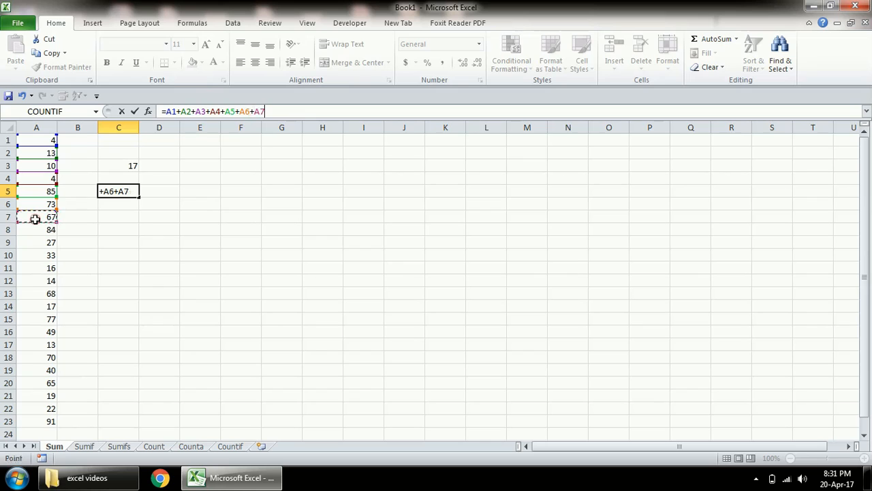
pyautogui.write('+')
pyautogui.click(37, 230)
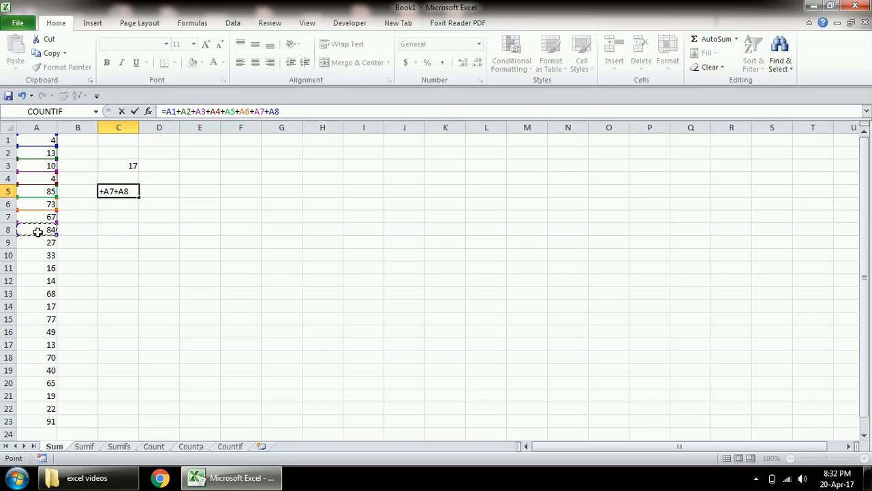
pyautogui.press('Return')
pyautogui.press('Down')
pyautogui.press('Down')
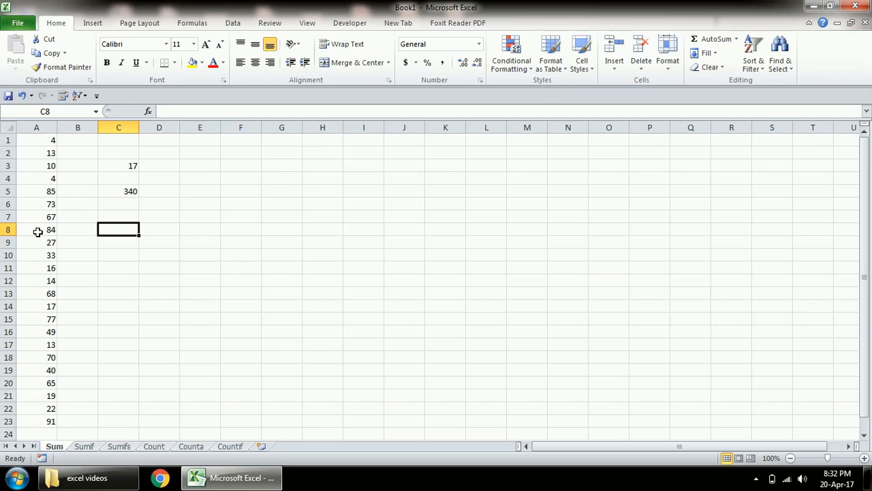
pyautogui.write('=sum')
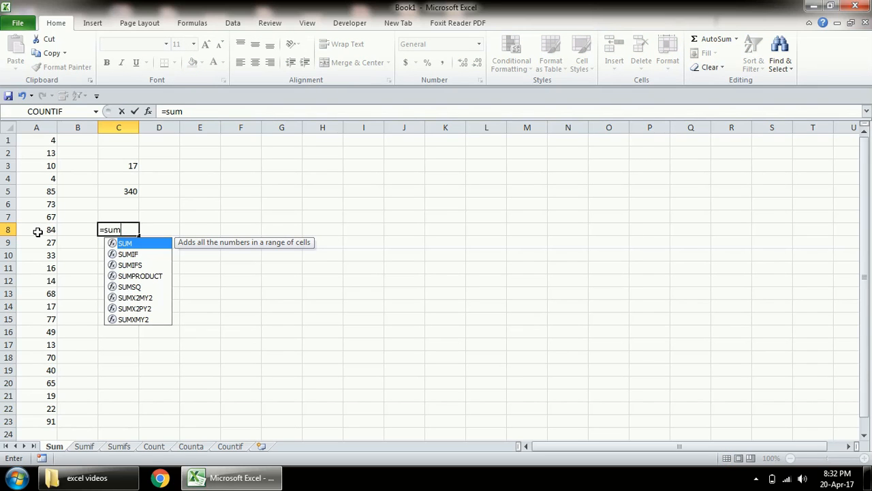
pyautogui.write('(')
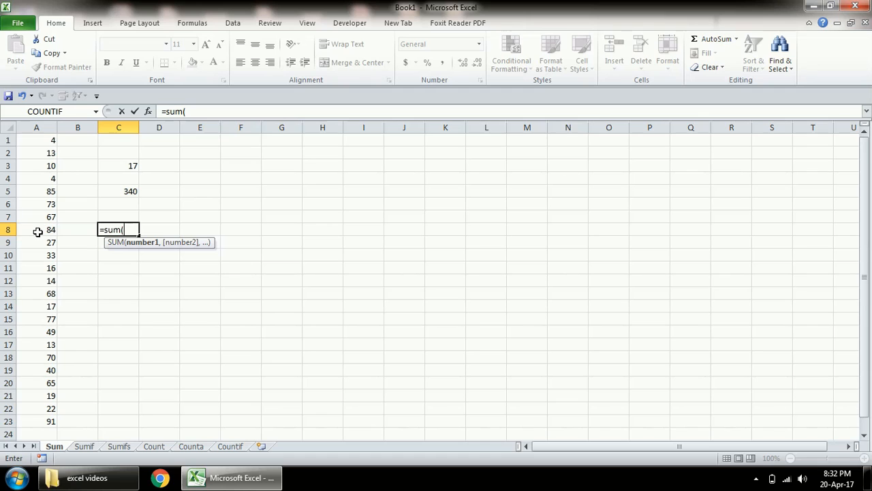
pyautogui.click(48, 140)
pyautogui.hotkey('ctrl', 'shift', 'Down')
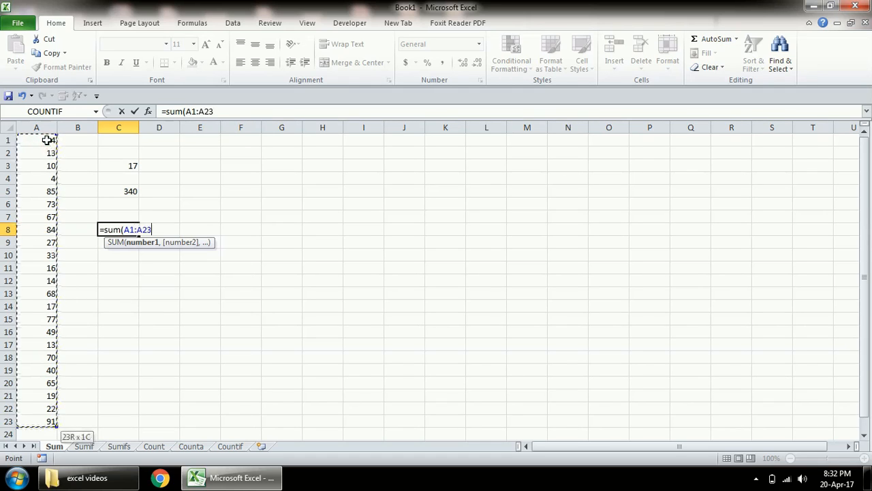
pyautogui.write(')')
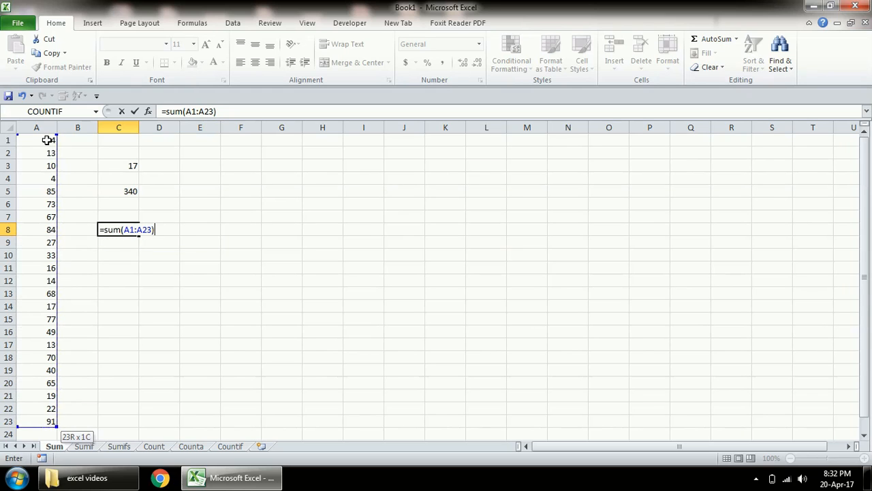
pyautogui.press('BackSpace')
pyautogui.press('BackSpace')
pyautogui.press('BackSpace')
pyautogui.press('BackSpace')
pyautogui.press('BackSpace')
pyautogui.press('BackSpace')
pyautogui.press('BackSpace')
pyautogui.press('BackSpace')
pyautogui.press('BackSpace')
pyautogui.press('BackSpace')
pyautogui.press('BackSpace')
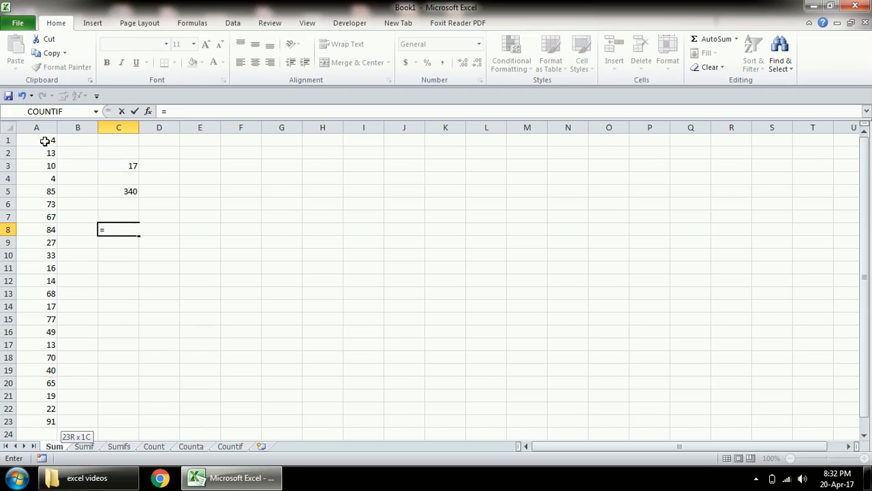
# - Enter the formula =SUM(A1:A23) in cell C8 to total the numbers in column A
pyautogui.write('sum')
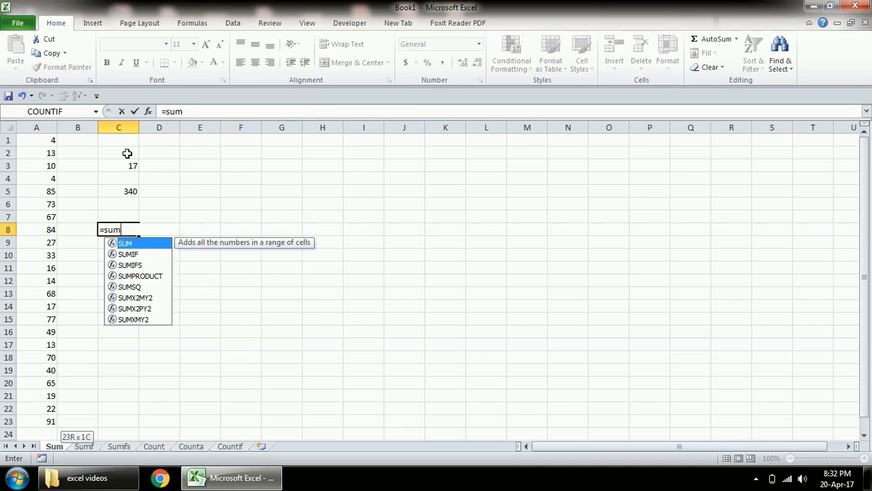
pyautogui.write('(')
pyautogui.click(48, 140)
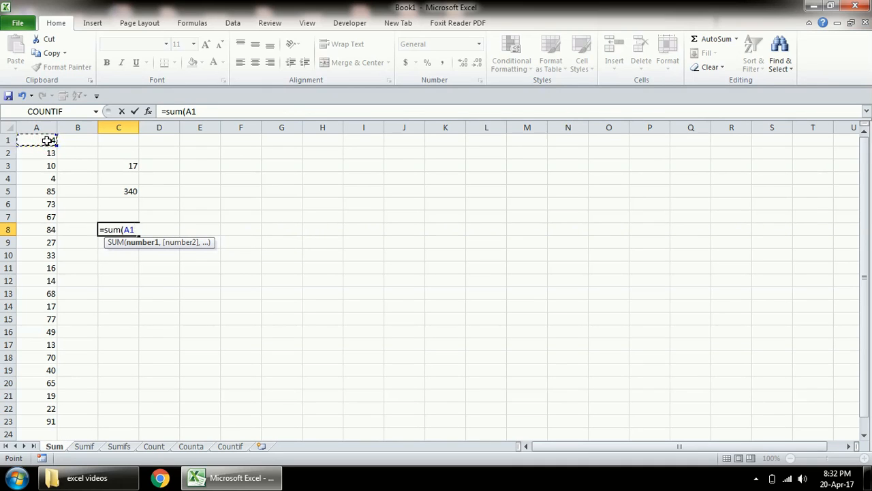
pyautogui.moveTo(48, 140); pyautogui.dragTo(50, 422)
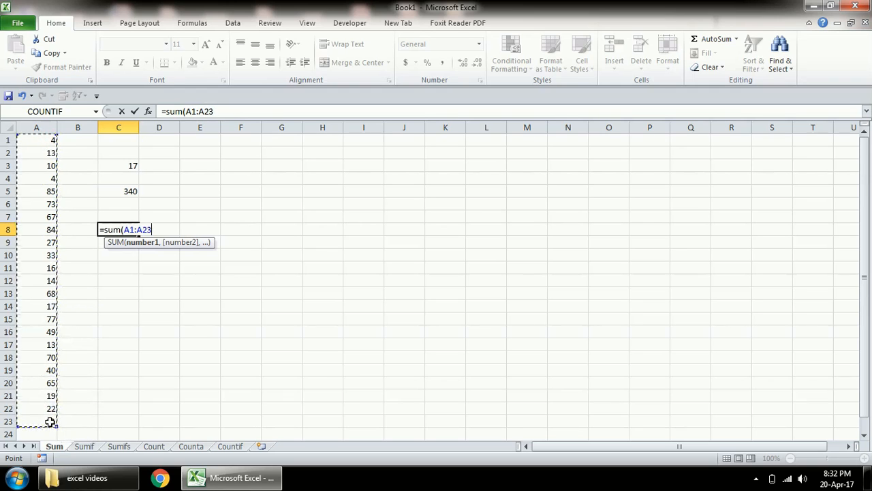
pyautogui.write(')')
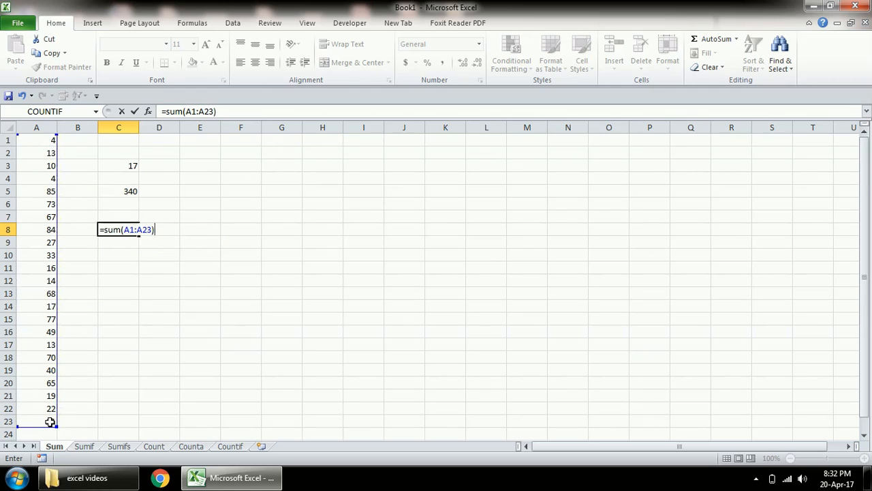
pyautogui.press('Return')
pyautogui.press('Up')
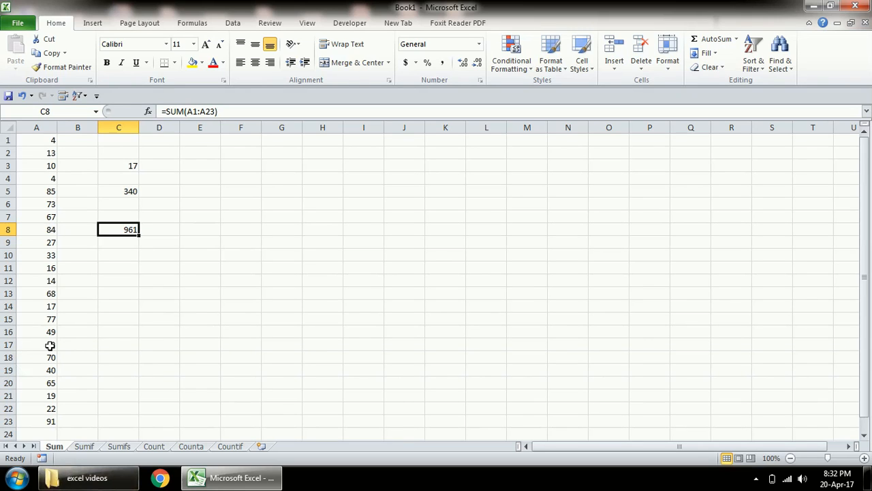
# - Enter the random number formula =RANDBETWEEN(1,100) in cell A24
pyautogui.click(45, 432)
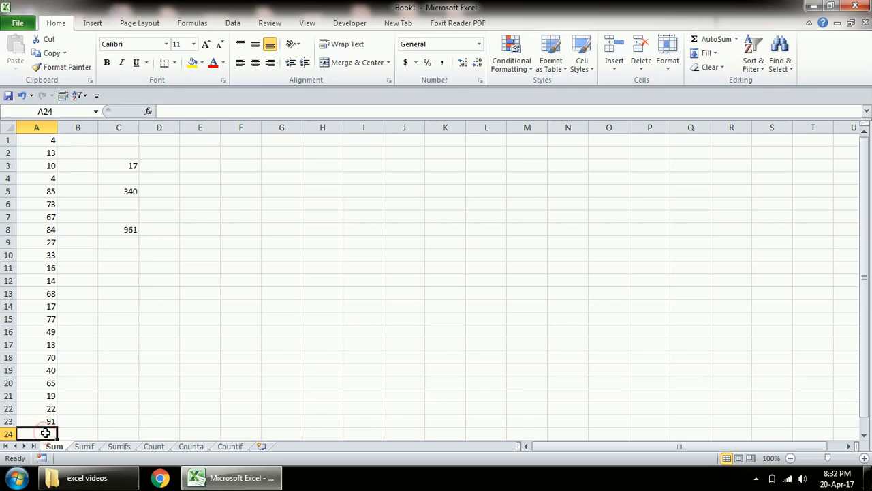
pyautogui.write('=')
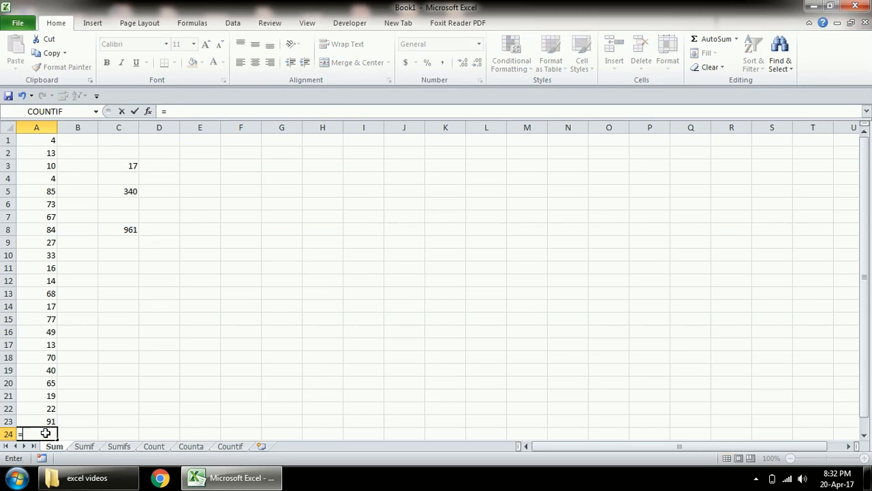
pyautogui.write('ra')
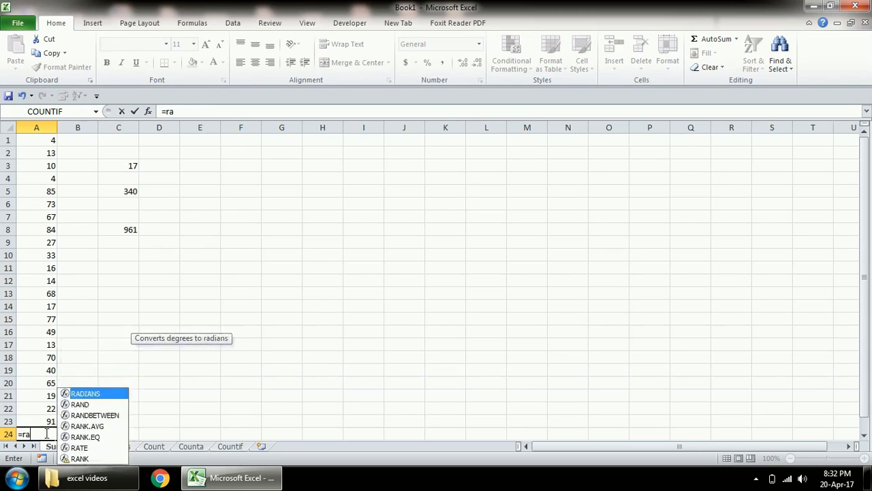
pyautogui.write('ndbe')
pyautogui.press('Tab')
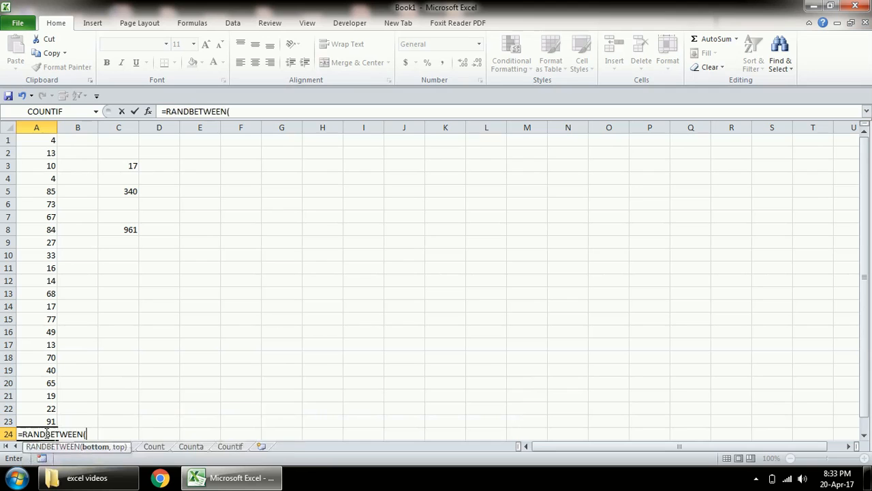
pyautogui.write('1,100')
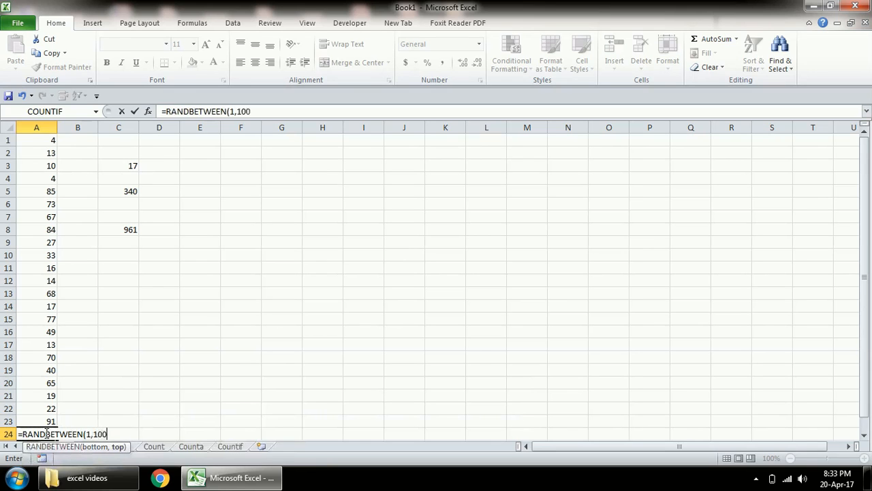
pyautogui.press('Return')
# - Copy the RANDBETWEEN formula from A24 into the range A25:A137
pyautogui.press('Up')
pyautogui.hotkey('ctrl', 'c')
pyautogui.moveTo(45, 432); pyautogui.dragTo(45, 433)
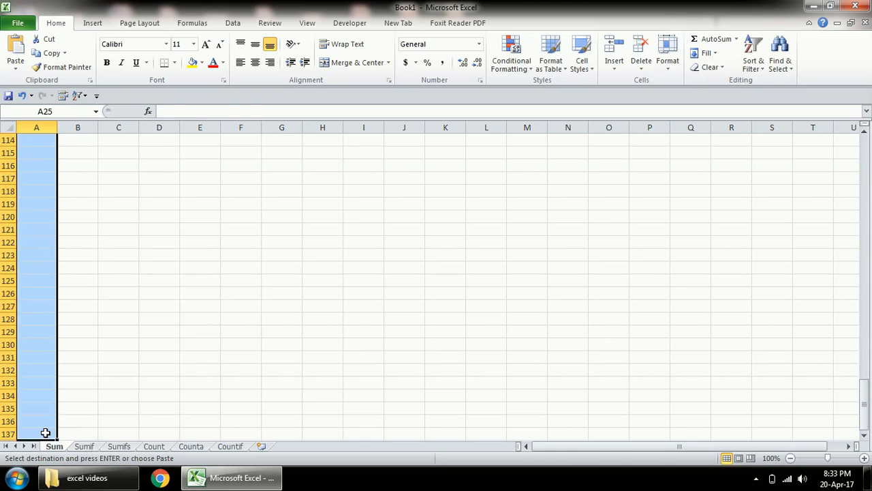
pyautogui.hotkey('ctrl', 'v')
pyautogui.press('ctrl')
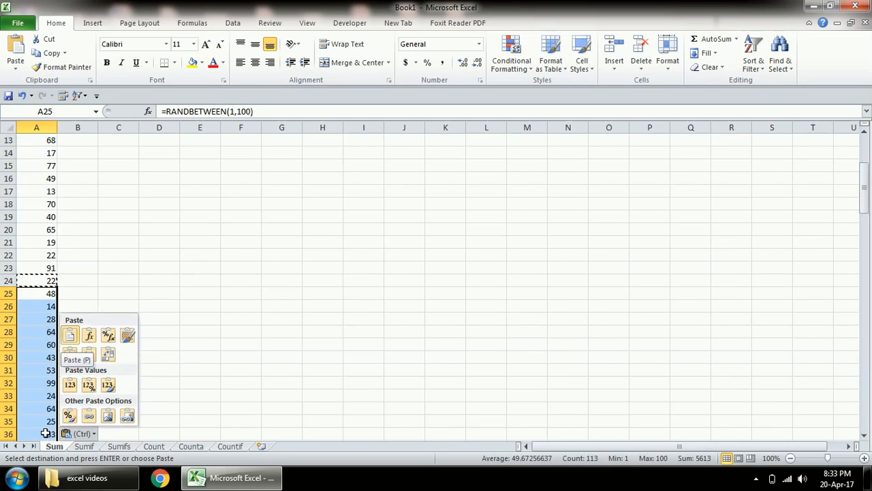
pyautogui.press('Escape')
# - Convert the random number formulas in A24:A137 to fixed numbers by pasting them over themselves as values
pyautogui.press('Up')
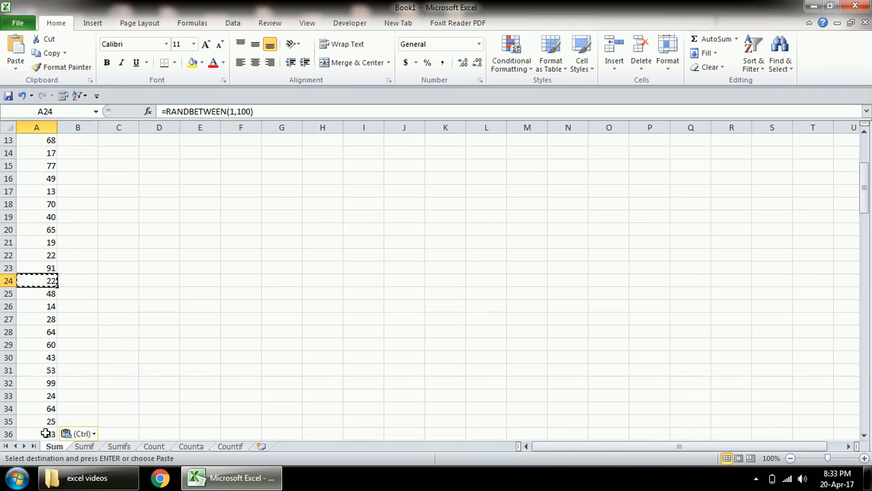
pyautogui.hotkey('ctrl', 'shift', 'Down')
pyautogui.hotkey('ctrl', 'alt', 'v')
pyautogui.press('v')
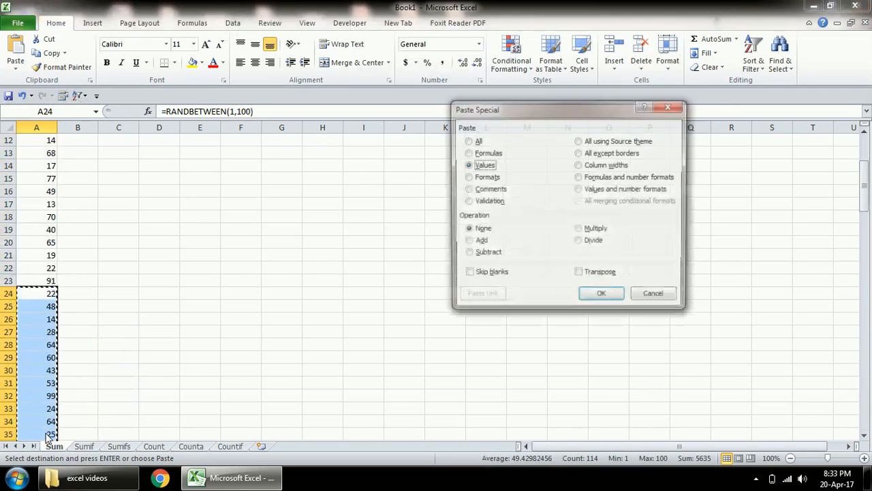
pyautogui.press('Return')
pyautogui.press('Escape')
pyautogui.press('Up')
pyautogui.press('Down')
# - Enter the formula =SUM(A1:A137) in cell C11 to total the extended list in column A
pyautogui.hotkey('ctrl', 'Up')
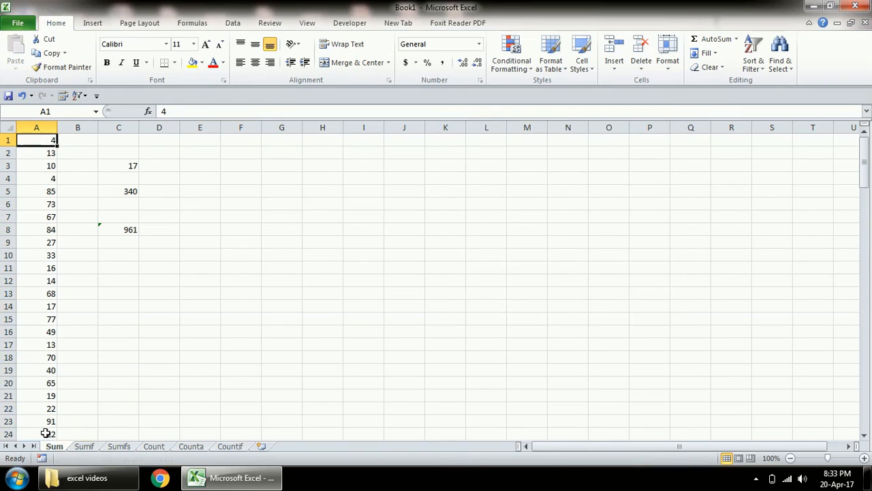
pyautogui.press('Down')
pyautogui.press('Down')
pyautogui.press('Down')
pyautogui.press('Down')
pyautogui.press('Down')
pyautogui.press('Down')
pyautogui.press('Right')
pyautogui.press('Right')
pyautogui.press('Down')
pyautogui.press('Down')
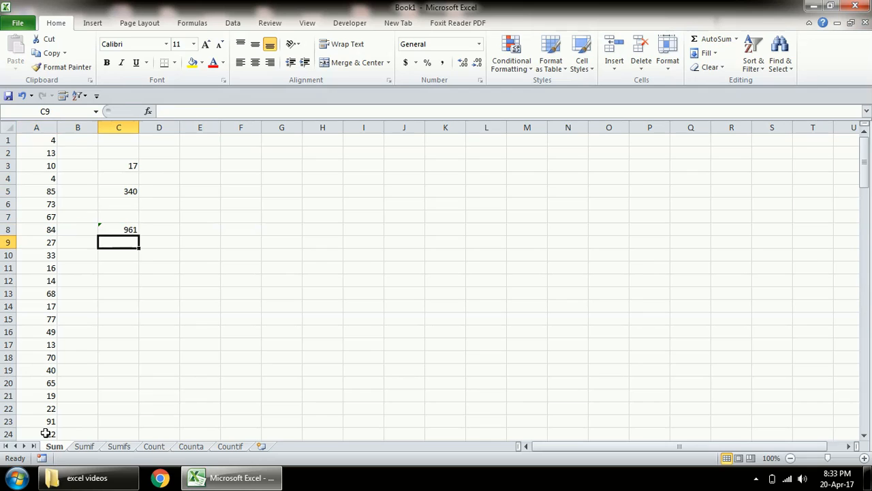
pyautogui.press('Down')
pyautogui.press('Down')
pyautogui.write('=sum(')
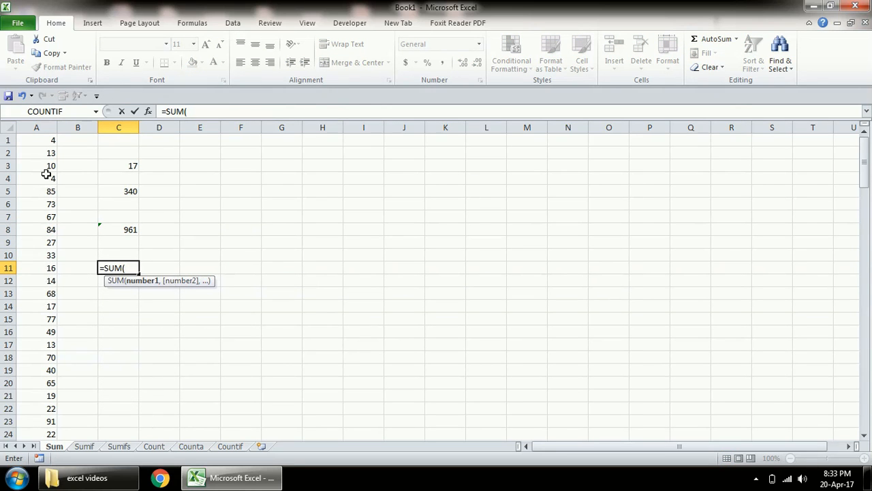
pyautogui.click(40, 142)
pyautogui.moveTo(40, 142)
pyautogui.mouseDown()
pyautogui.moveTo(42, 227)
pyautogui.moveTo(35, 142)
pyautogui.mouseUp()
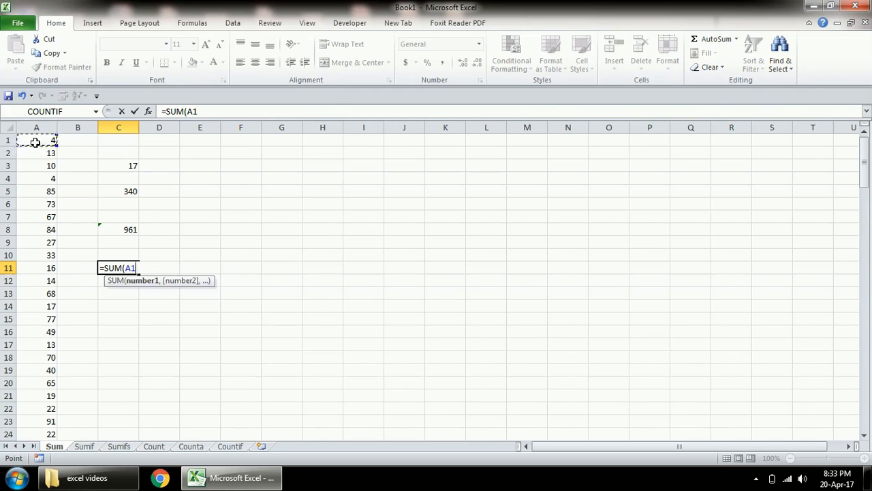
pyautogui.hotkey('ctrl', 'shift', 'Down')
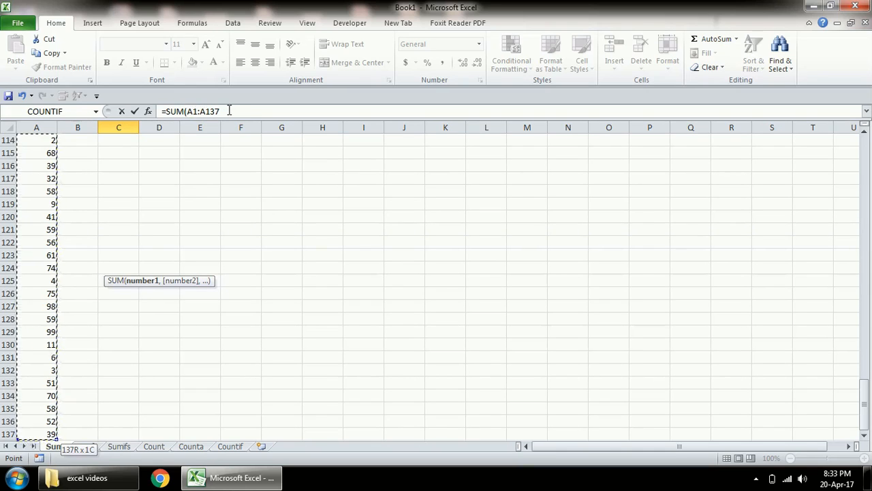
pyautogui.write(')')
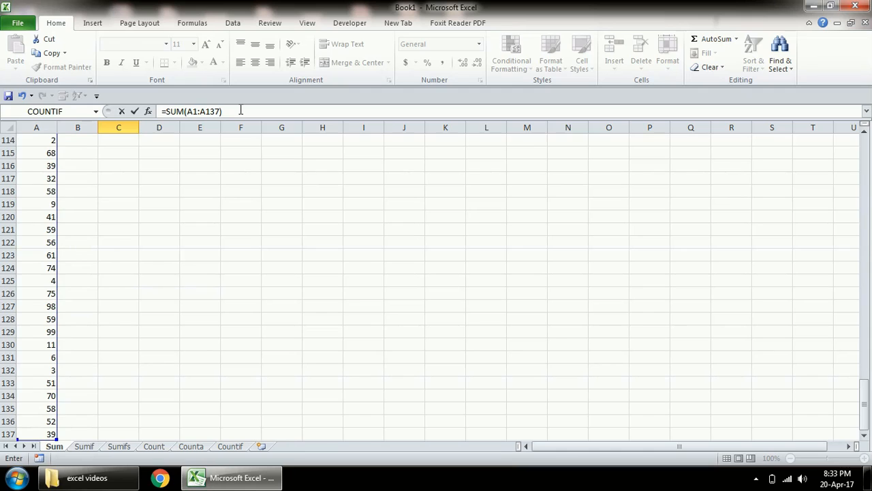
pyautogui.press('Return')
# - Go through column C from the first row and select C11 to check its SUM formula and total
pyautogui.press('Up')
pyautogui.press('Up')
pyautogui.press('Up')
pyautogui.press('Up')
pyautogui.press('Up')
pyautogui.press('Up')
pyautogui.press('Up')
pyautogui.press('Up')
pyautogui.press('Up')
pyautogui.press('Up')
pyautogui.press('Up')
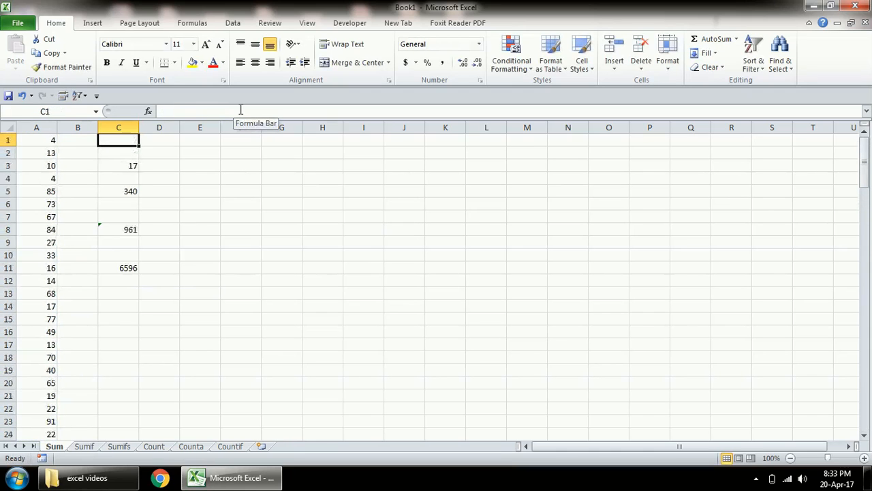
pyautogui.press('Down')
pyautogui.press('Down')
pyautogui.press('Down')
pyautogui.press('Down')
pyautogui.press('Down')
pyautogui.press('Down')
pyautogui.press('Down')
pyautogui.press('Down')
pyautogui.press('Down')
pyautogui.press('Down')
pyautogui.press('Down')
pyautogui.press('Down')
pyautogui.press('Up')
pyautogui.press('Up')
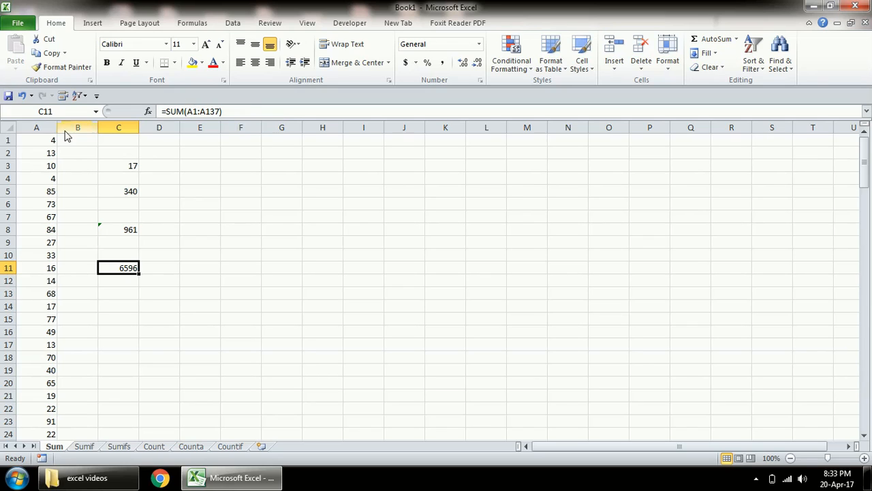
# - Review the full run of numbers in column A from A1 to A137, and return to cell C1
pyautogui.click(36, 147)
pyautogui.click(36, 139)
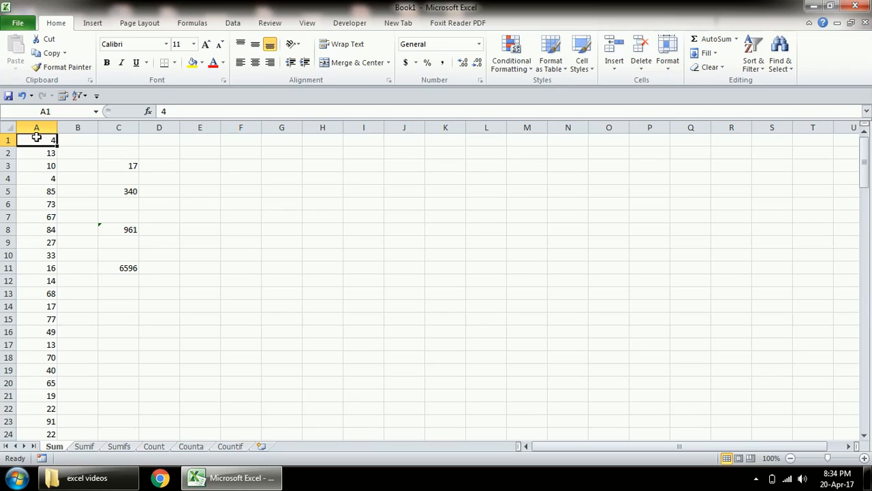
pyautogui.hotkey('ctrl', 'shift', 'Down')
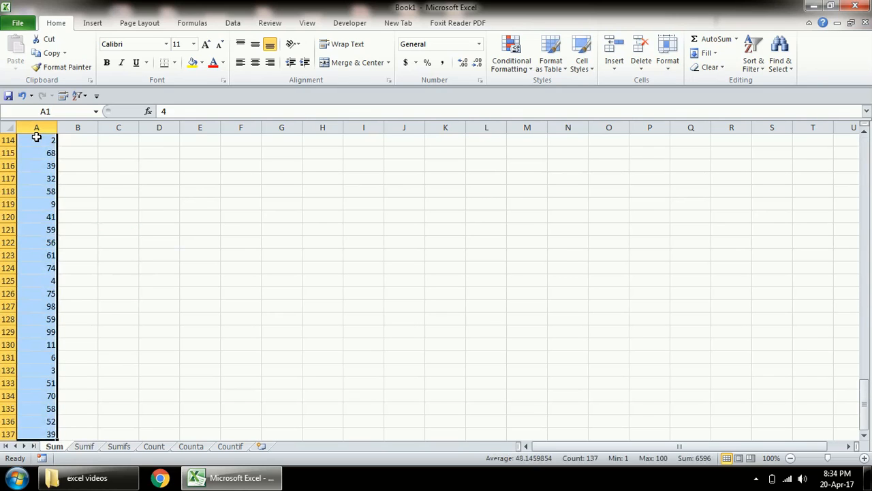
pyautogui.click(117, 163)
pyautogui.hotkey('ctrl', 'Up')
pyautogui.hotkey('ctrl', 'Up')
pyautogui.hotkey('ctrl', 'Up')
pyautogui.hotkey('ctrl', 'Up')
pyautogui.hotkey('ctrl', 'Up')
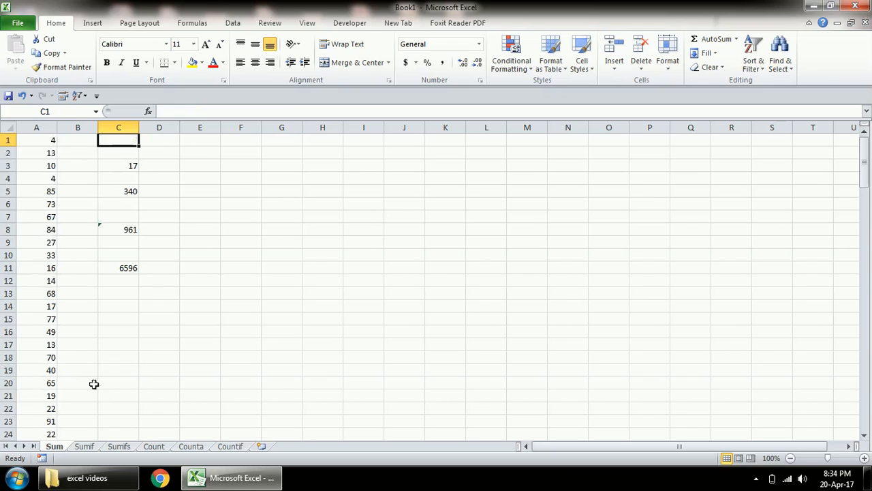
# - Open the Sumif sheet and examine the repeated names in A2:A11 with their values in column B, closing the battery notification
pyautogui.click(84, 446)
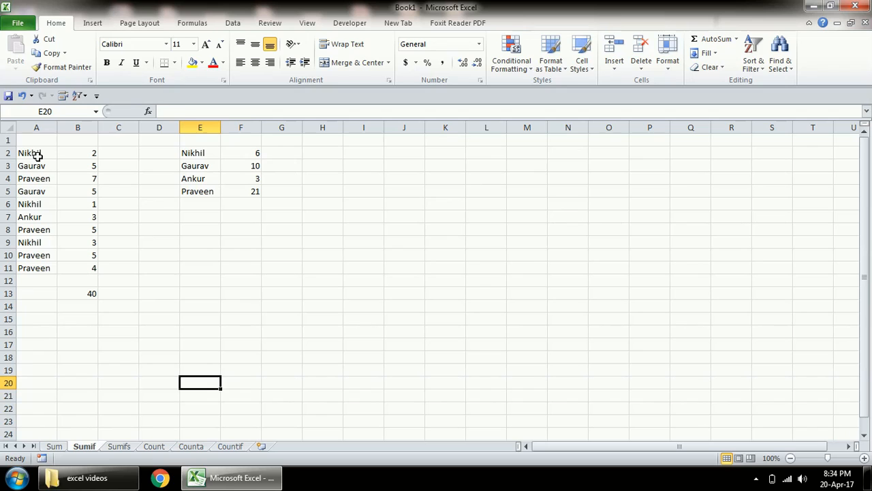
pyautogui.moveTo(38, 155); pyautogui.dragTo(43, 263)
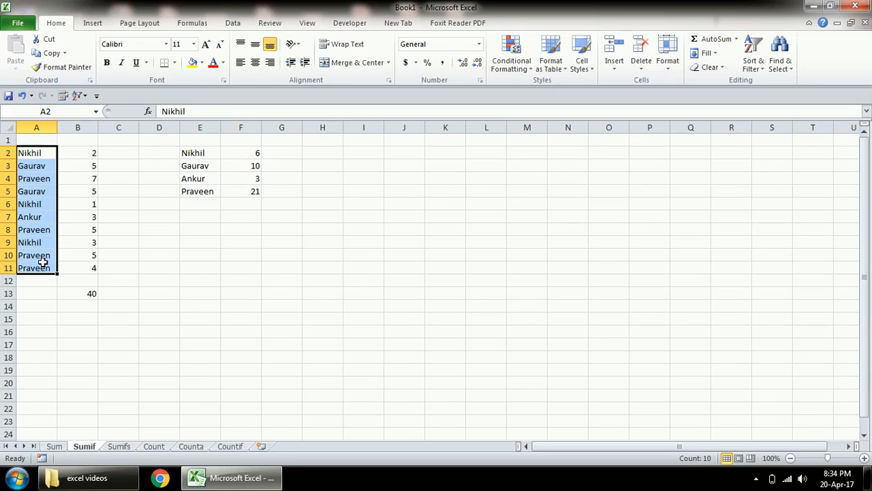
pyautogui.click(51, 153)
pyautogui.click(70, 152)
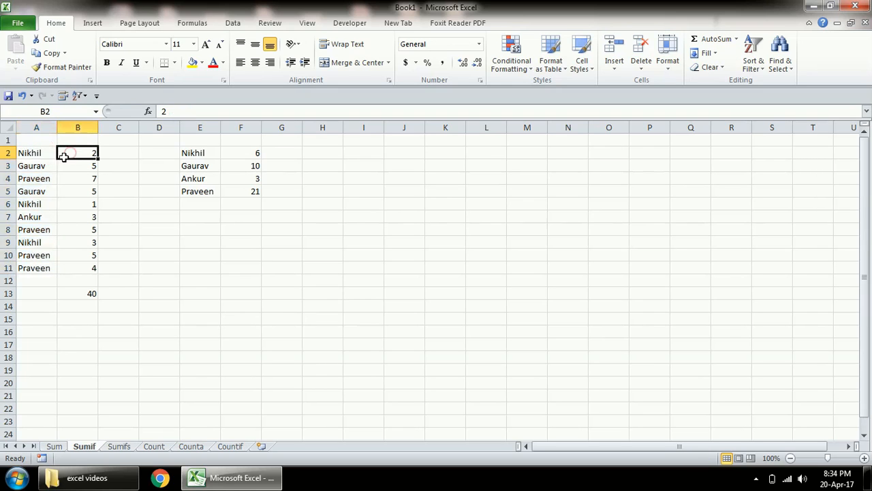
pyautogui.click(43, 151)
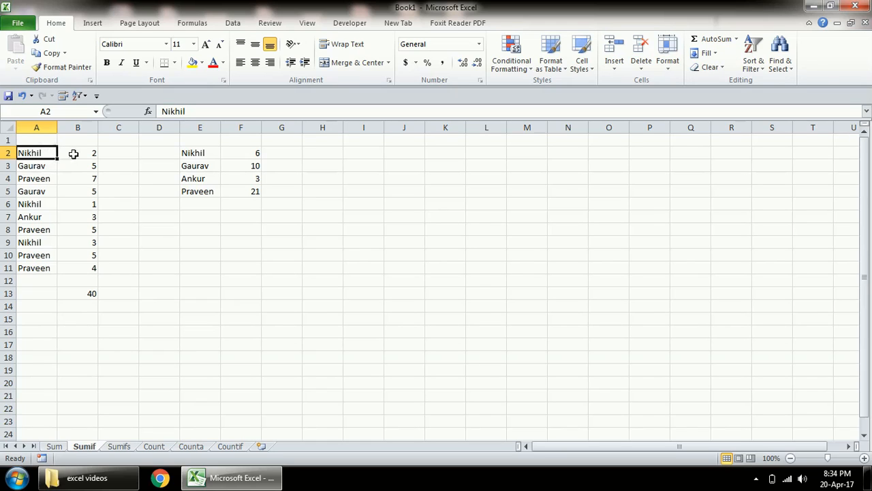
pyautogui.click(80, 191)
pyautogui.click(54, 203)
pyautogui.click(68, 202)
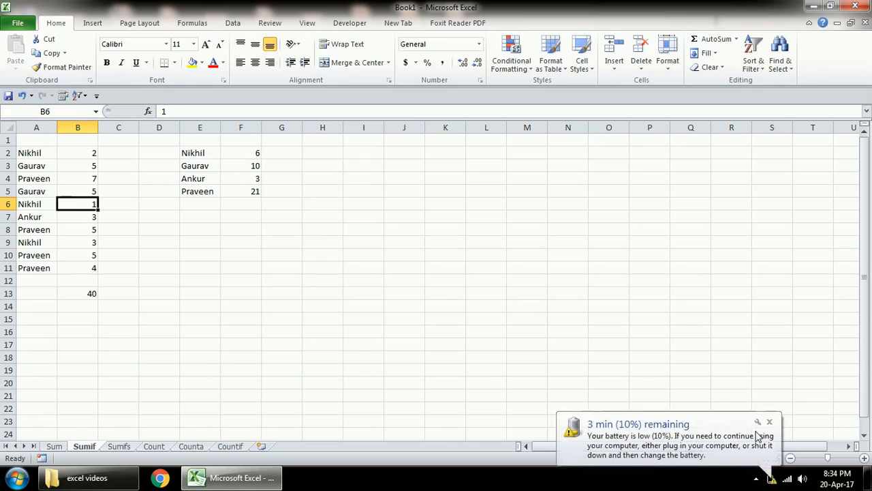
pyautogui.click(769, 422)
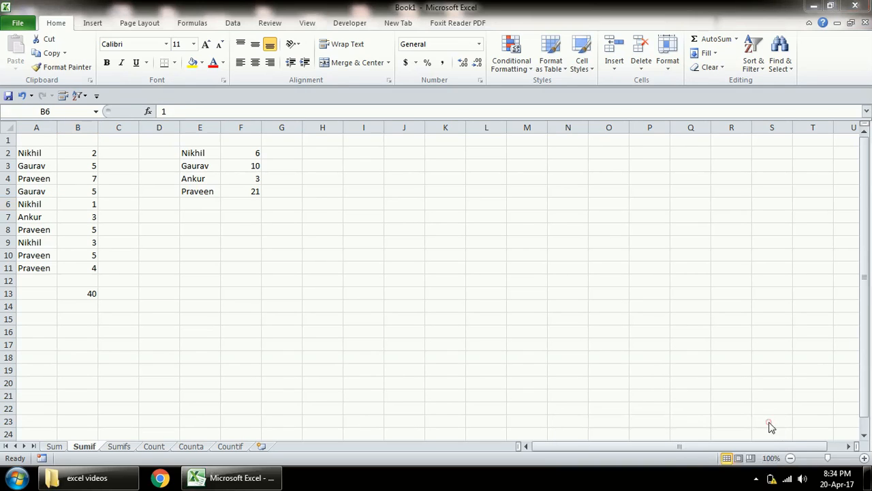
pyautogui.click(80, 228)
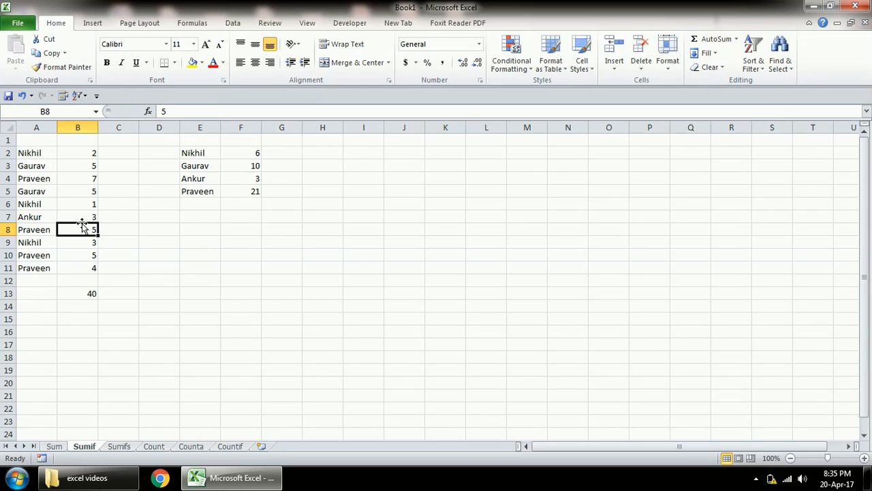
# - Replace the fixed total in B13 with the formula =SUM(B2:B11), dismissing the Windows color scheme prompt
pyautogui.click(81, 292)
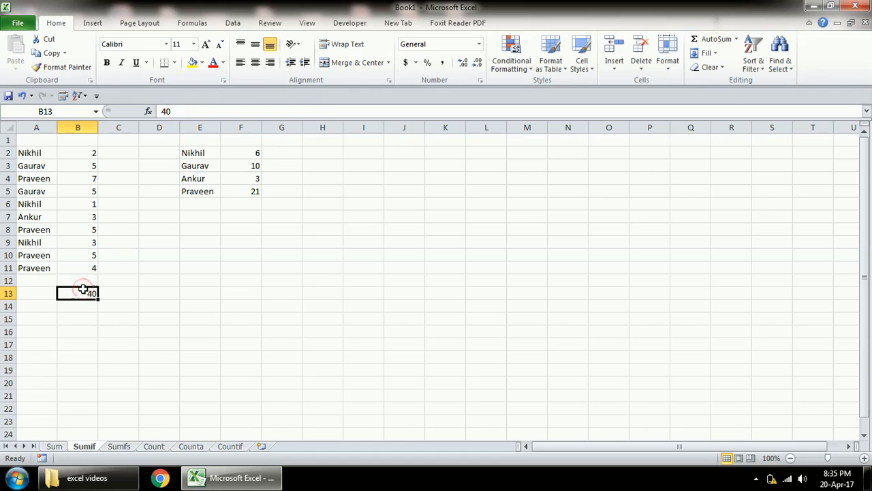
pyautogui.press('Delete')
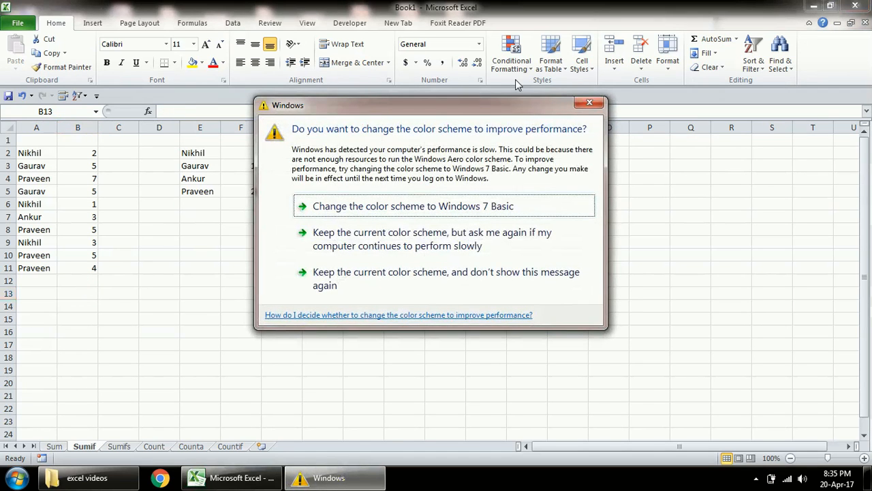
pyautogui.click(589, 102)
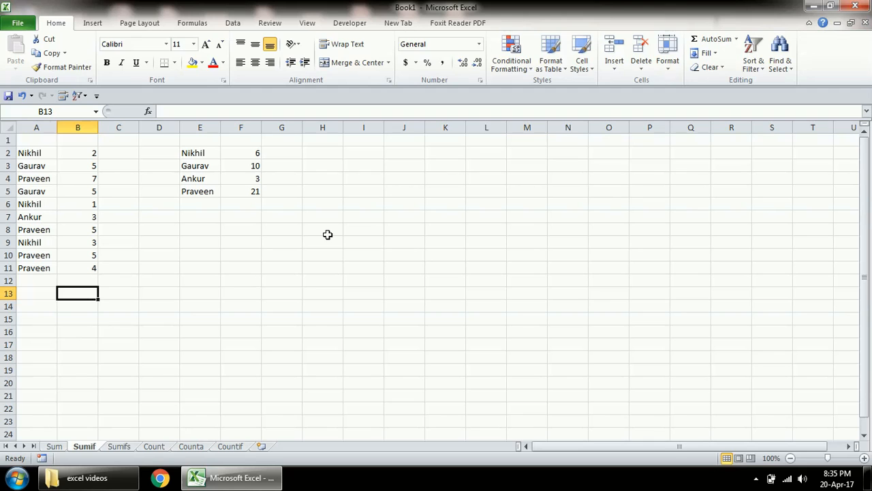
pyautogui.write('=SUM(')
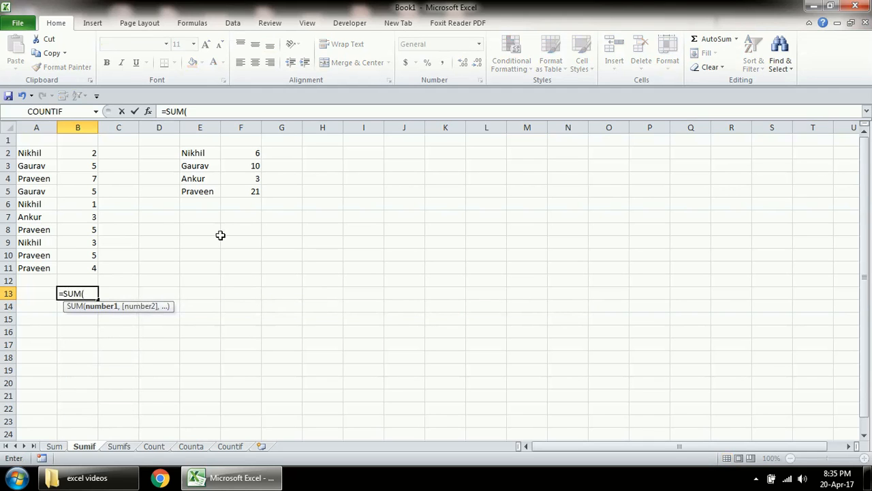
pyautogui.moveTo(93, 155); pyautogui.dragTo(95, 267)
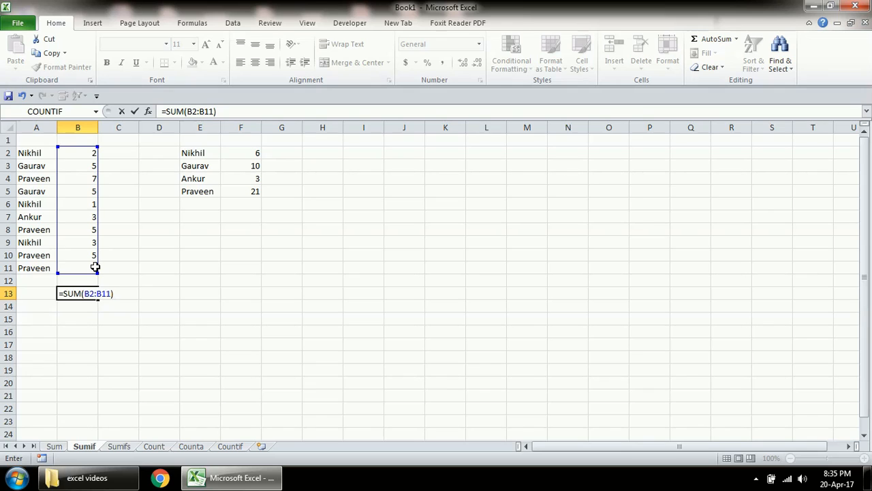
pyautogui.press('Return')
pyautogui.press('Up')
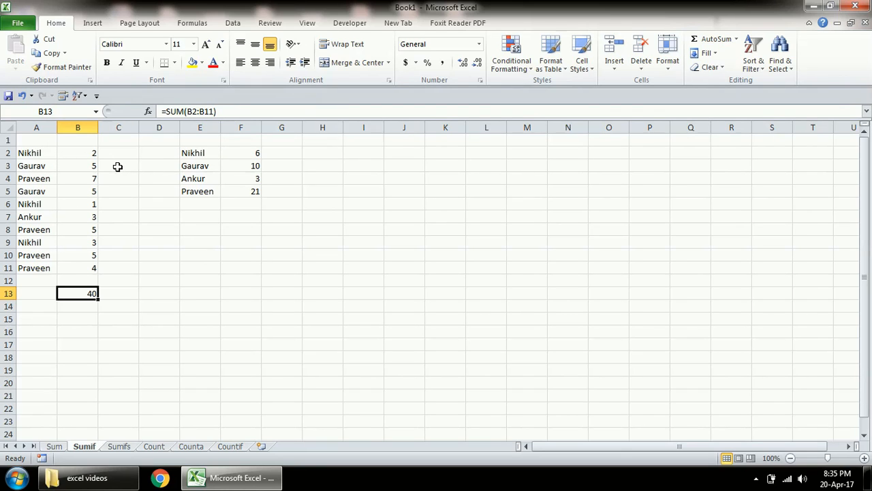
# - Fill cells B2, B6 and B9 with yellow to mark the values belonging to the name in A2
pyautogui.click(80, 156)
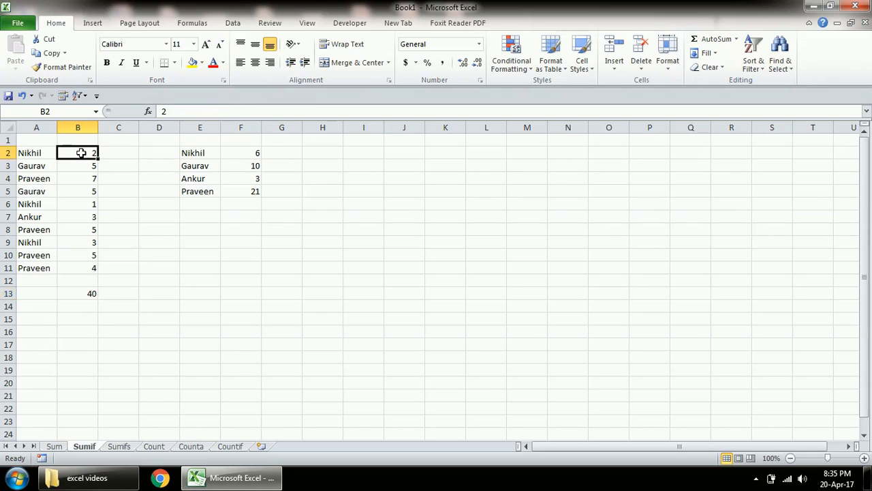
pyautogui.click(192, 63)
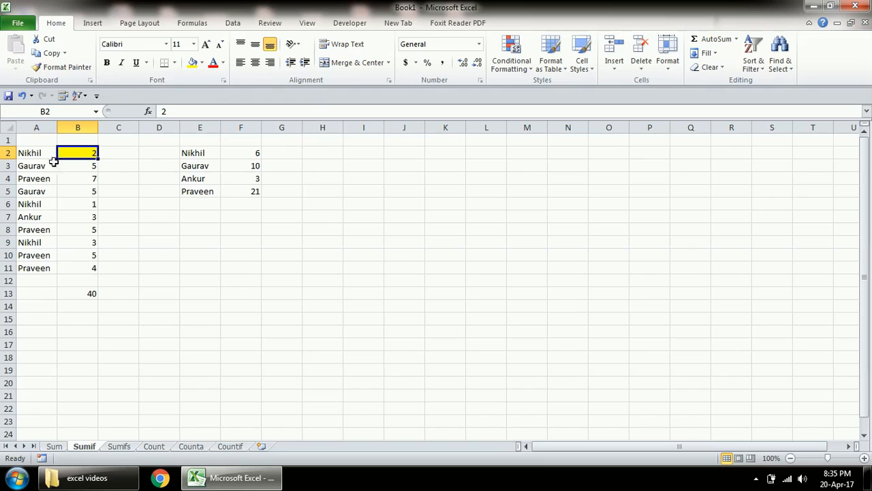
pyautogui.click(69, 202)
pyautogui.click(193, 64)
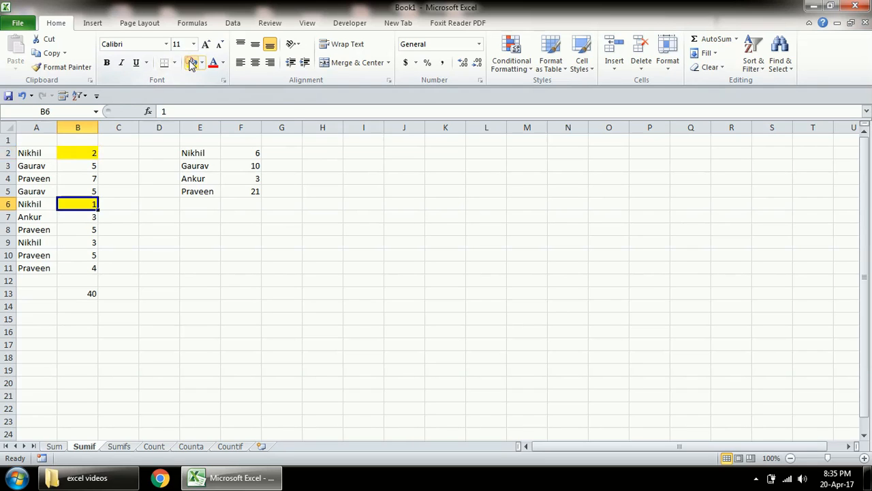
pyautogui.click(85, 244)
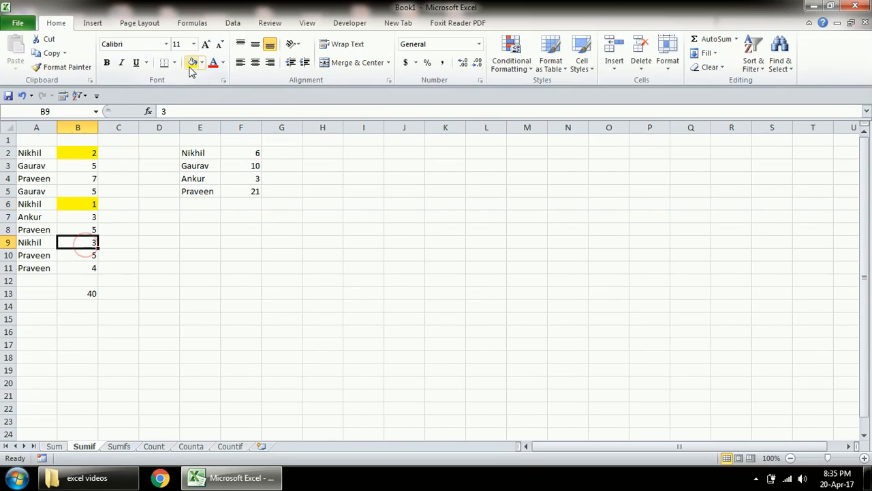
pyautogui.click(192, 64)
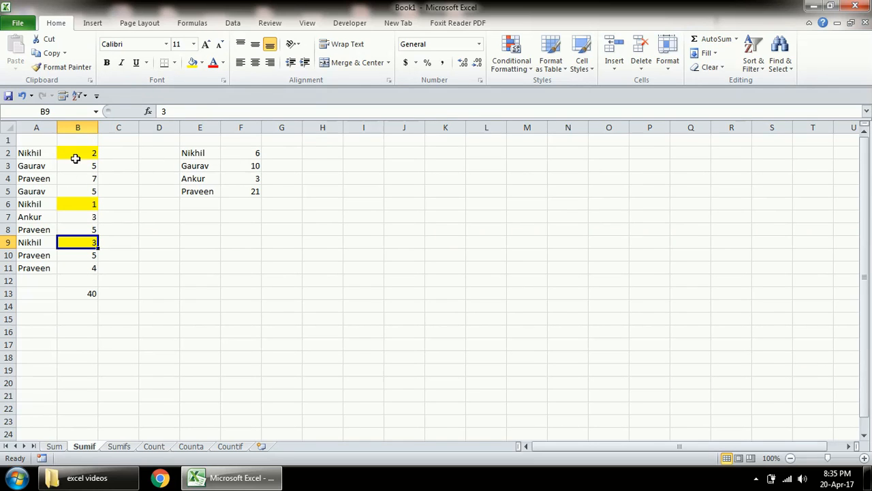
# - Clear the per-name totals from F2:F7 beside the list of names in column E
pyautogui.moveTo(240, 154); pyautogui.dragTo(250, 212)
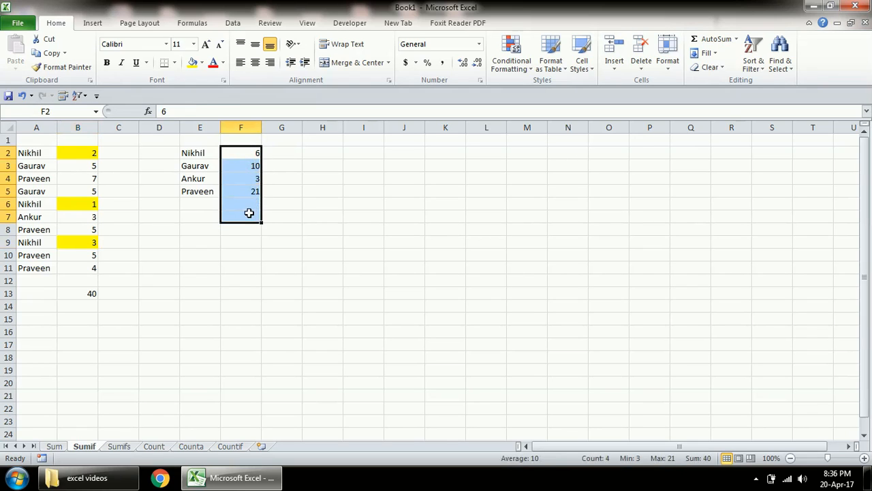
pyautogui.press('Delete')
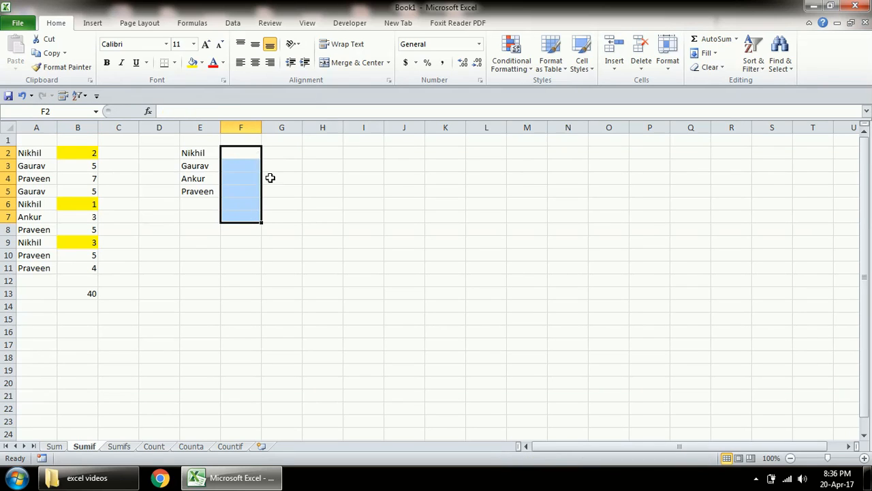
pyautogui.click(194, 154)
pyautogui.click(197, 179)
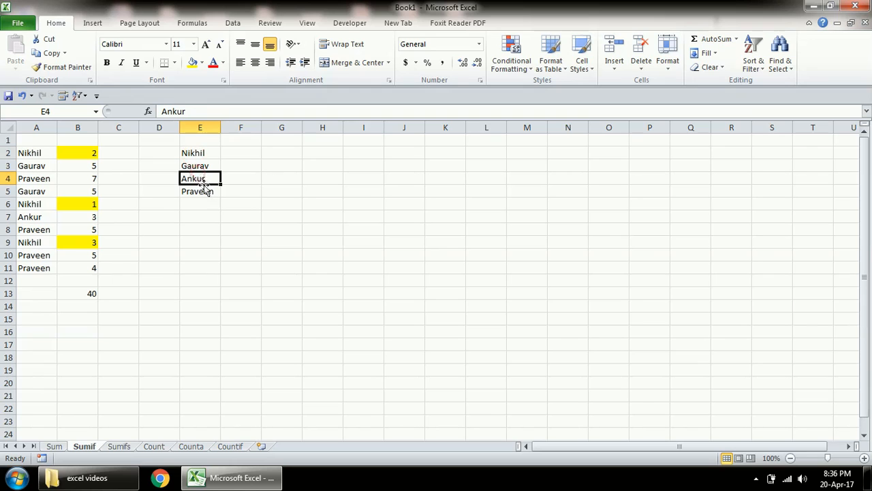
# - Enter =SUMIF(A2:A11,E2,B2:B11) in F2 to total the values for the name in E2
pyautogui.click(233, 153)
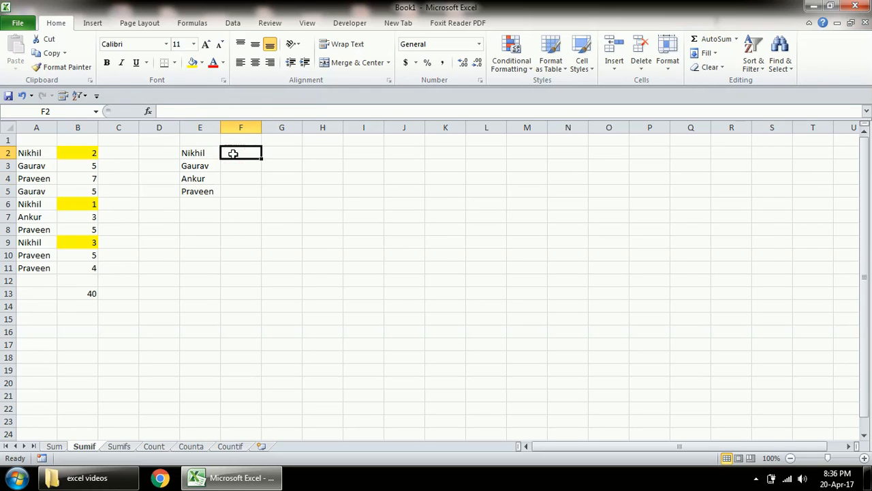
pyautogui.write('=sumif')
pyautogui.press('Tab')
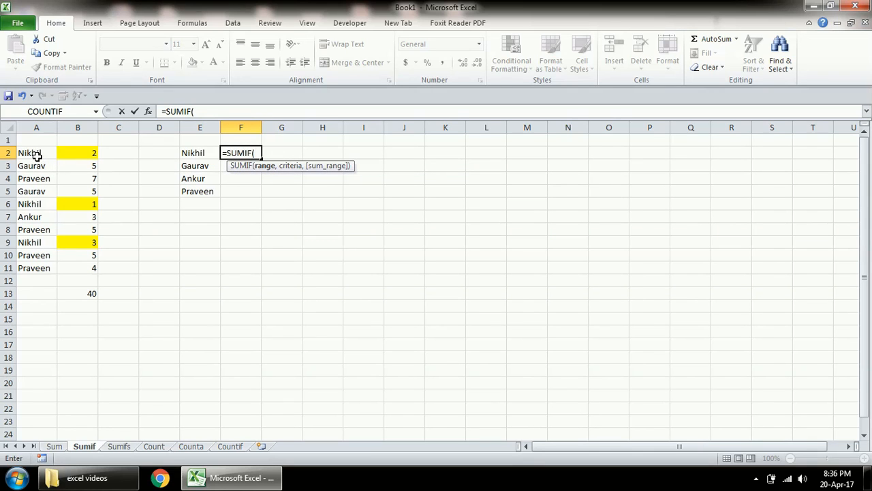
pyautogui.moveTo(37, 156); pyautogui.dragTo(46, 263)
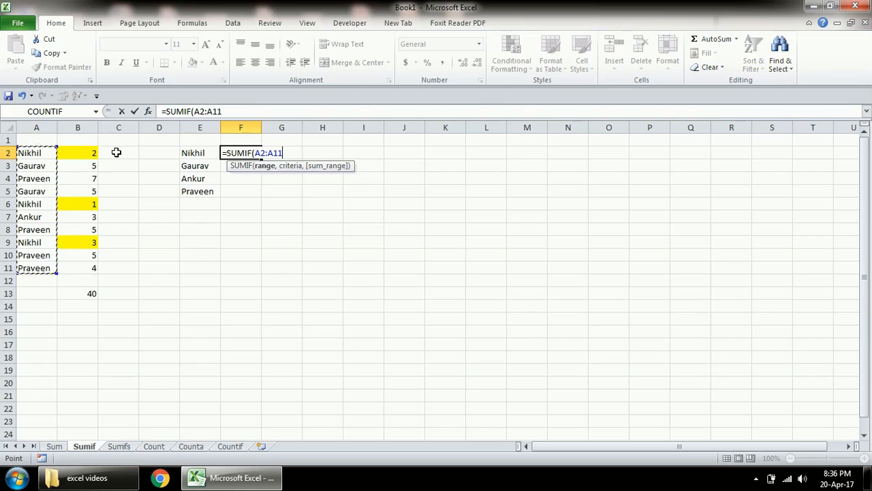
pyautogui.write(',')
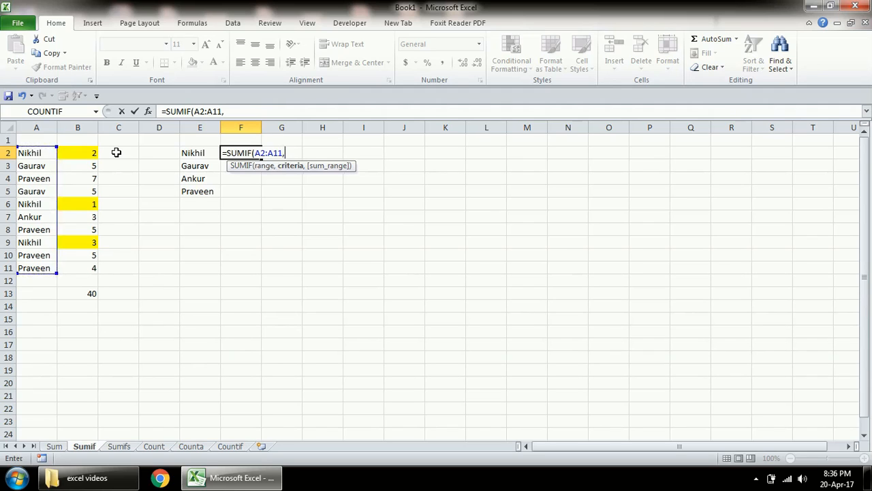
pyautogui.click(201, 152)
pyautogui.write(',')
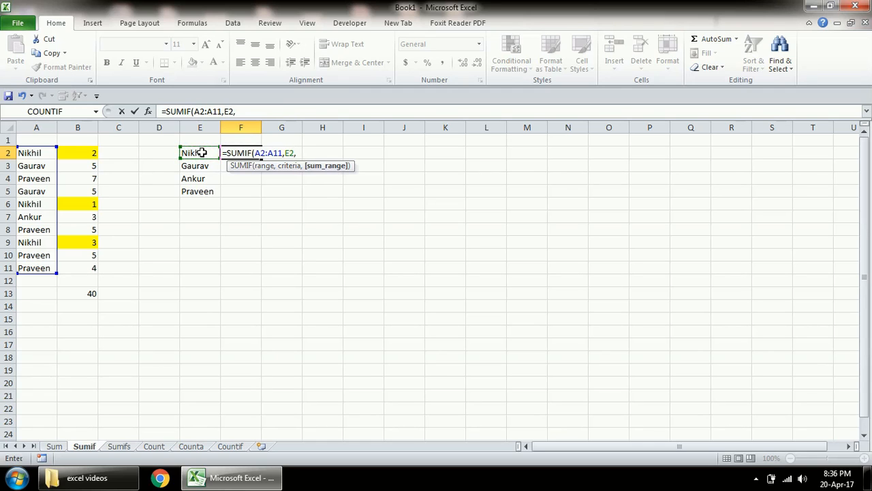
pyautogui.moveTo(84, 151); pyautogui.dragTo(94, 274)
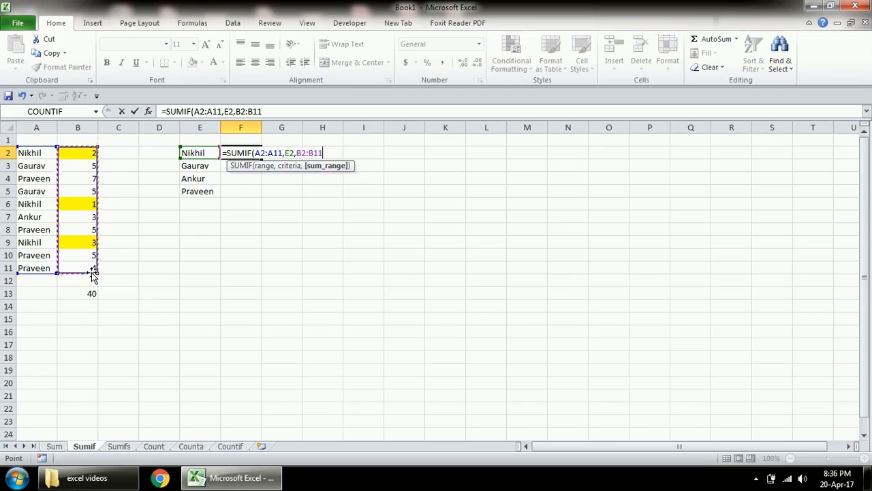
pyautogui.write(')')
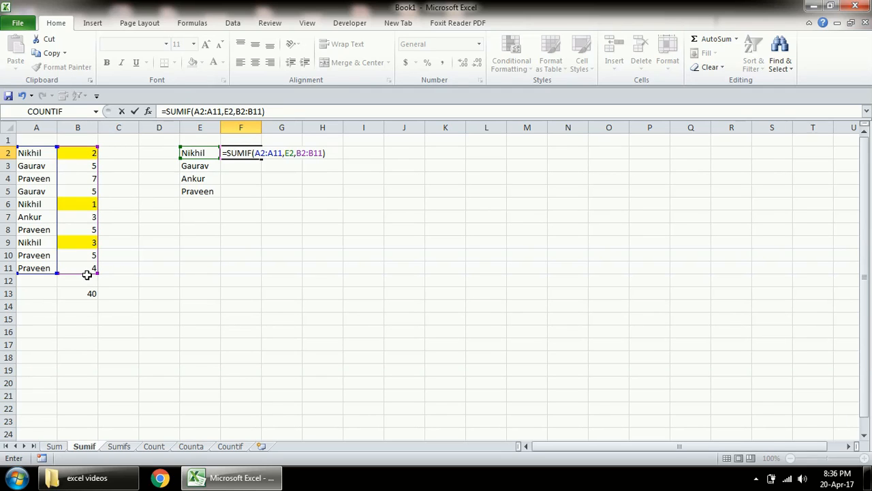
pyautogui.press('Return')
pyautogui.press('Up')
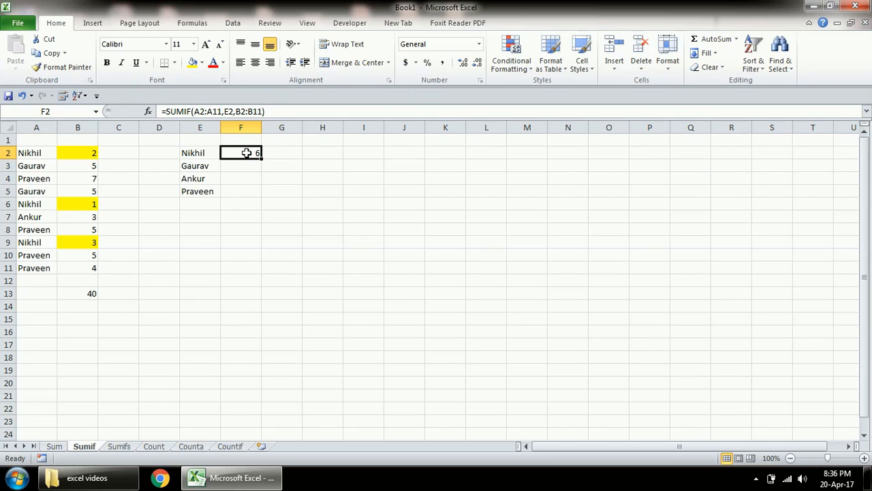
# - Clear F2 and re-enter =SUMIF(A2:A11,E2,B2:B11) to total the values for the name in E2
pyautogui.press('Delete')
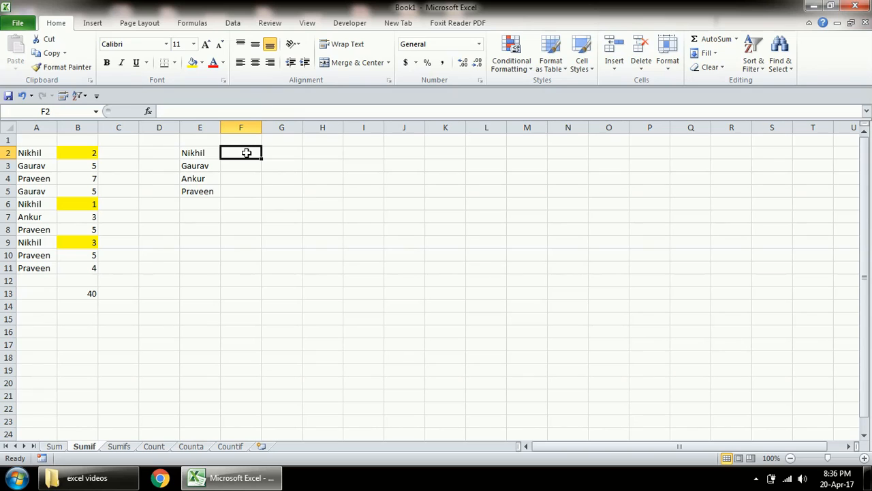
pyautogui.write('=sumif')
pyautogui.press('Tab')
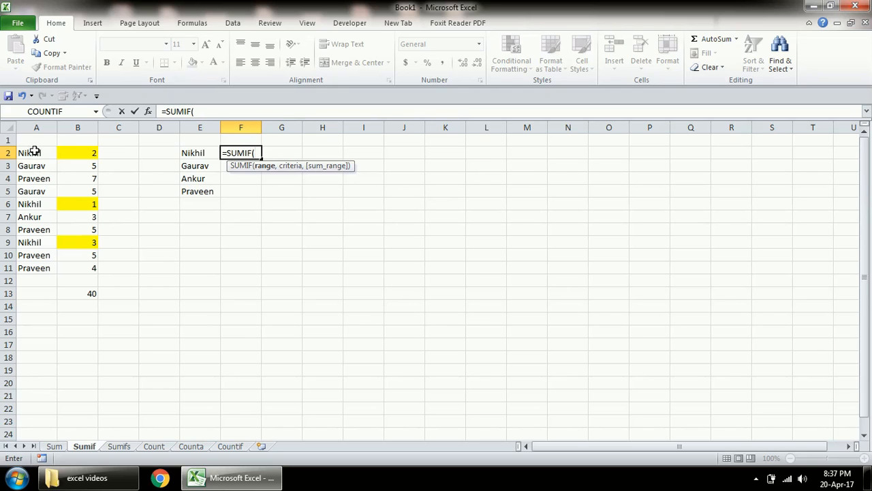
pyautogui.moveTo(34, 151); pyautogui.dragTo(38, 262)
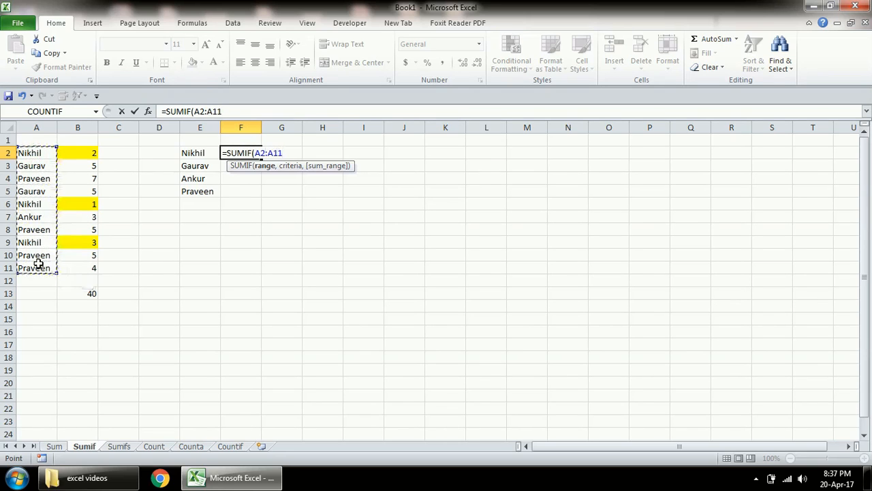
pyautogui.write(',')
pyautogui.click(194, 153)
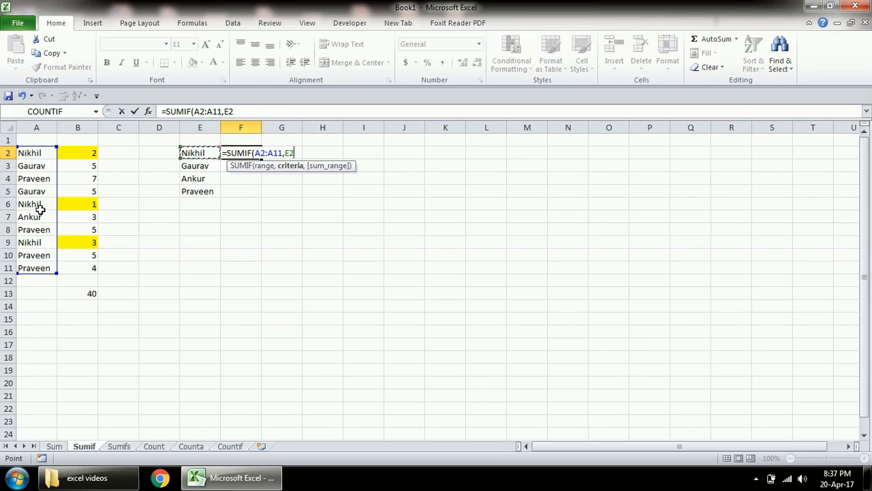
pyautogui.write(',')
pyautogui.moveTo(88, 152); pyautogui.dragTo(89, 263)
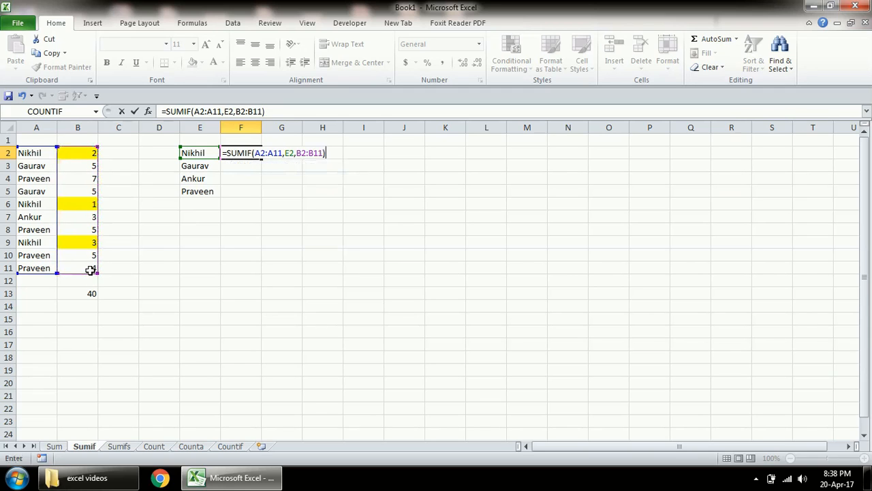
pyautogui.press('Return')
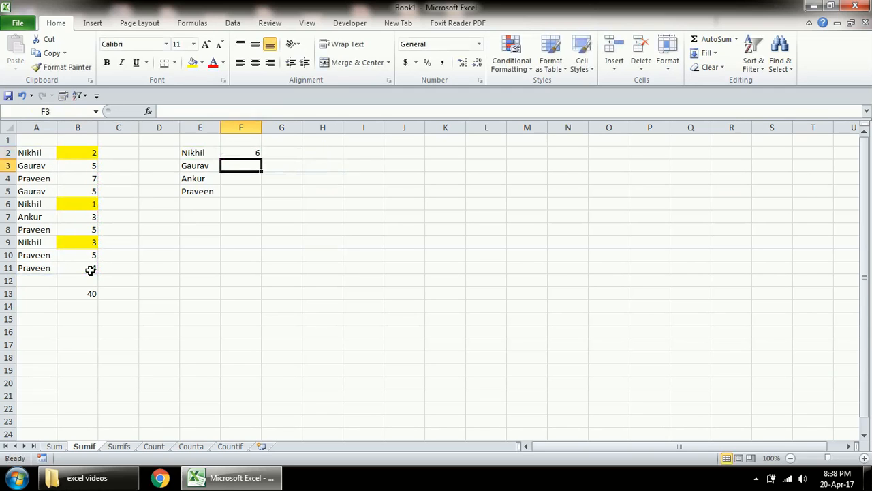
# - Copy the SUMIF formula from F2 to F3:F5 for the other names in column E
pyautogui.click(242, 153)
pyautogui.hotkey('ctrl', 'c')
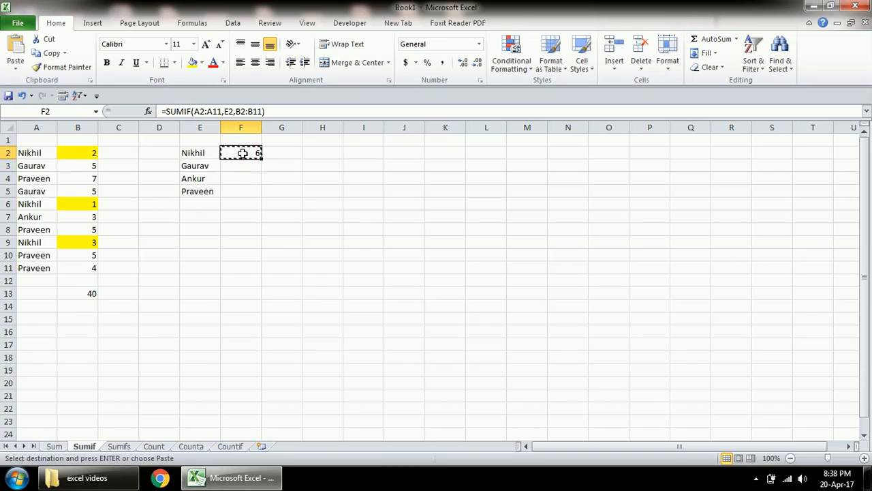
pyautogui.press('Down')
pyautogui.hotkey('shift', 'Down')
pyautogui.hotkey('shift', 'Down')
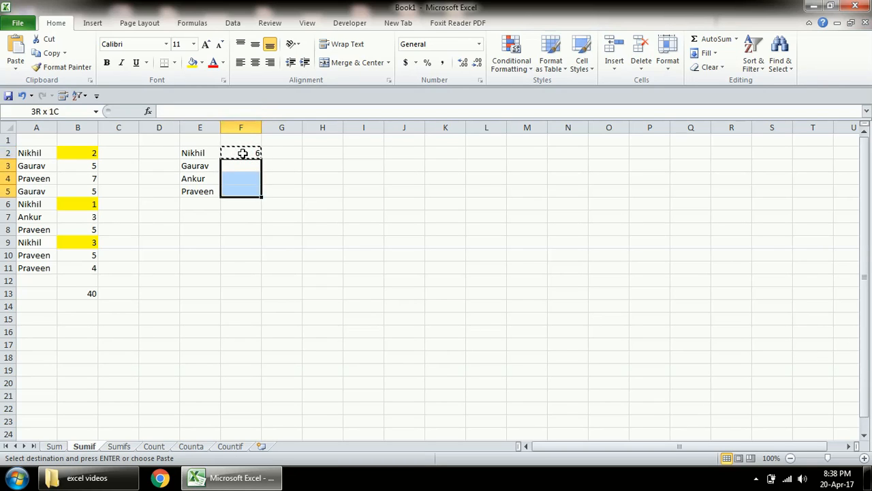
pyautogui.hotkey('ctrl', 'v')
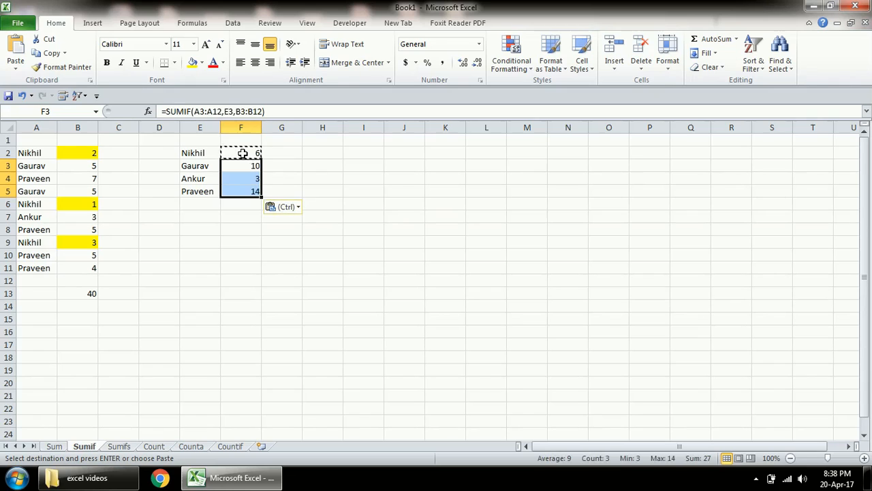
# - Cancel the copy mode and inspect the pasted SUMIF formulas in F3:F5 against the original in F2
pyautogui.click(236, 191)
pyautogui.press('Escape')
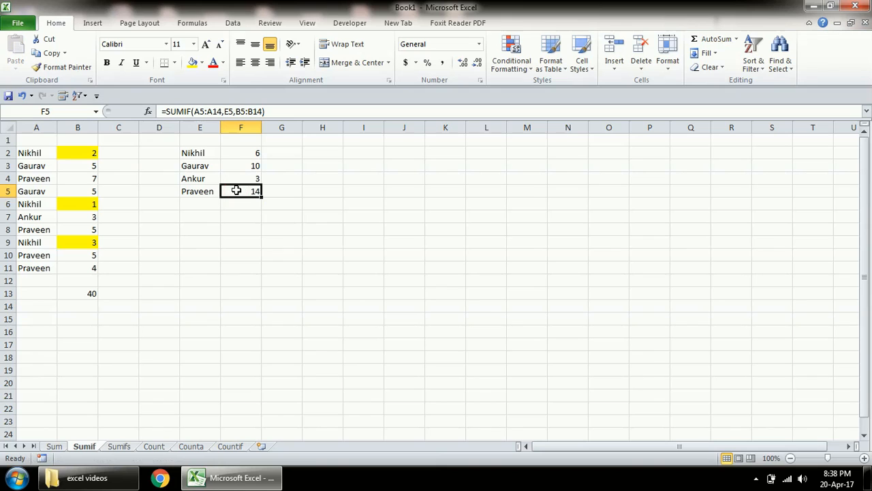
pyautogui.click(234, 167)
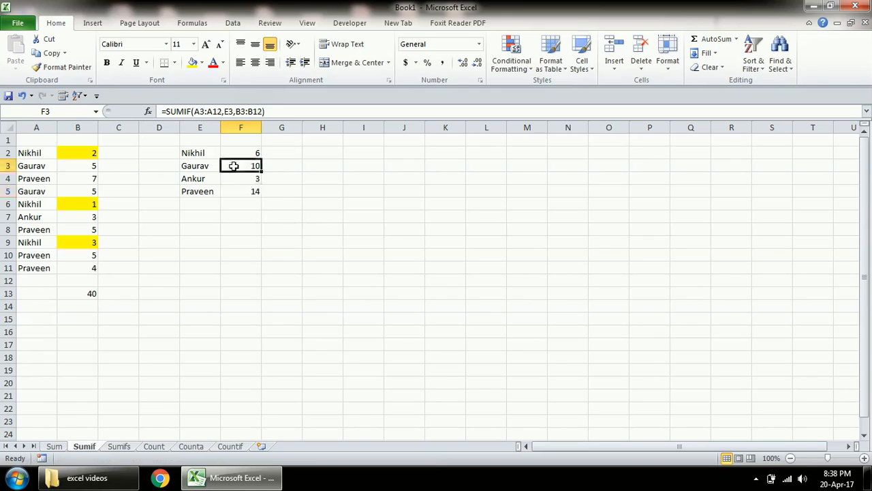
pyautogui.click(235, 178)
pyautogui.click(236, 191)
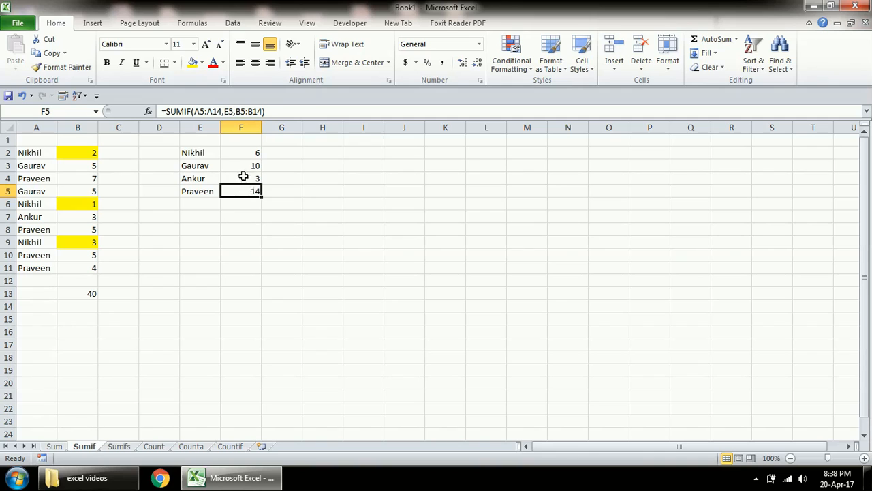
pyautogui.click(242, 167)
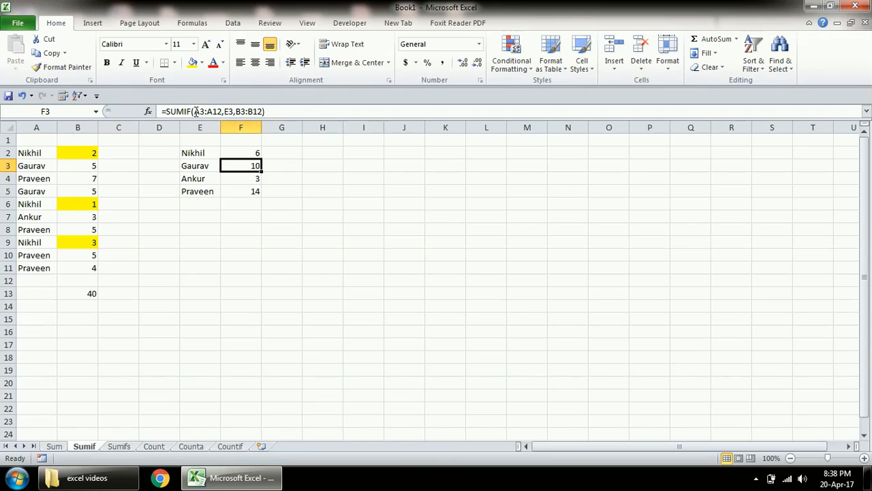
pyautogui.click(250, 152)
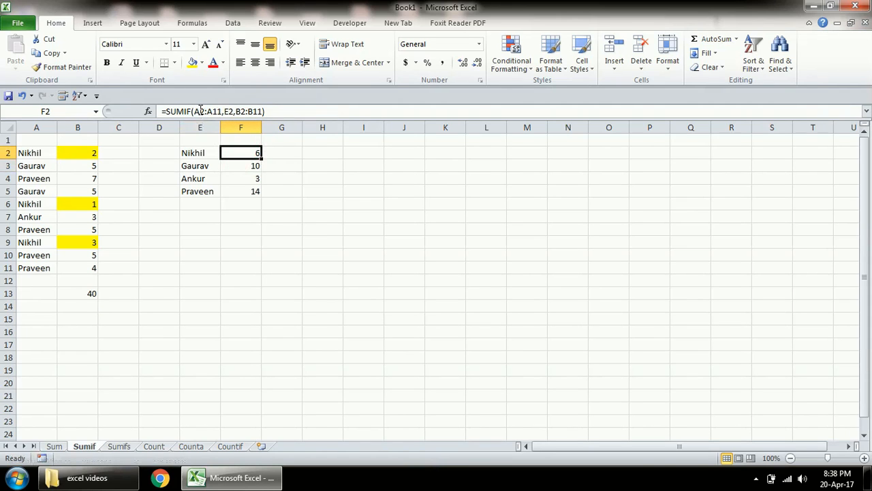
# - Trace the criteria range of each formula in F2:F5 by highlighting A2:A11, A3:A12, A4:A13 and A5:A14 in column A
pyautogui.moveTo(27, 152); pyautogui.dragTo(27, 272)
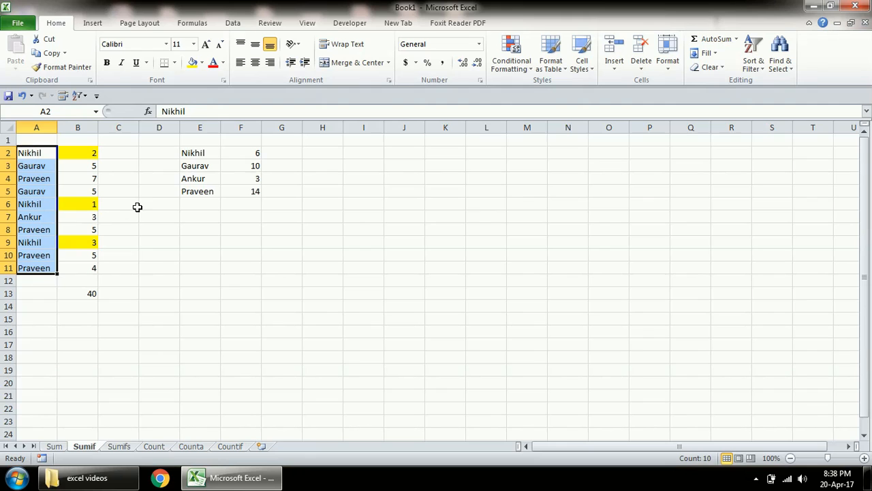
pyautogui.click(250, 165)
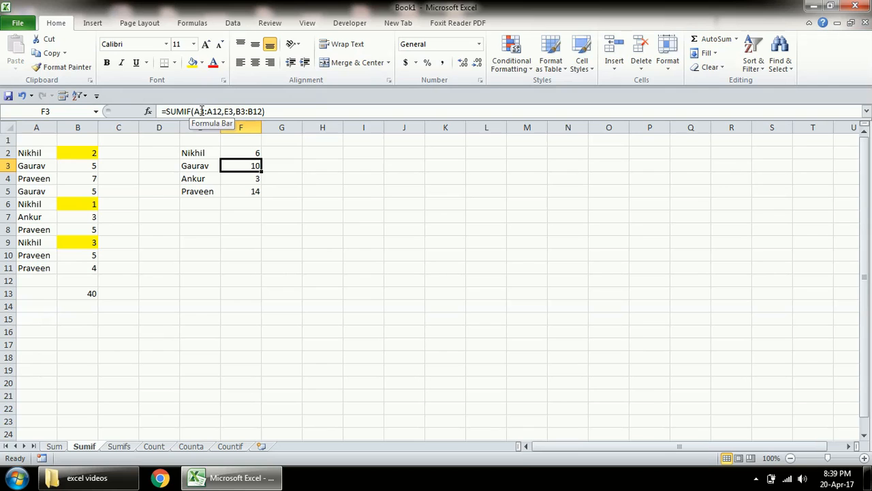
pyautogui.moveTo(39, 166); pyautogui.dragTo(37, 277)
pyautogui.click(586, 103)
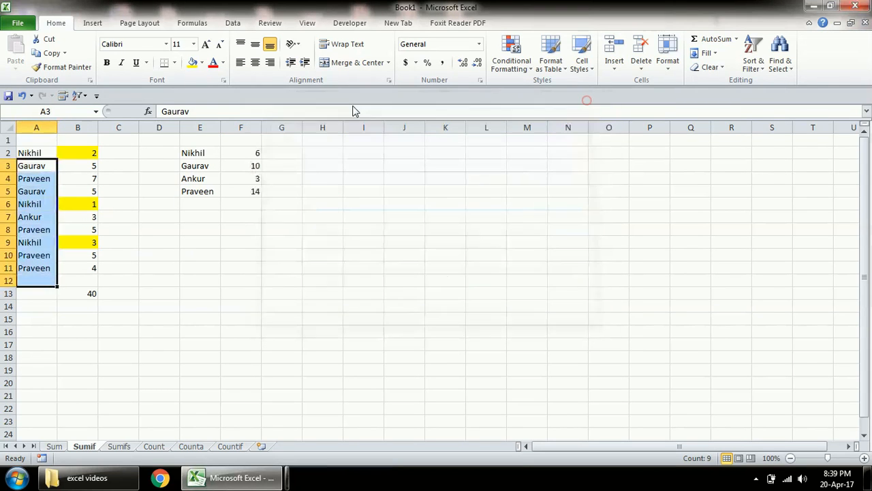
pyautogui.moveTo(46, 165); pyautogui.dragTo(40, 282)
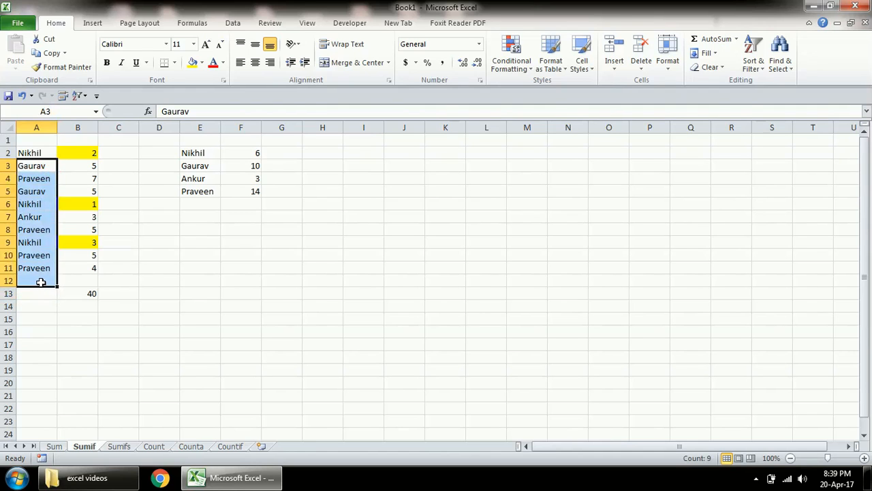
pyautogui.click(248, 180)
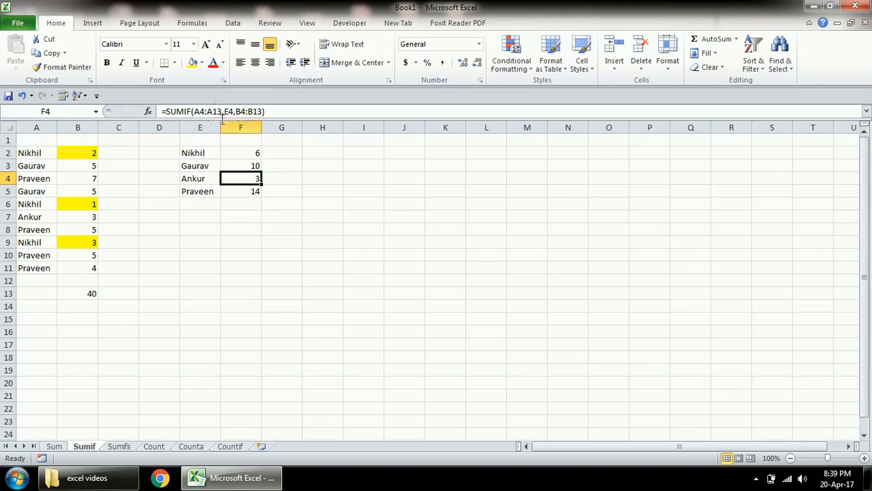
pyautogui.moveTo(43, 180); pyautogui.dragTo(36, 292)
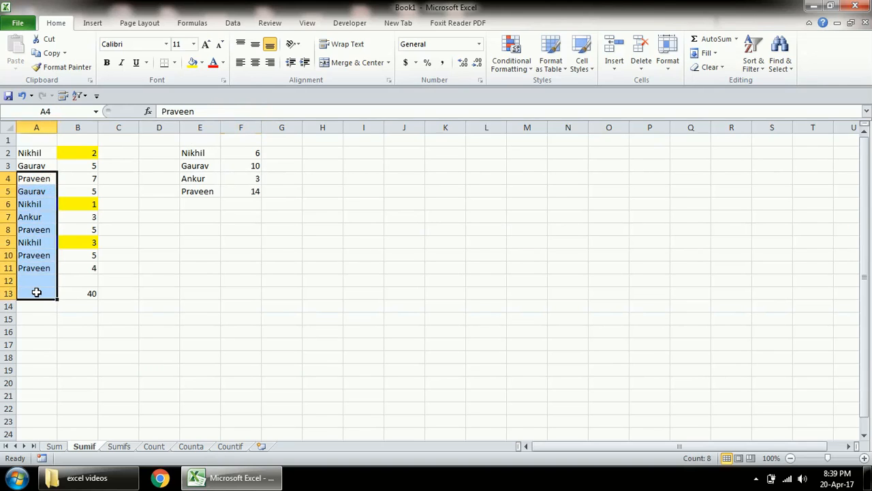
pyautogui.click(244, 192)
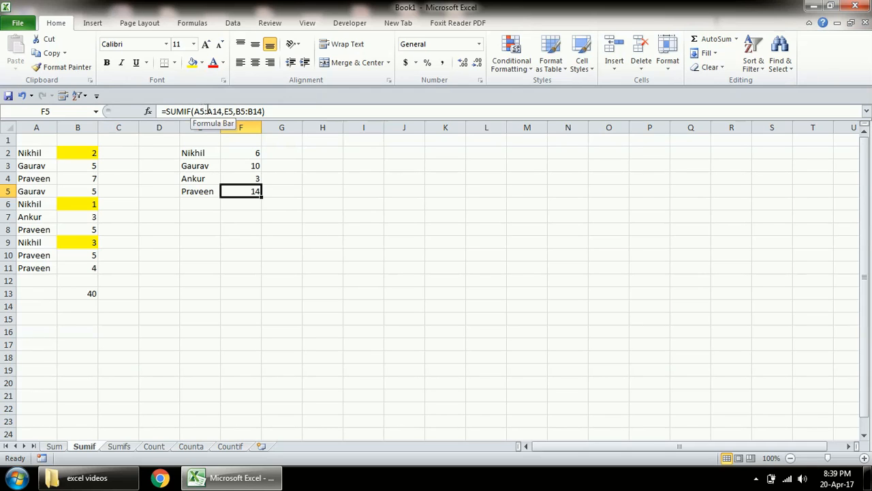
pyautogui.moveTo(34, 193); pyautogui.dragTo(35, 306)
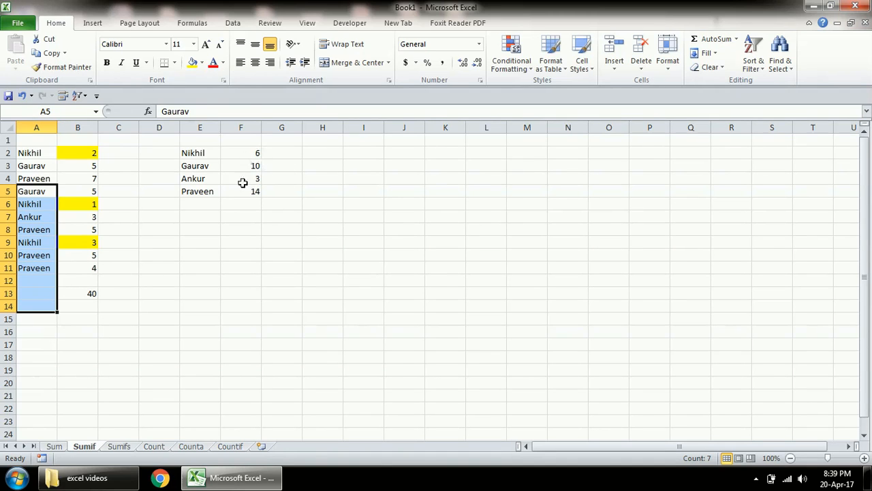
# - Compare the criteria and sum range references of the formulas in F2 and F3, dismissing the Windows prompt
pyautogui.click(251, 151)
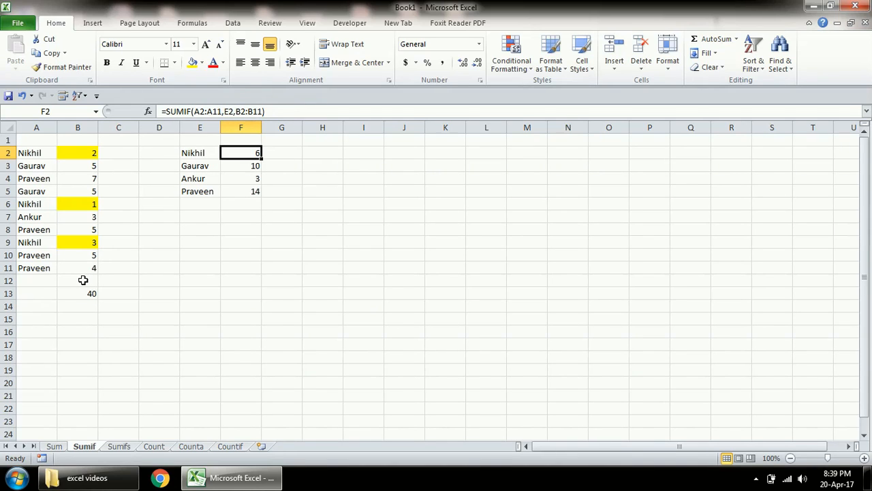
pyautogui.press('Down')
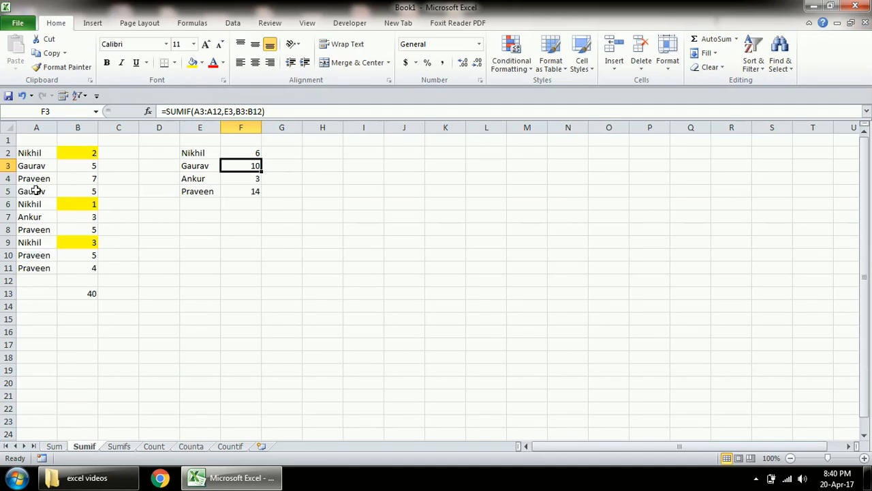
pyautogui.click(588, 102)
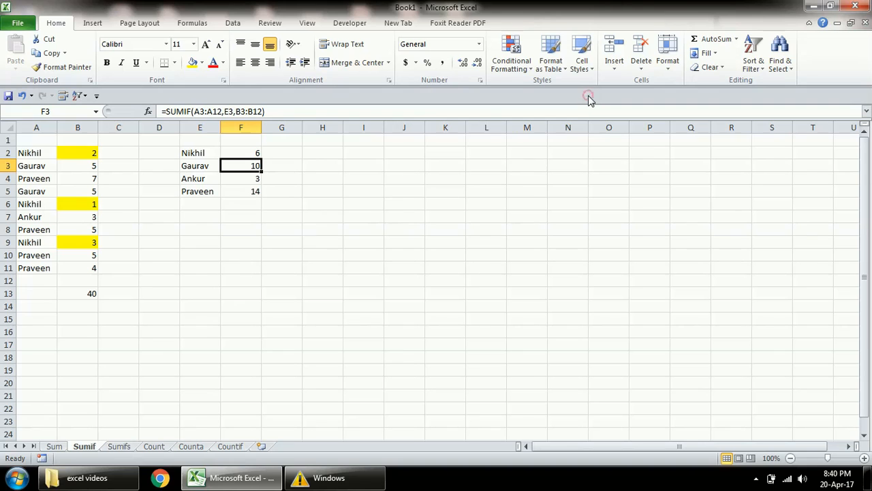
pyautogui.click(590, 103)
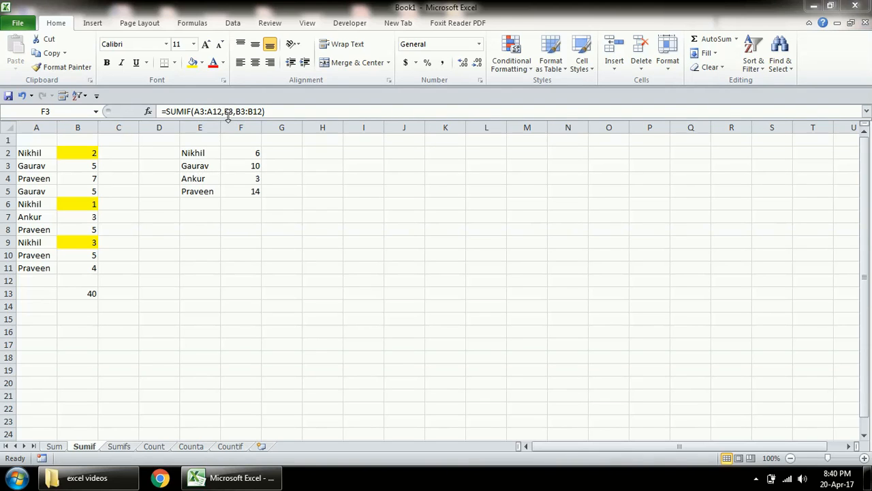
pyautogui.click(249, 166)
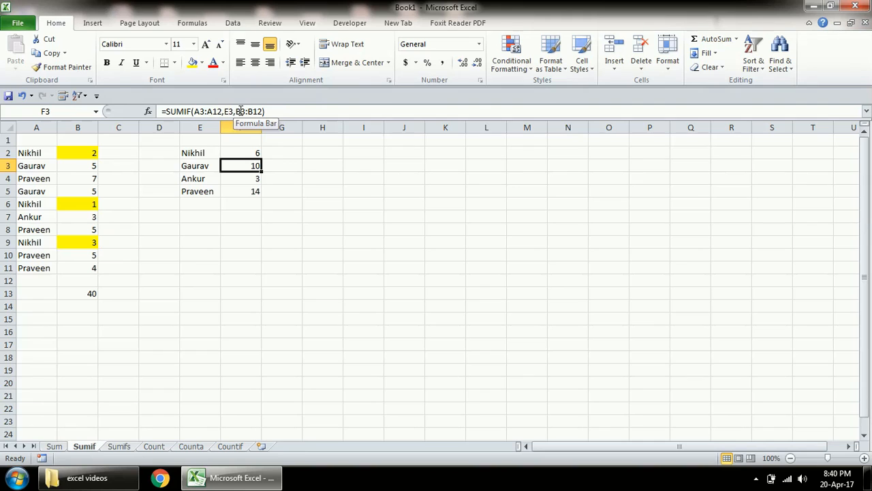
pyautogui.click(235, 154)
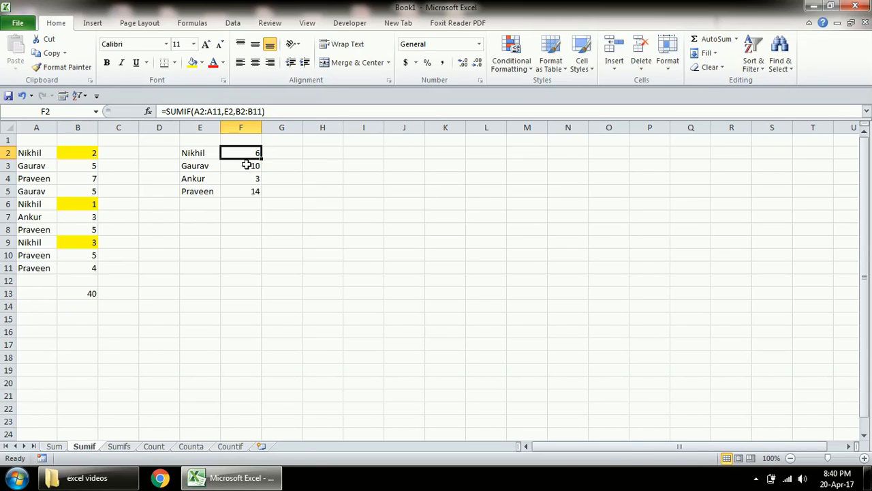
# - Clear the SUMIF totals from F3:F5 and from F2
pyautogui.moveTo(246, 166); pyautogui.dragTo(248, 186)
pyautogui.press('Delete')
pyautogui.press('Up')
pyautogui.press('Delete')
# - Start a SUMIF formula in F2 with the absolute criteria range $A$2:$A$11
pyautogui.write('=sumif')
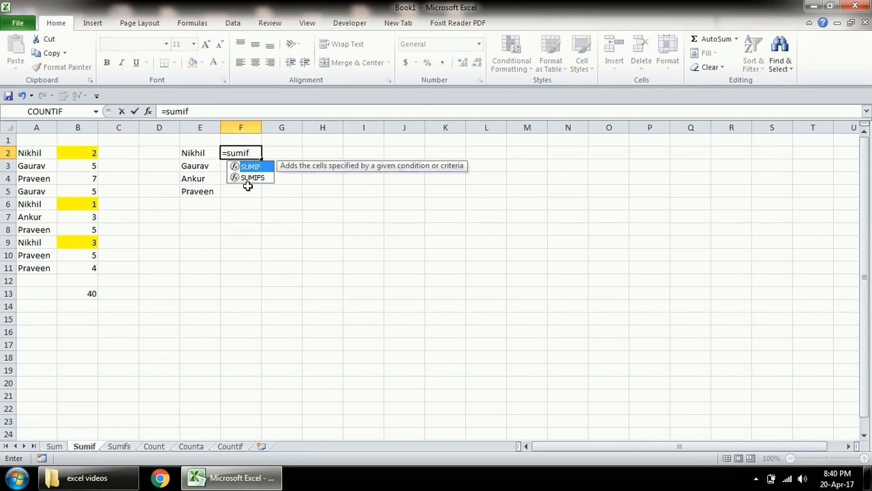
pyautogui.press('Tab')
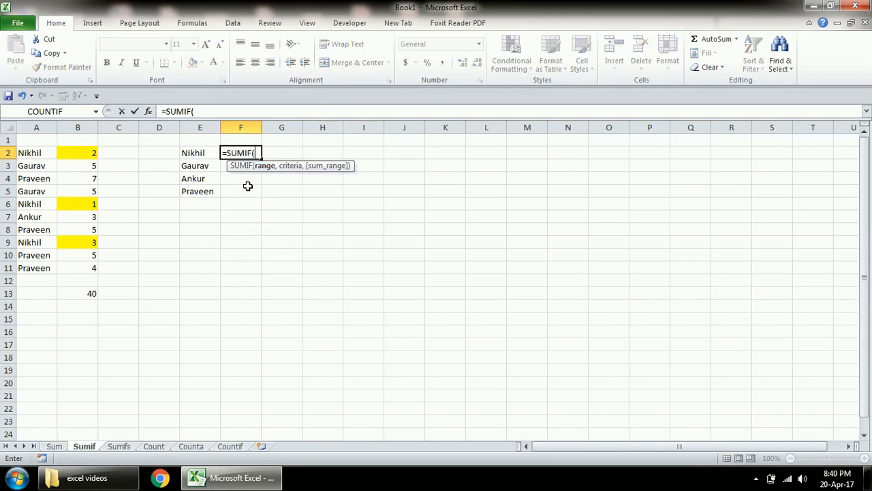
pyautogui.moveTo(39, 153); pyautogui.dragTo(57, 266)
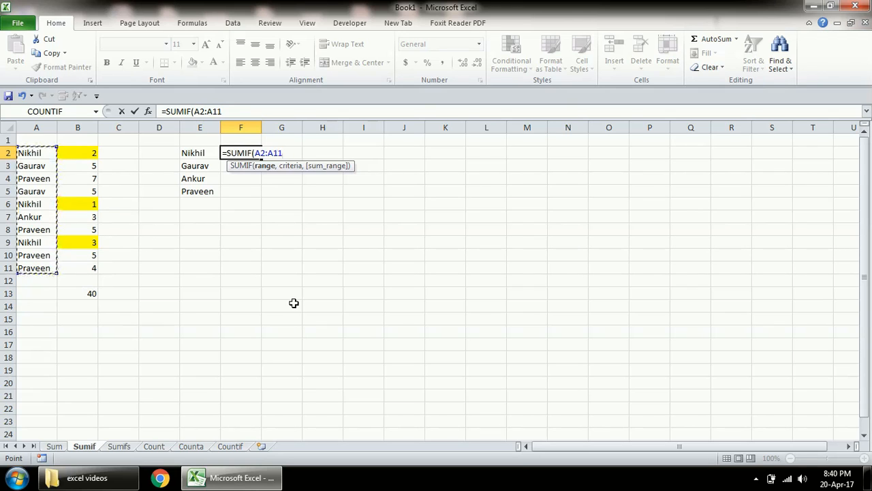
pyautogui.press('F4')
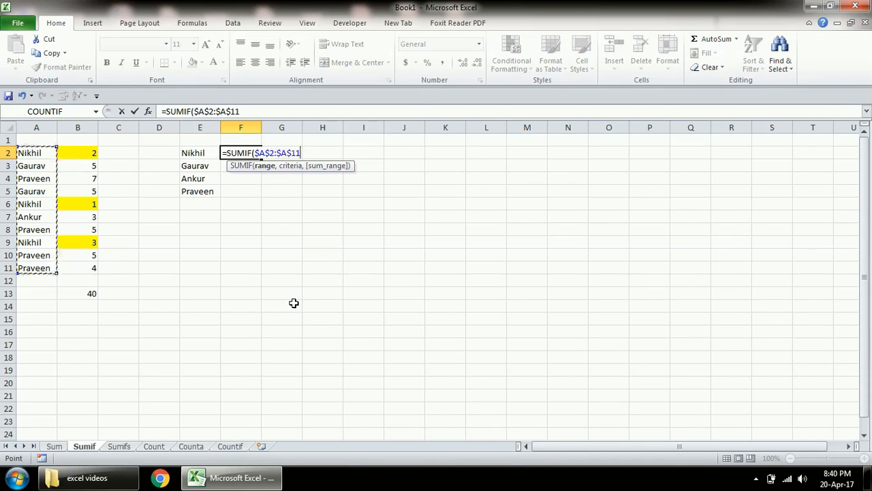
pyautogui.write(',')
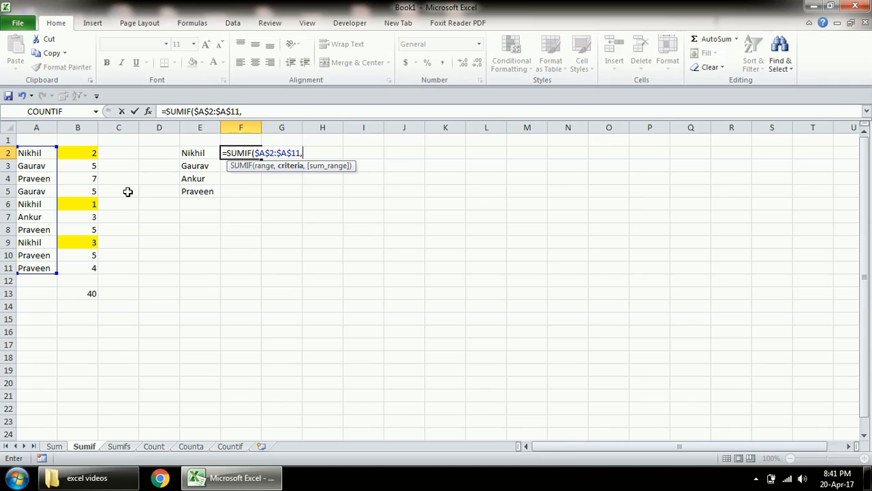
# - Complete the SUMIF formula in F2 with E2 as the criteria and the absolute sum range $B$2:$B$11
pyautogui.click(195, 152)
pyautogui.write(',')
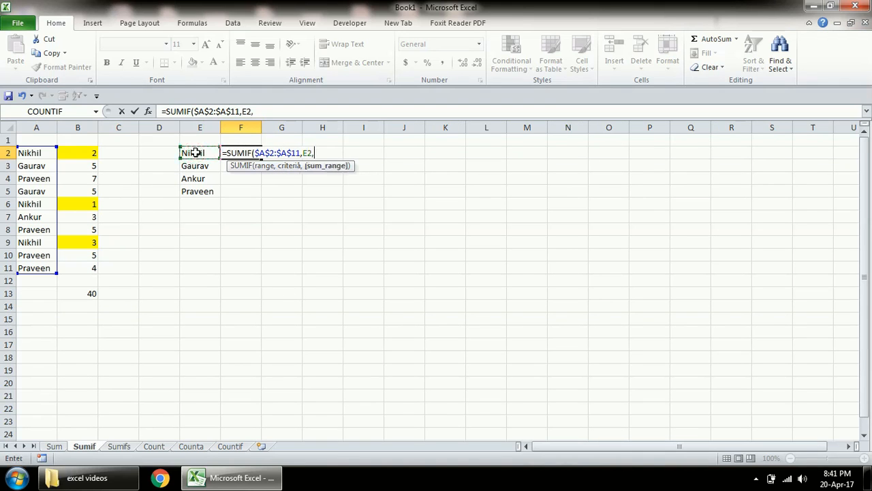
pyautogui.click(89, 151)
pyautogui.hotkey('ctrl', 'shift', 'Down')
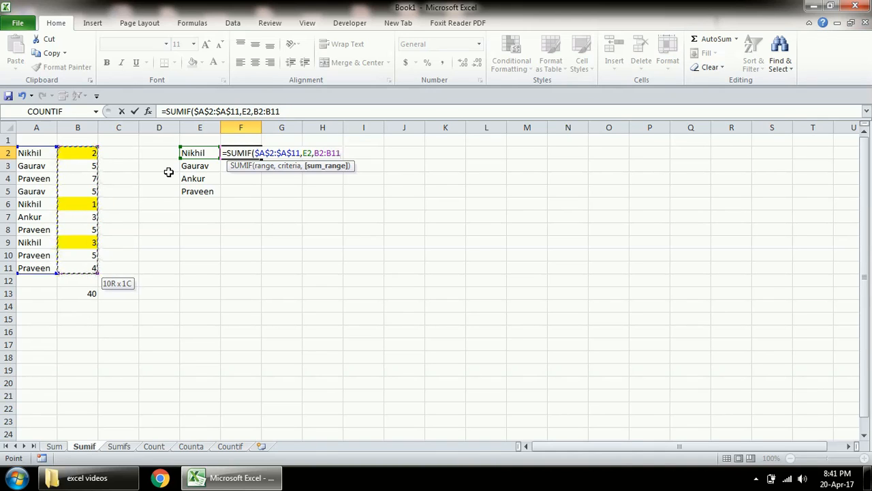
pyautogui.press('F4')
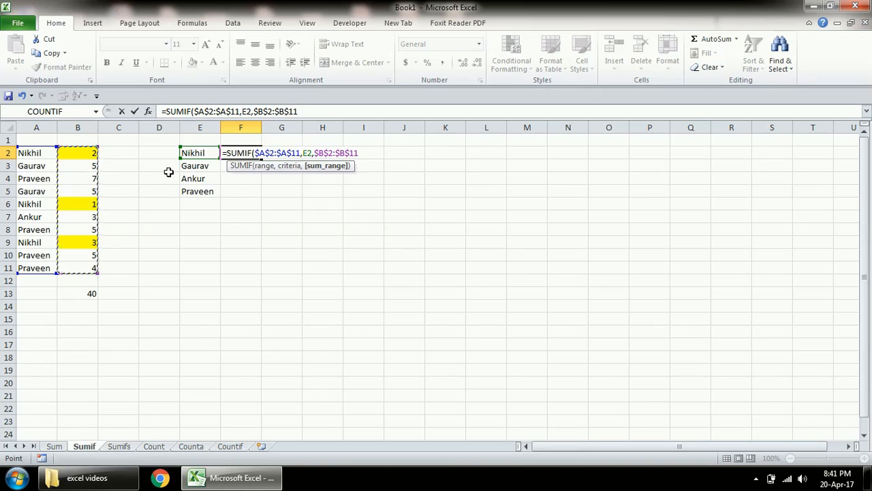
pyautogui.write(')')
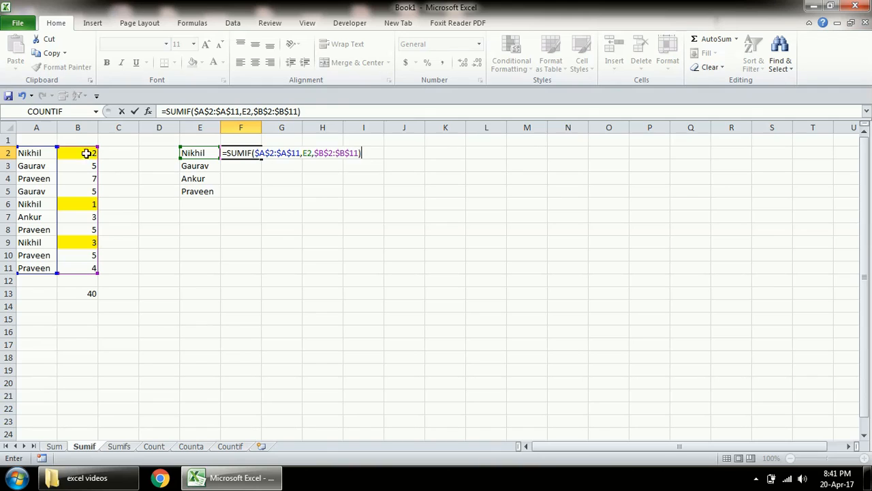
pyautogui.press('Return')
# - Copy the SUMIF formula from F2 into F3:F5 and cancel the copy mode
pyautogui.press('Up')
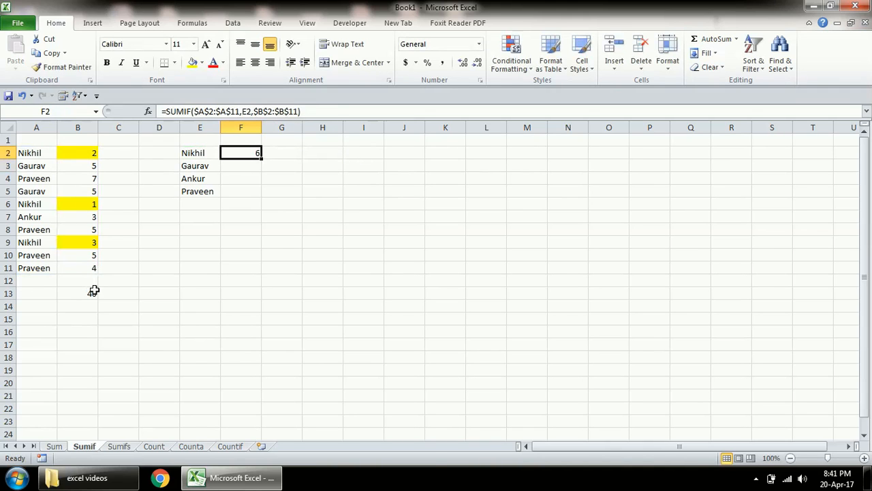
pyautogui.hotkey('ctrl', 'c')
pyautogui.press('Down')
pyautogui.hotkey('shift', 'Down')
pyautogui.hotkey('shift', 'Down')
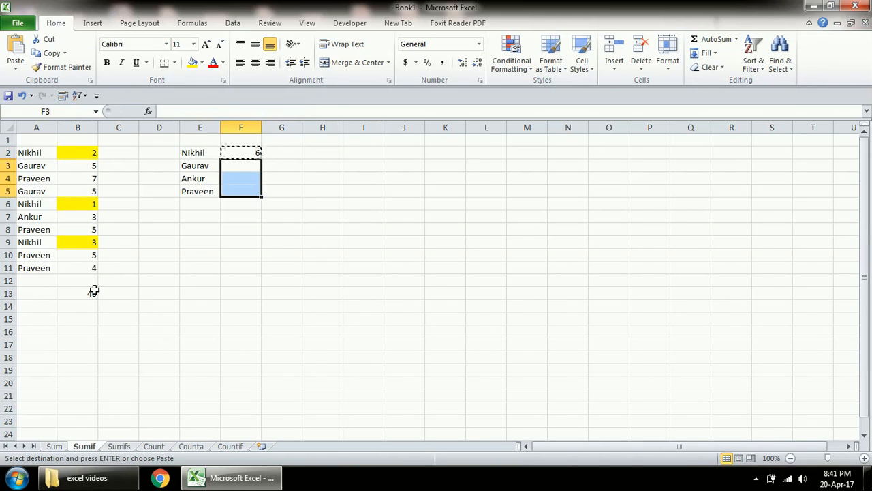
pyautogui.hotkey('ctrl', 'v')
pyautogui.press('Escape')
# - Compare the range and criteria references of the formulas in F2, F3 and F4, dismissing the Windows color scheme prompt
pyautogui.press('Up')
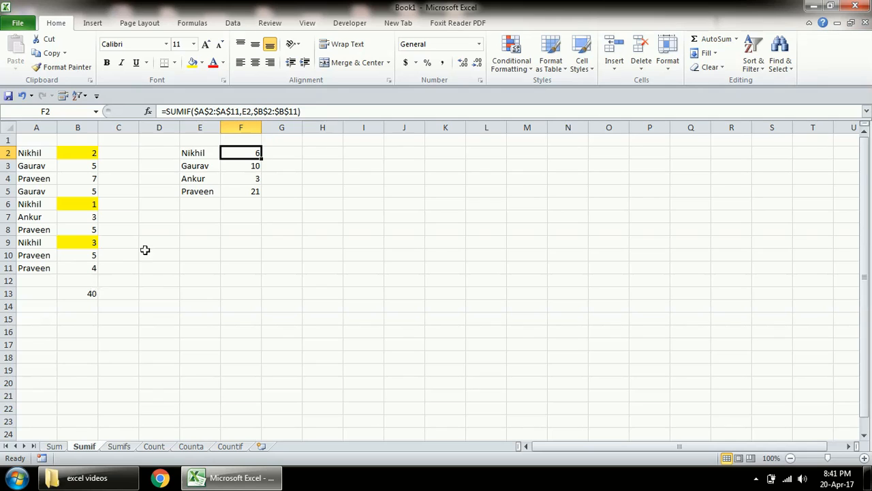
pyautogui.click(249, 166)
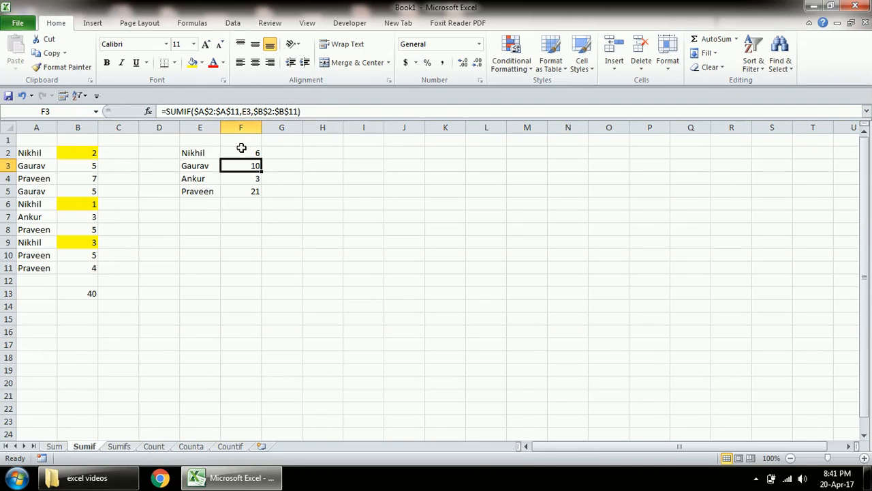
pyautogui.press('Down')
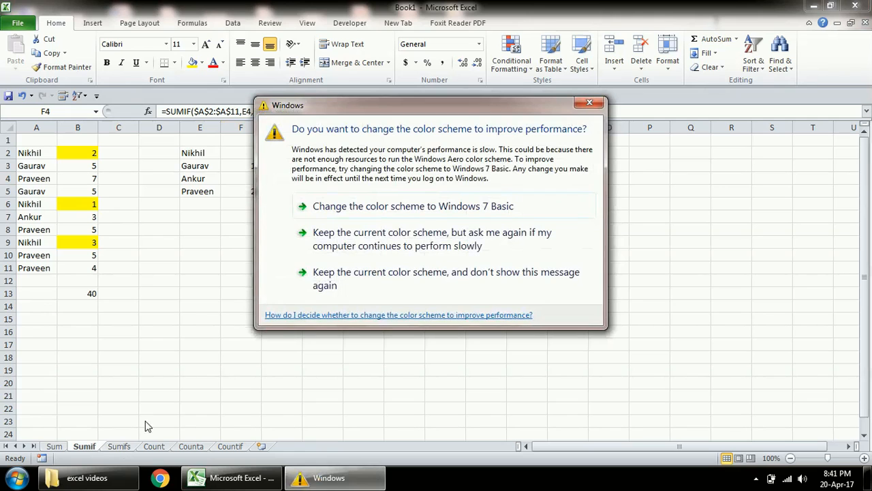
pyautogui.click(589, 102)
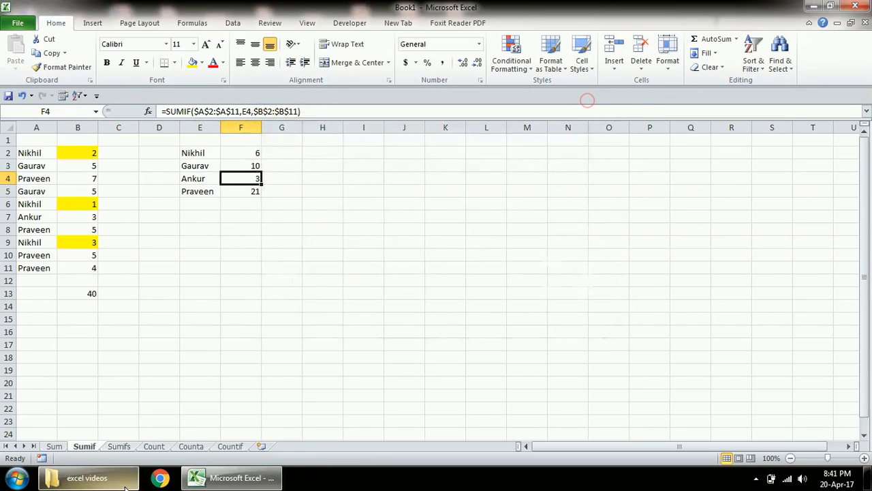
# - Open the Sumifs sheet and examine the names in A2:A11 and the subjects in B2:B11
pyautogui.click(119, 446)
pyautogui.click(120, 231)
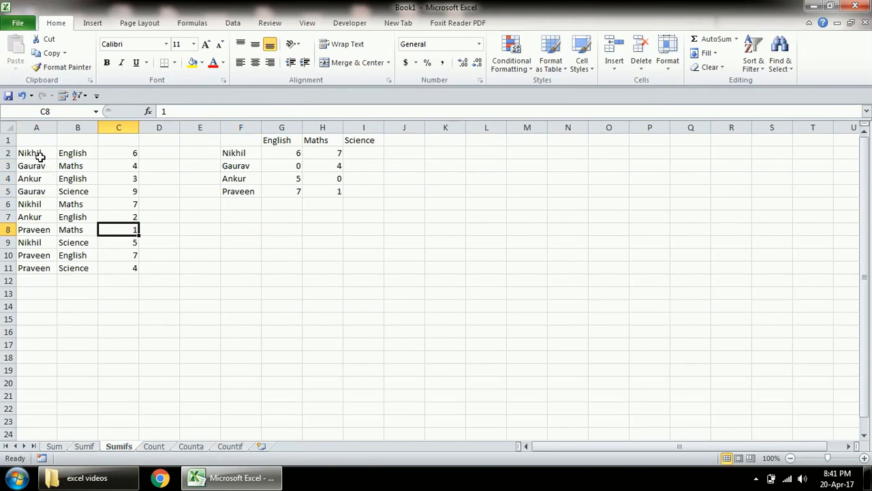
pyautogui.moveTo(36, 156); pyautogui.dragTo(43, 270)
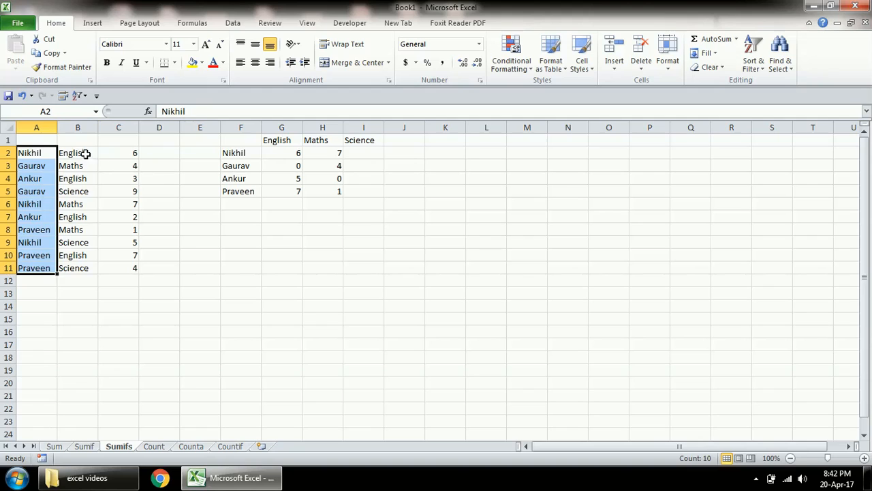
pyautogui.moveTo(82, 152); pyautogui.dragTo(87, 268)
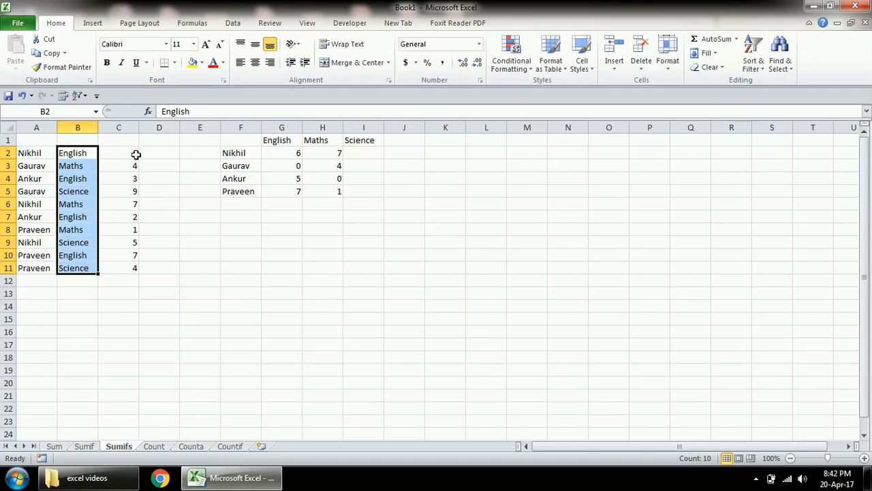
# - Clear the existing totals from the English and Maths columns in G2:H5
pyautogui.moveTo(269, 152); pyautogui.dragTo(340, 192)
pyautogui.press('Delete')
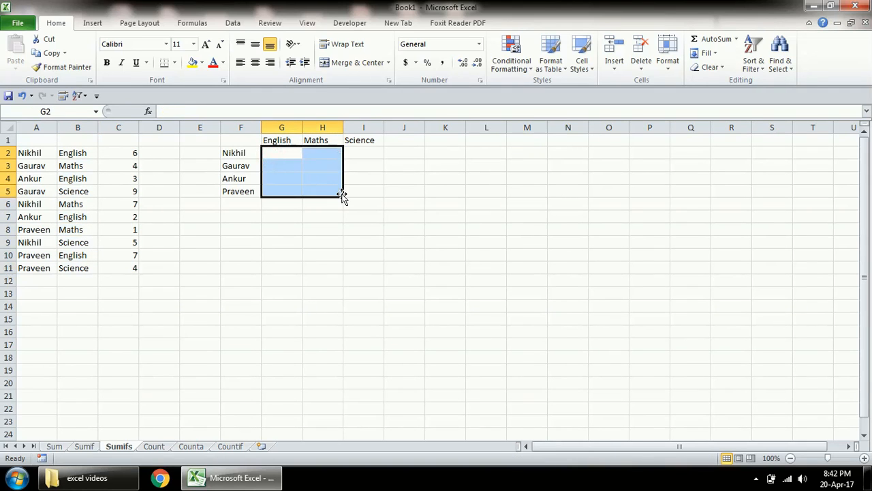
# - Relate the first name in F2 and its English total cell G2 to the name and subject columns A and B
pyautogui.click(250, 152)
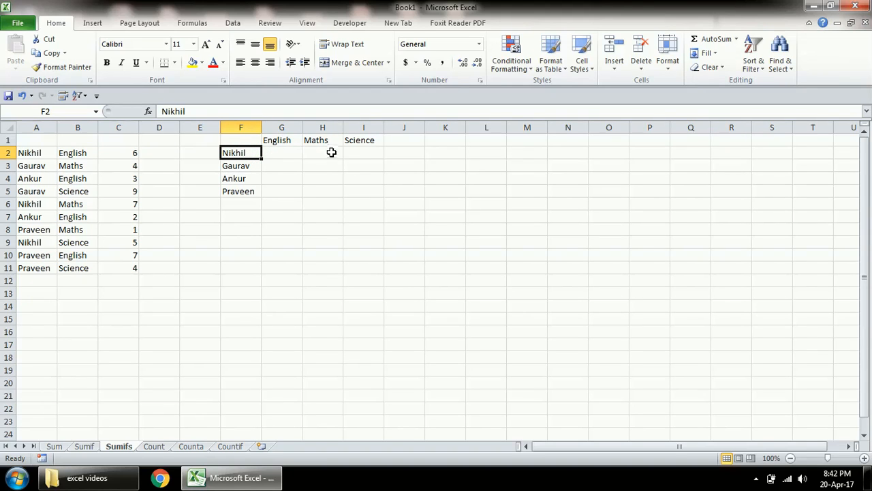
pyautogui.click(291, 153)
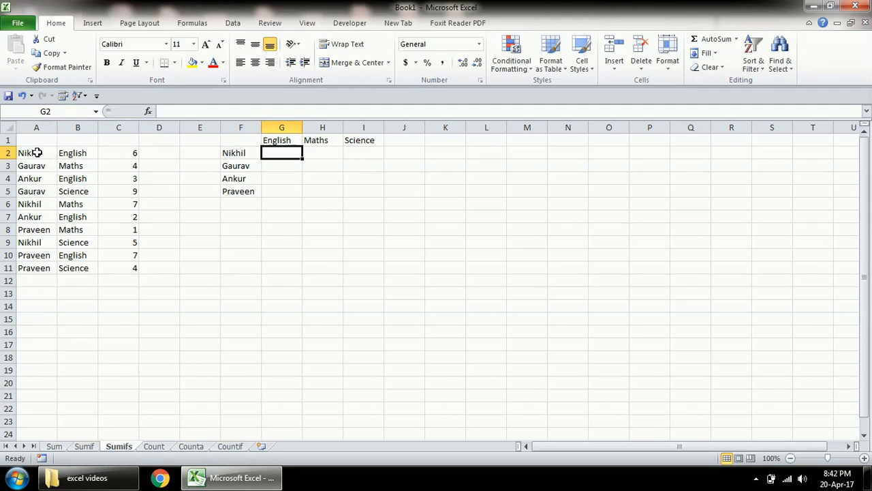
pyautogui.moveTo(37, 154); pyautogui.dragTo(30, 268)
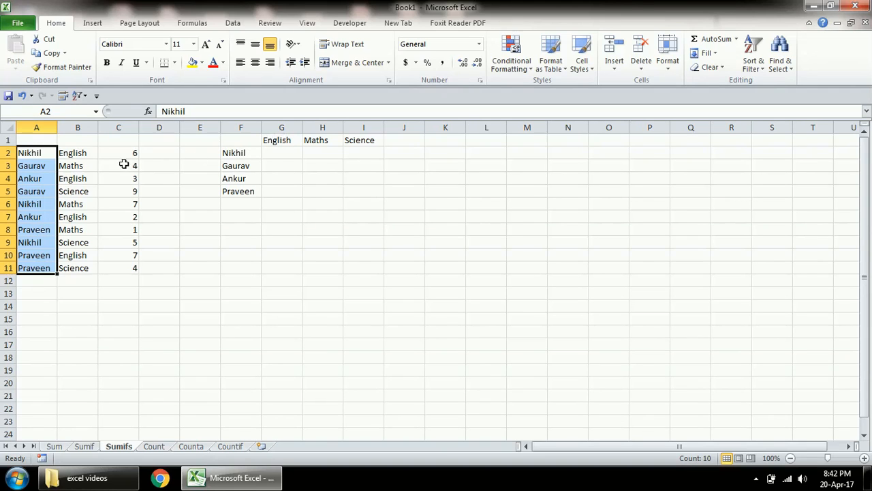
pyautogui.moveTo(84, 158); pyautogui.dragTo(80, 254)
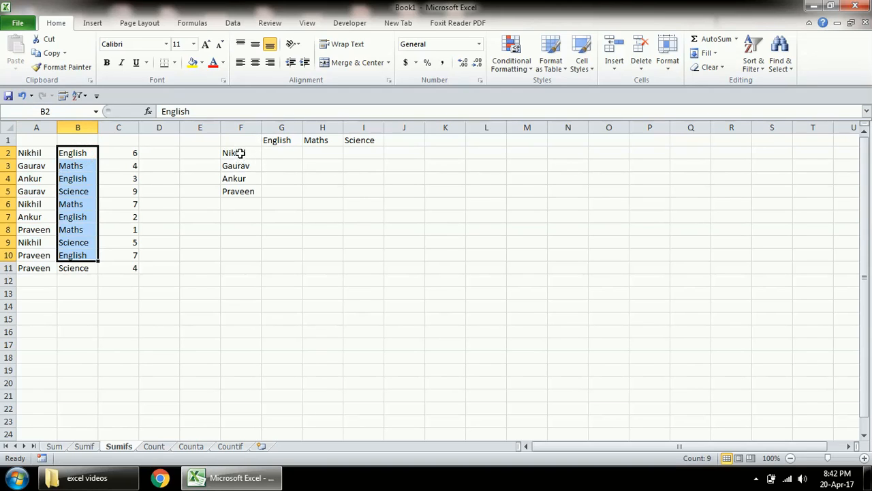
# - Start a SUMIFS formula in G2 with the absolute sum range $C$2:$C$11, dismissing the Windows color scheme prompt
pyautogui.click(280, 151)
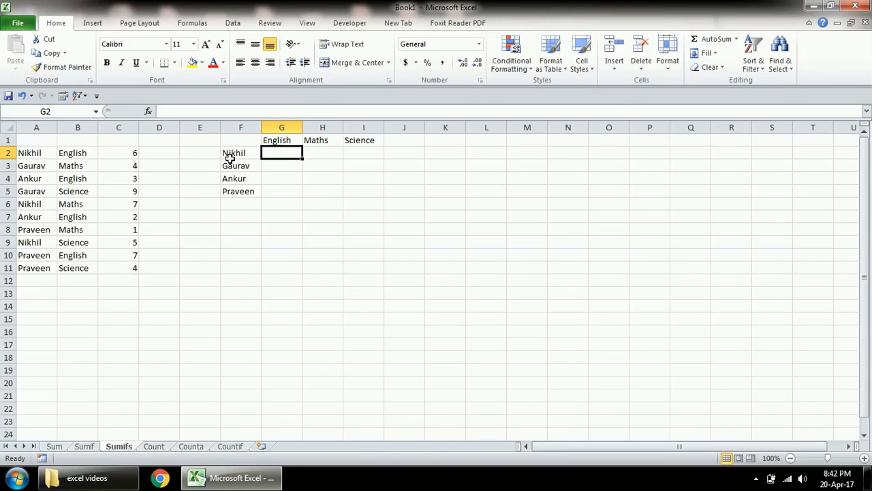
pyautogui.write('=sumif')
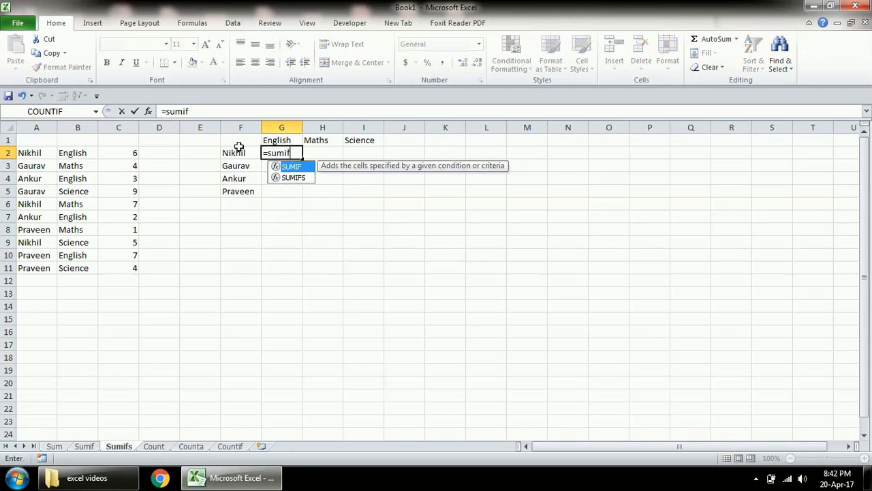
pyautogui.press('Down')
pyautogui.press('Tab')
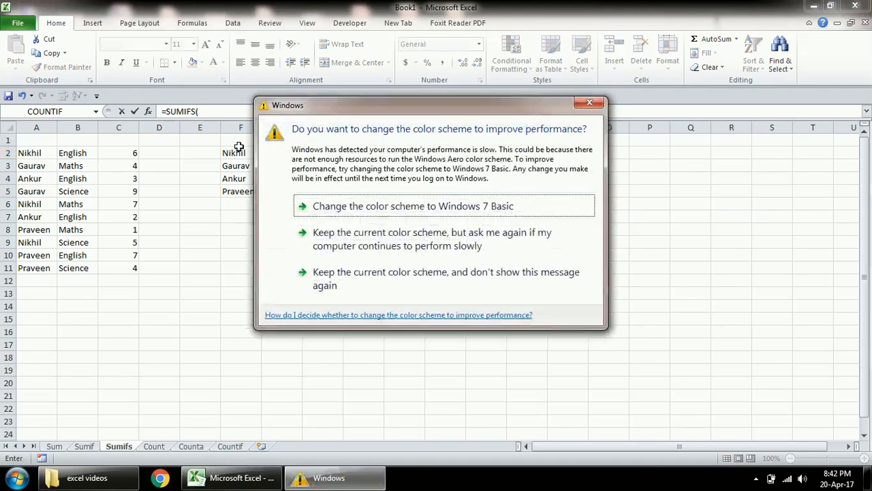
pyautogui.click(590, 108)
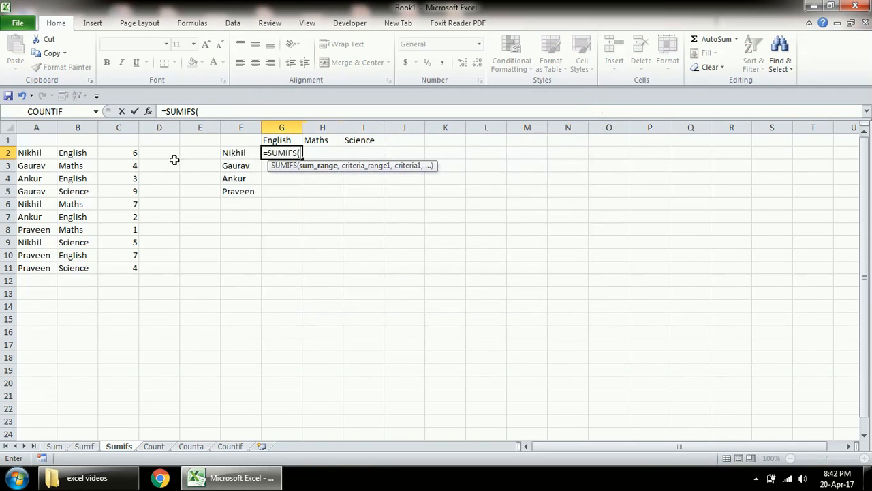
pyautogui.click(129, 157)
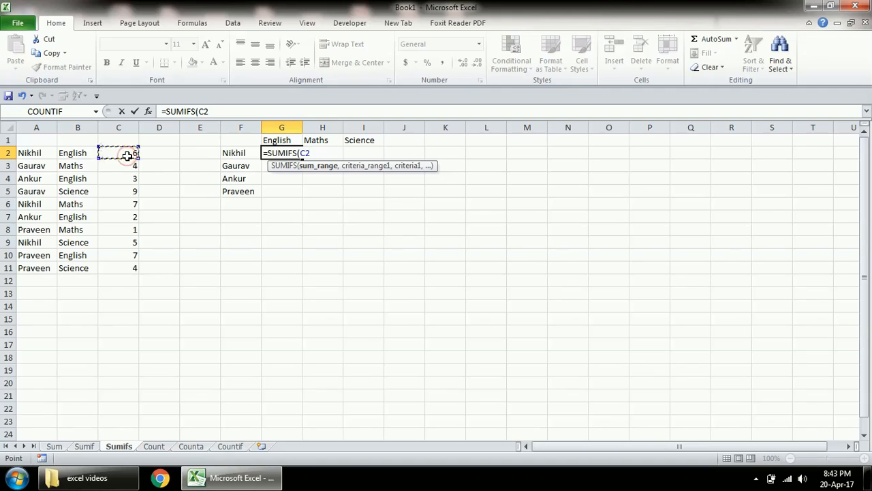
pyautogui.hotkey('ctrl', 'shift', 'Down')
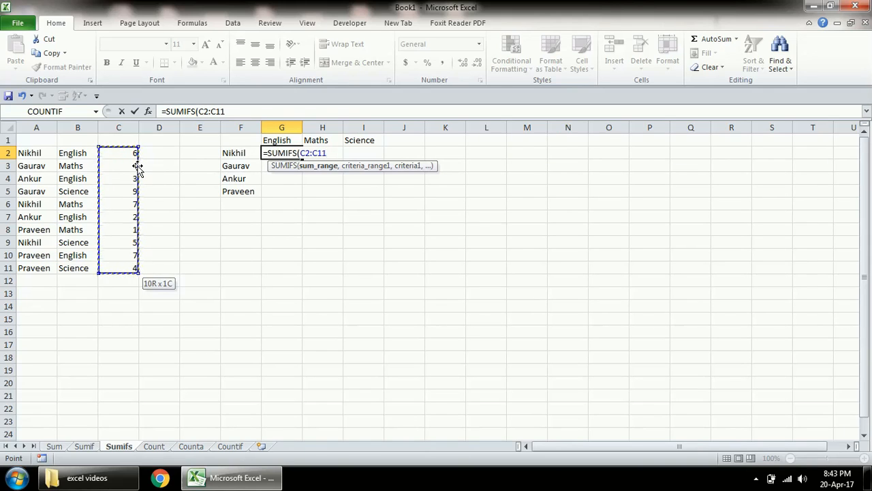
pyautogui.press('F4')
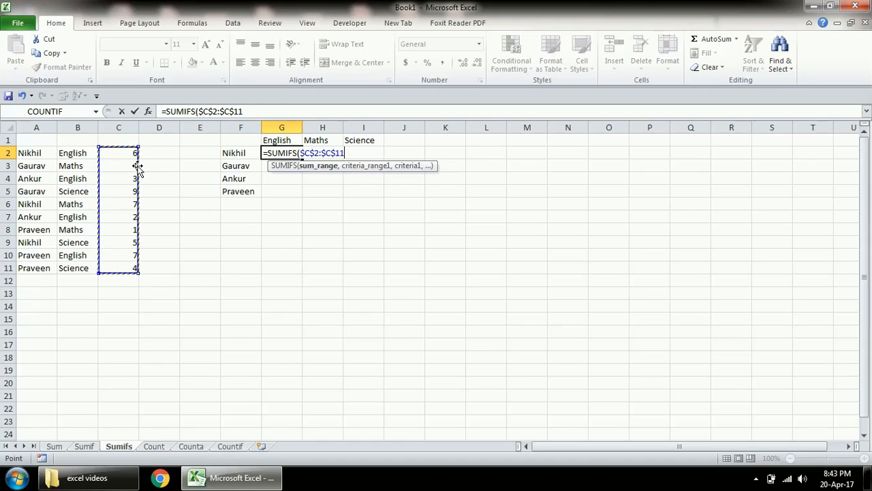
pyautogui.write(',')
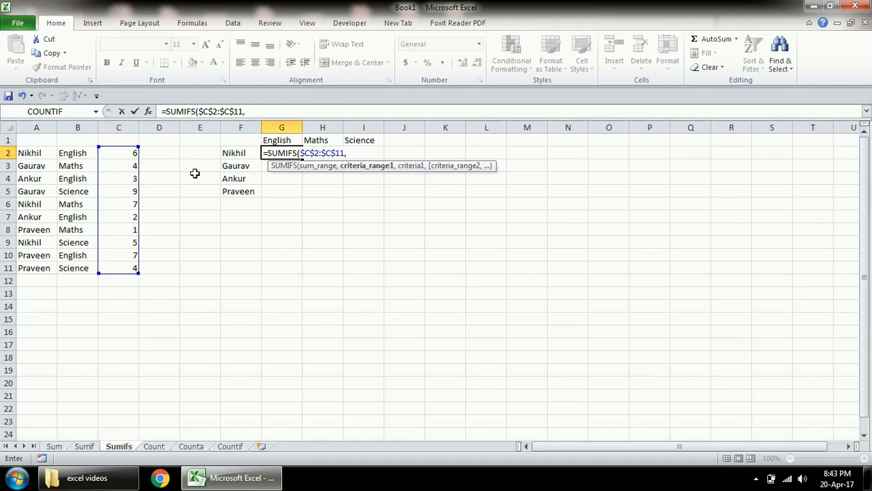
# - Add the absolute range $A$2:$A$11 as the first criteria range of the SUMIFS formula in G2
pyautogui.click(29, 154)
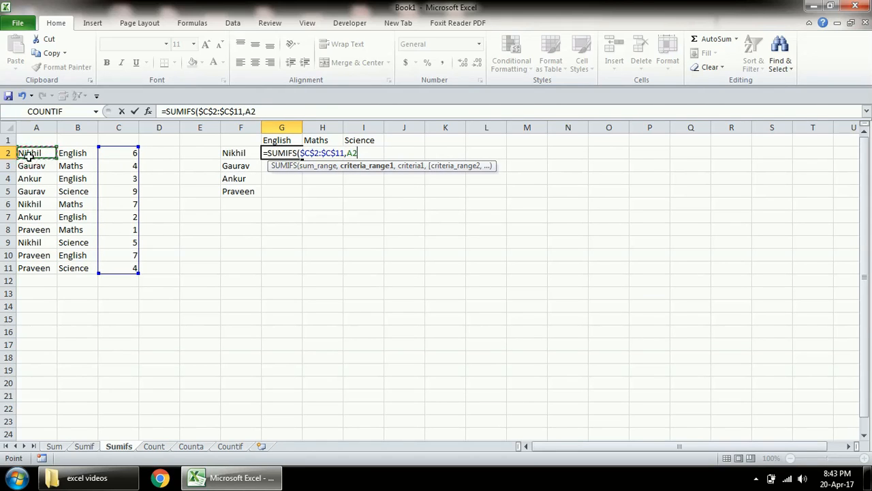
pyautogui.hotkey('ctrl', 'shift', 'Down')
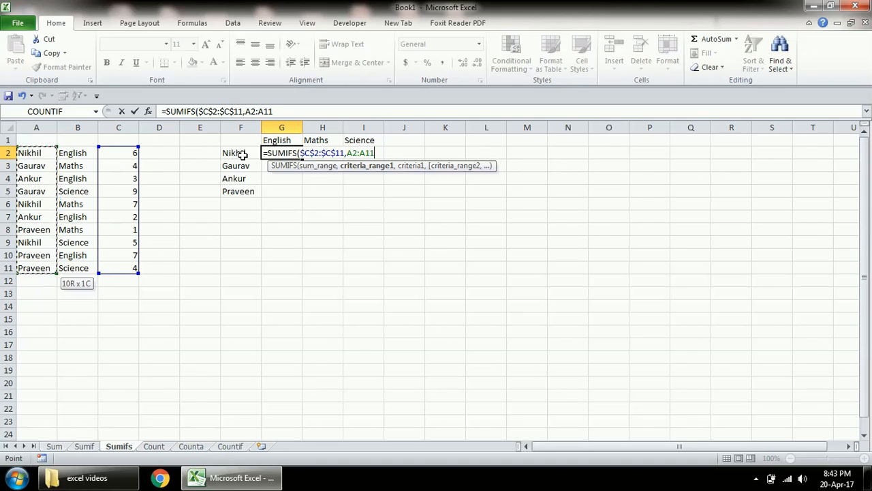
pyautogui.press('F4')
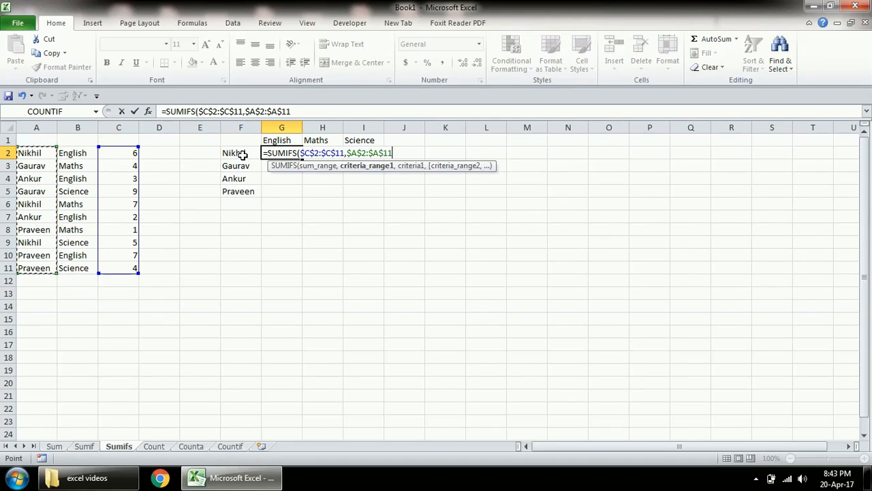
pyautogui.write(',')
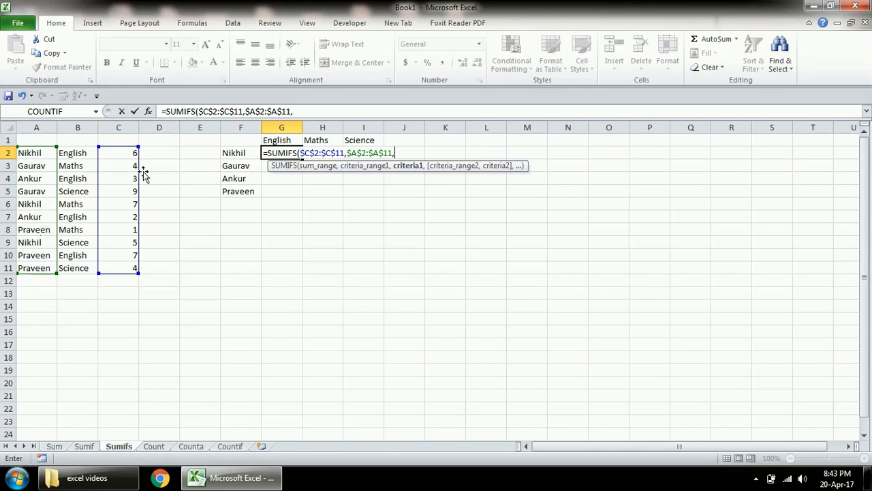
# - Add F2 as the first criterion and the absolute range $B$2:$B$11 as the second criteria range in G2's SUMIFS formula
pyautogui.click(244, 154)
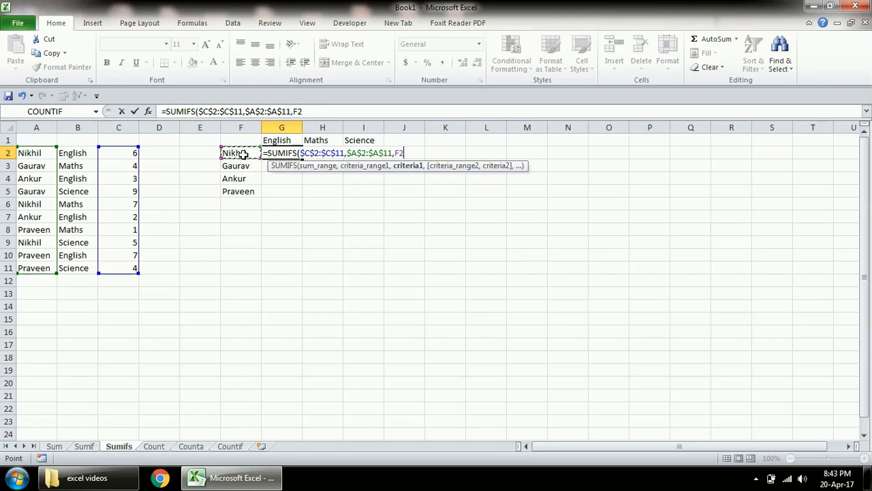
pyautogui.write(',')
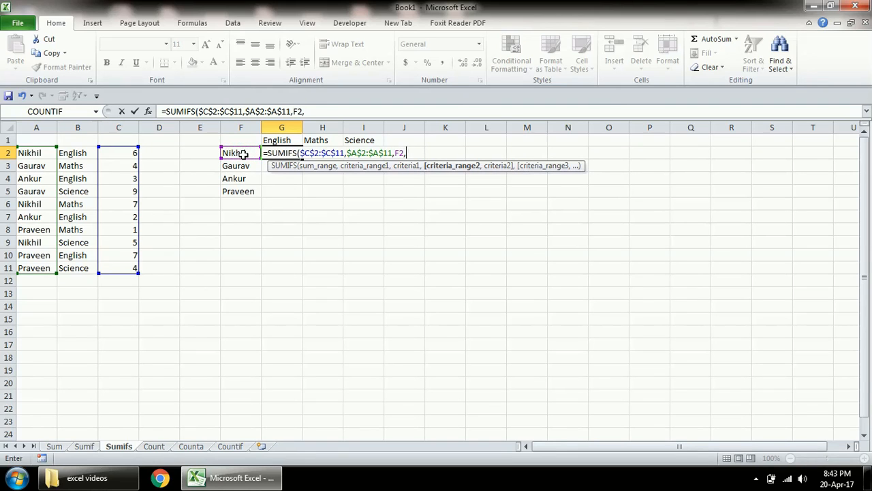
pyautogui.click(75, 153)
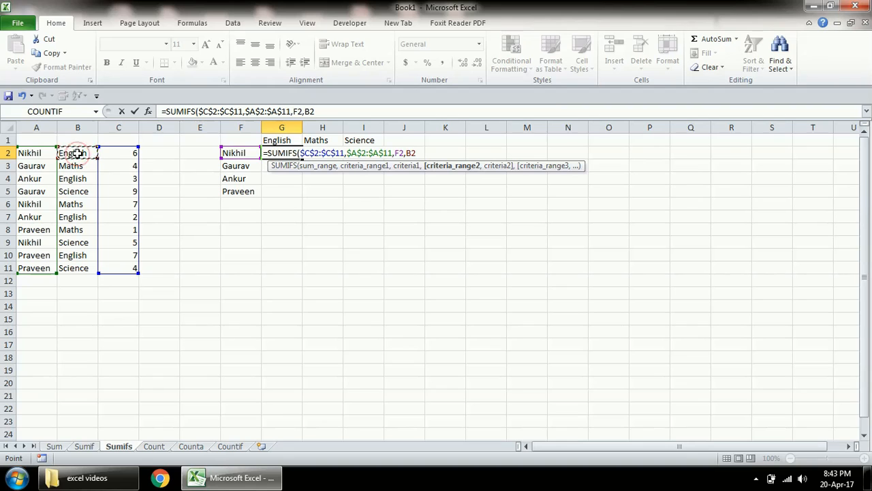
pyautogui.hotkey('ctrl', 'shift', 'Down')
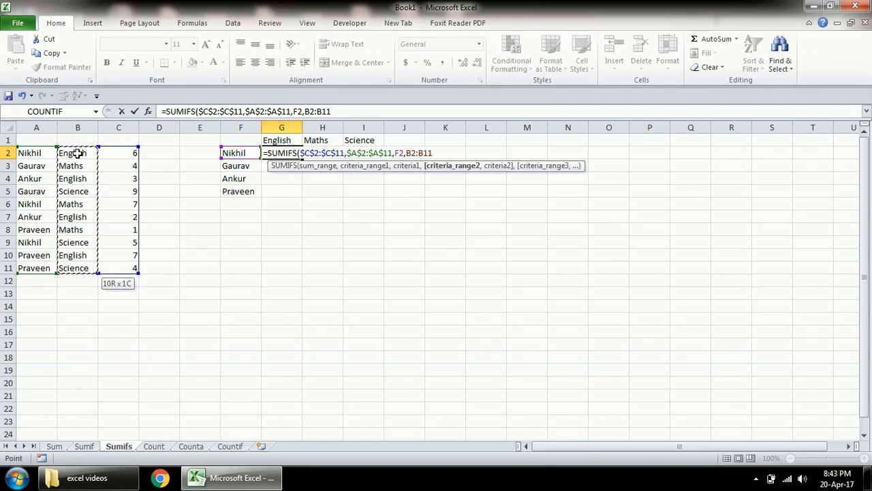
pyautogui.press('F4')
pyautogui.write(',')
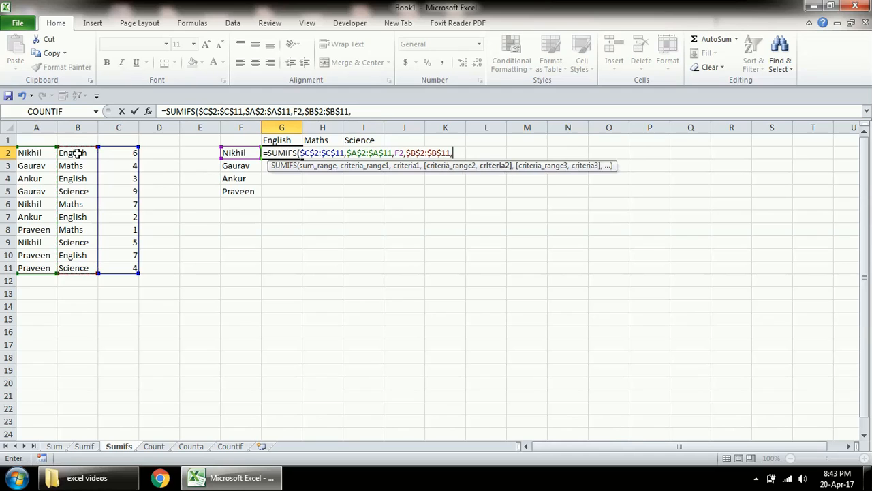
# - Complete the SUMIFS formula in G2 with the absolute English header cell $G$1 as the second criterion
pyautogui.click(288, 141)
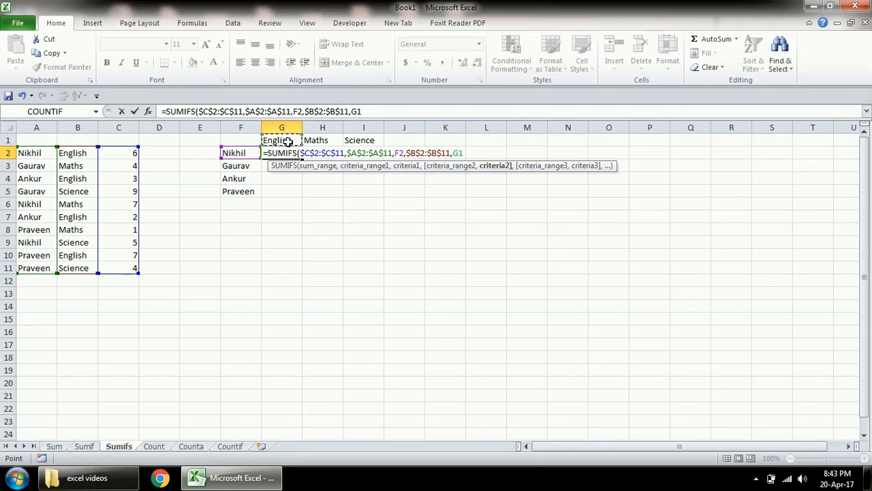
pyautogui.press('F4')
pyautogui.write(')')
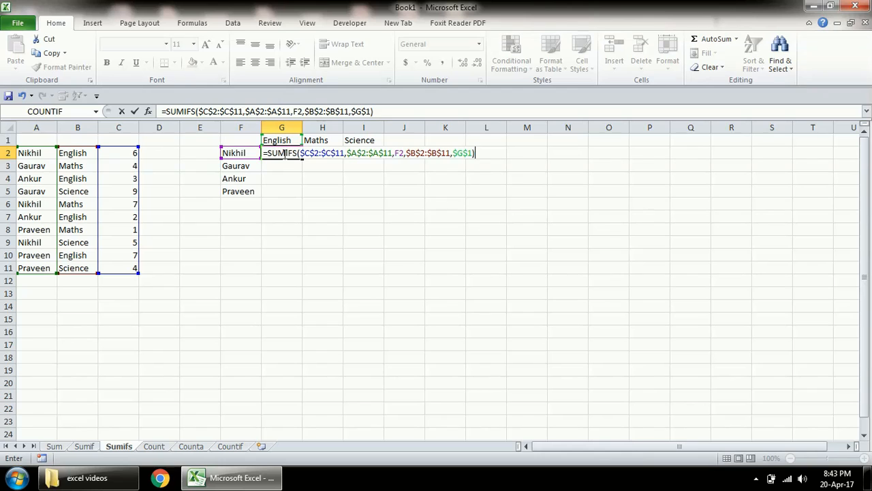
pyautogui.press('Return')
# - Copy the English SUMIFS formula from G2 into G3:G5 for the remaining names
pyautogui.click(284, 154)
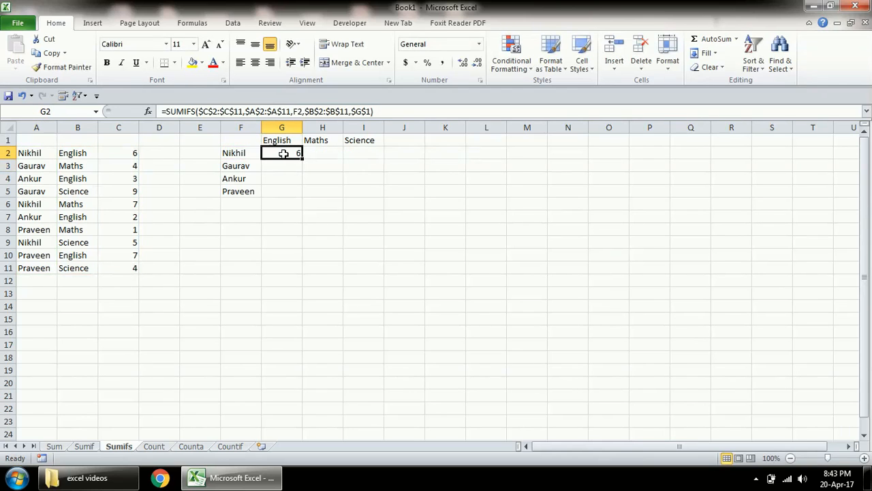
pyautogui.hotkey('ctrl', 'c')
pyautogui.press('Down')
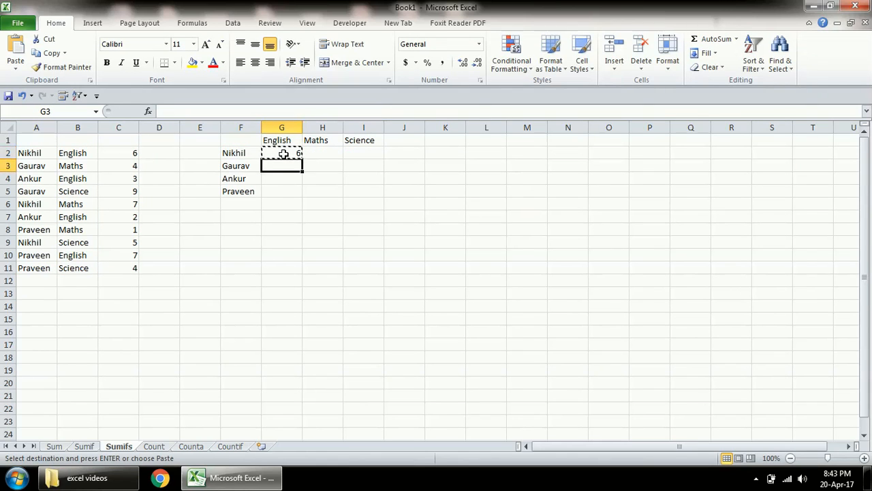
pyautogui.hotkey('shift', 'Down')
pyautogui.hotkey('shift', 'Down')
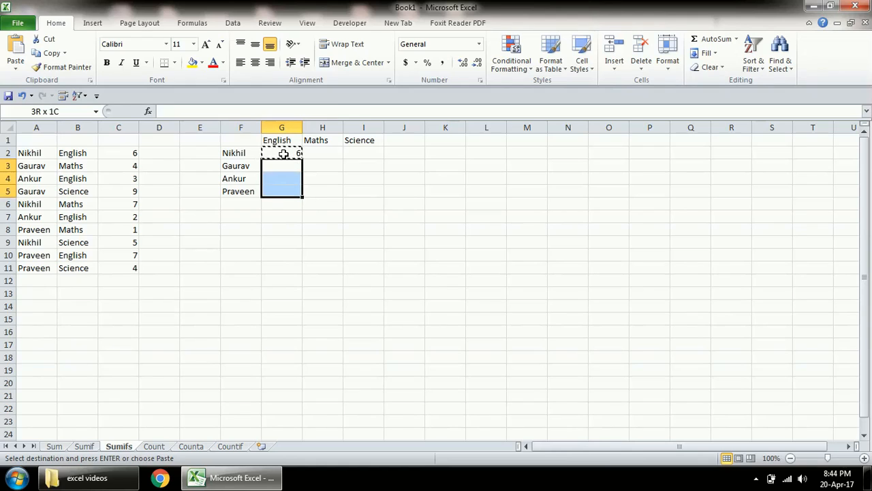
pyautogui.hotkey('ctrl', 'v')
pyautogui.press('Escape')
pyautogui.press('Down')
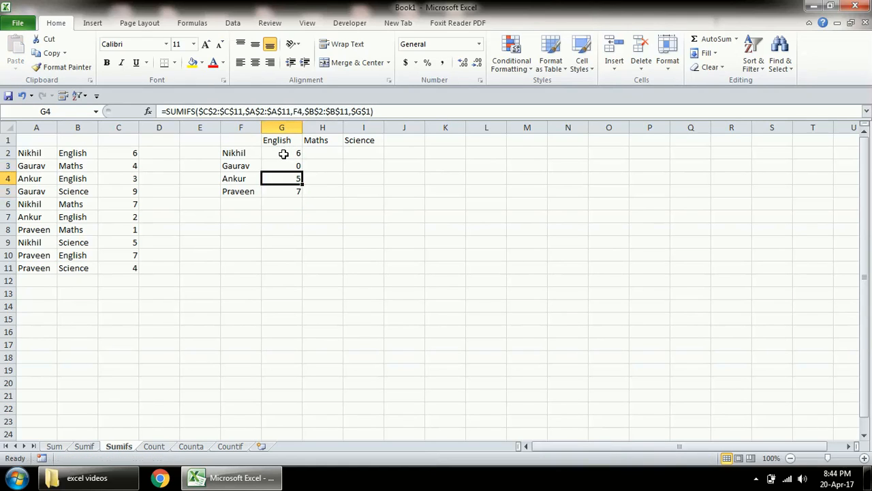
pyautogui.press('Up')
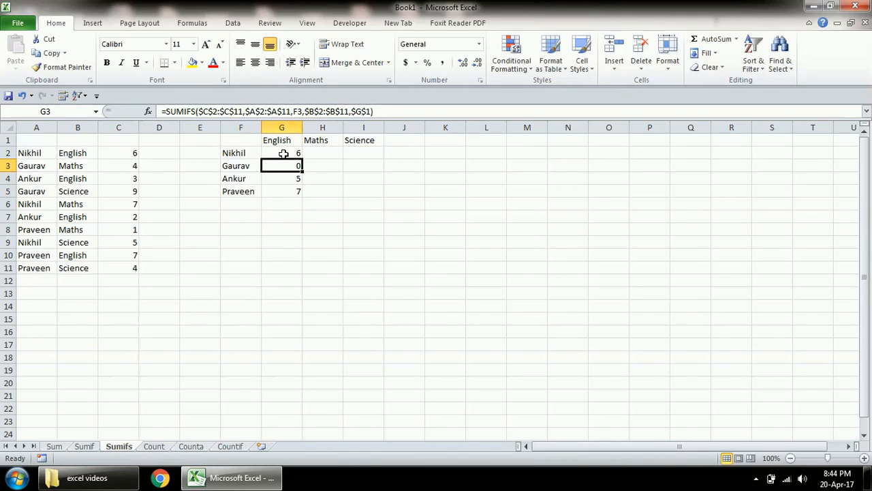
# - Start a SUMIFS formula in the Maths cell H2 with the absolute sum range $C$2:$C$11
pyautogui.press('Up')
pyautogui.press('Right')
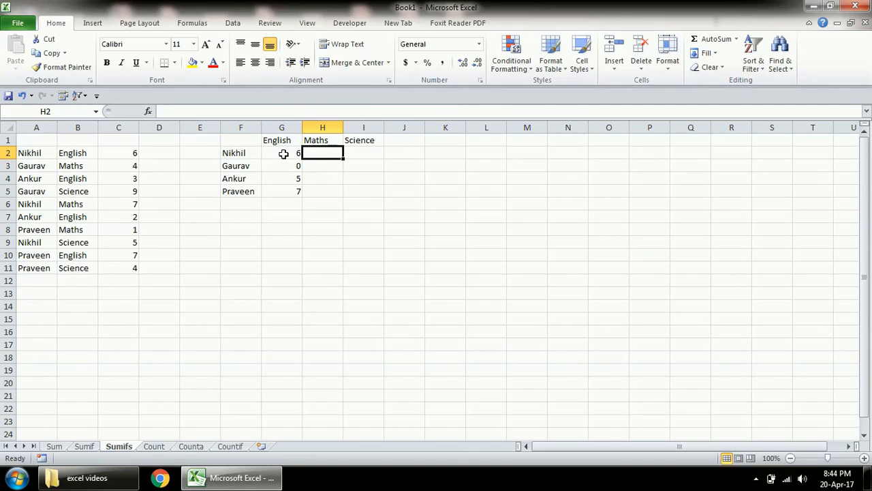
pyautogui.write('=sumifs')
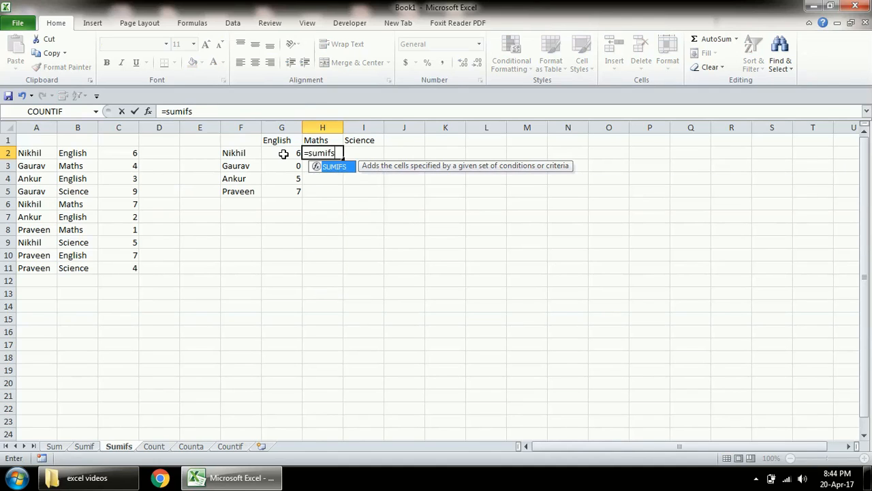
pyautogui.press('Tab')
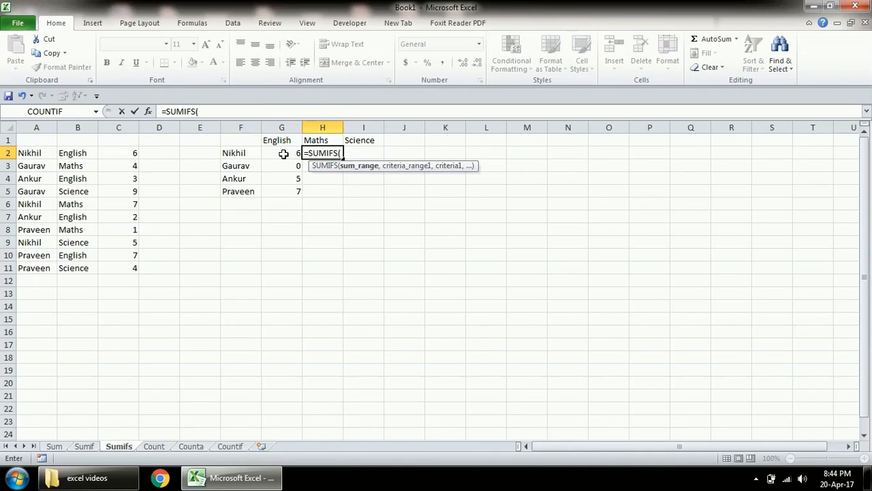
pyautogui.press('Left')
pyautogui.press('Left')
pyautogui.press('Left')
pyautogui.press('Left')
pyautogui.press('Left')
pyautogui.press('Left')
pyautogui.press('Left')
pyautogui.press('Right')
pyautogui.press('Right')
pyautogui.hotkey('ctrl', 'shift', 'Down')
pyautogui.press('F4')
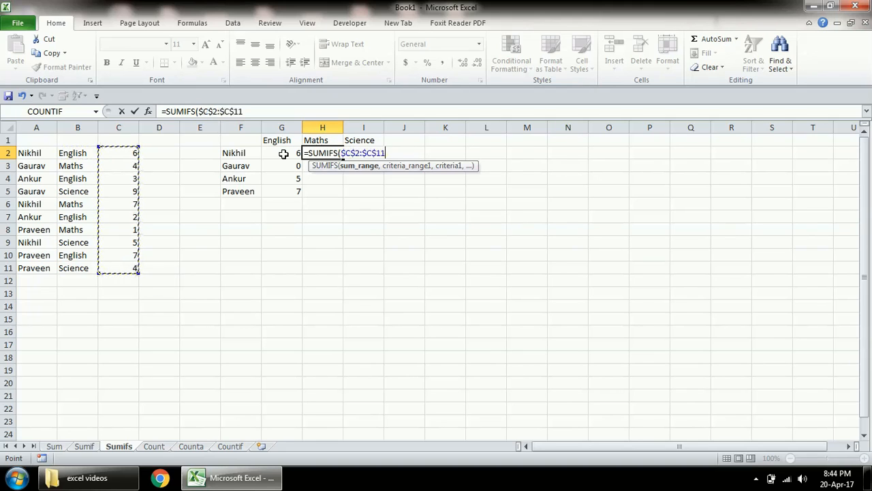
pyautogui.write(',')
# - Add the absolute name range $A$2:$A$11 with F2 as its criterion to the SUMIFS formula in H2
pyautogui.click(31, 154)
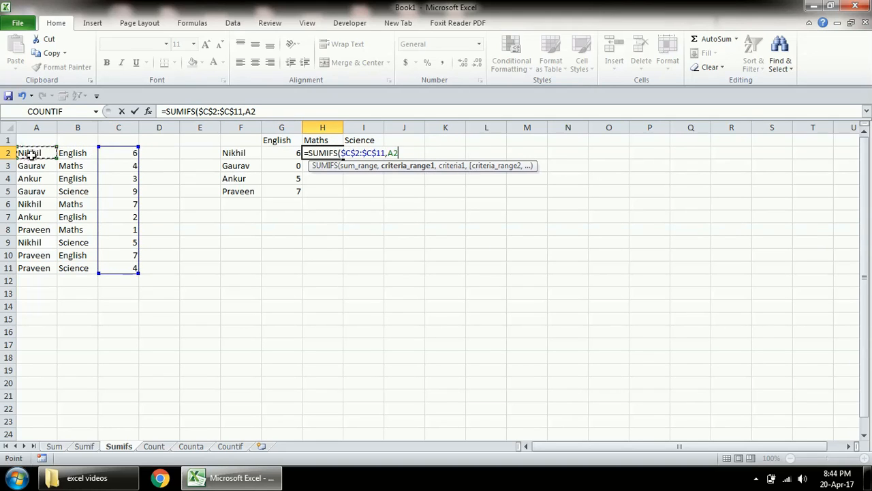
pyautogui.hotkey('ctrl', 'shift', 'Down')
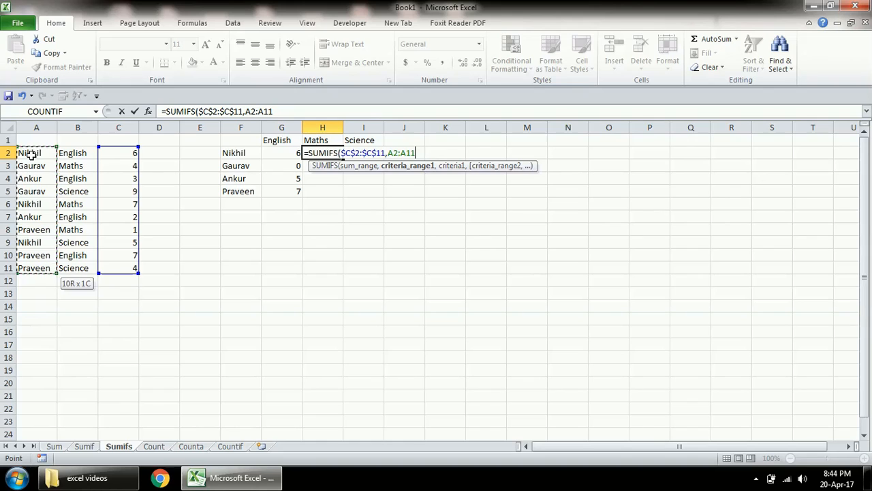
pyautogui.press('F4')
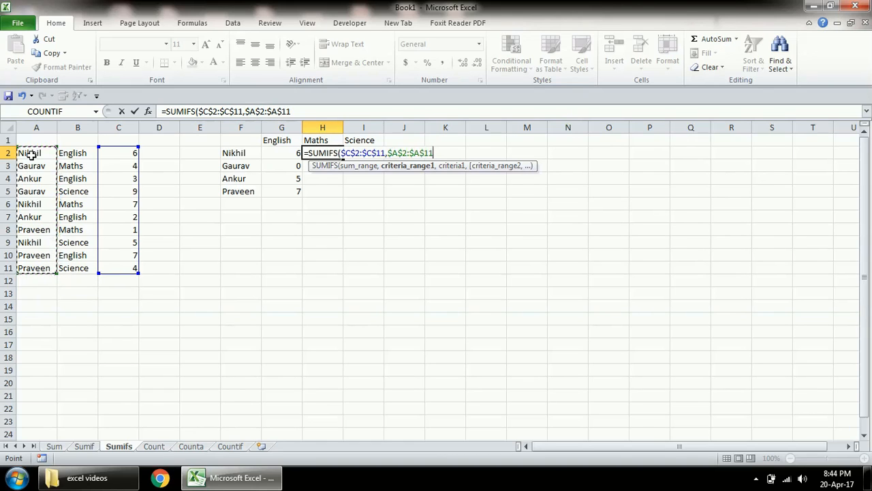
pyautogui.write(',')
pyautogui.press('Left')
pyautogui.press('Left')
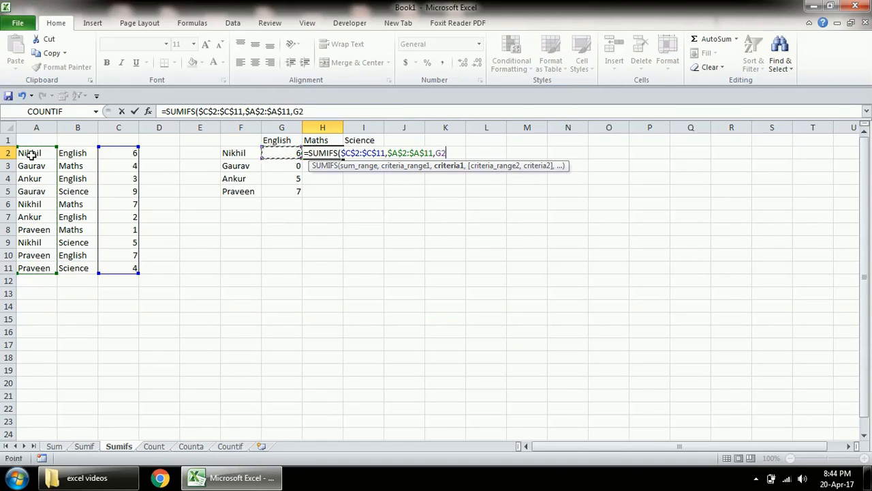
pyautogui.write(',')
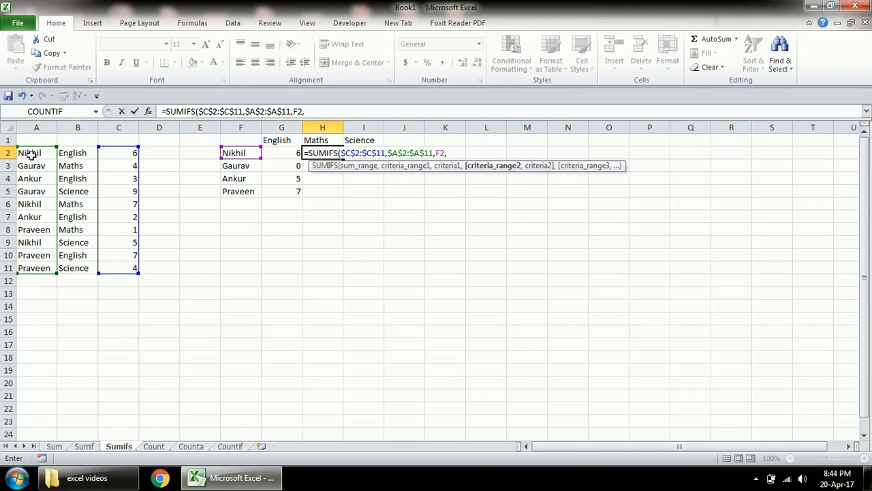
# - Add the absolute subject range $B$2:$B$11 as the second criteria range of the SUMIFS formula in H2
pyautogui.press('Left')
pyautogui.press('Left')
pyautogui.press('Left')
pyautogui.press('Left')
pyautogui.press('Left')
pyautogui.press('Left')
pyautogui.hotkey('ctrl', 'shift', 'Down')
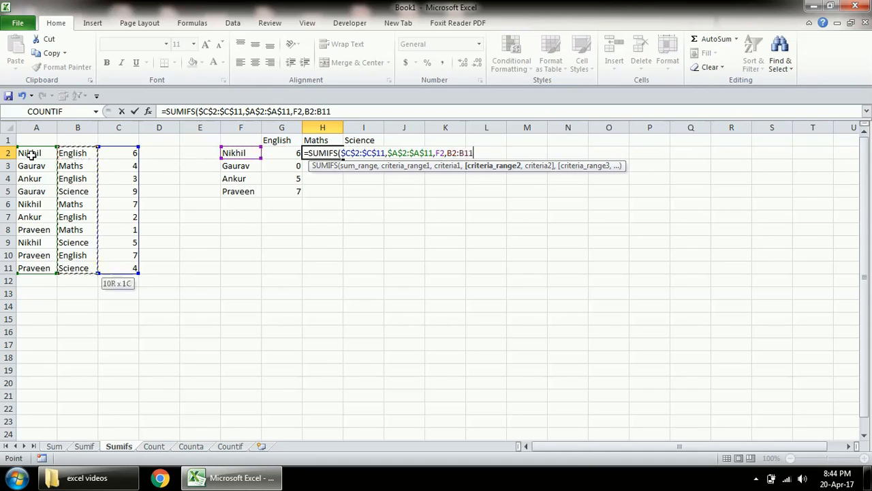
pyautogui.press('F4')
pyautogui.write(',')
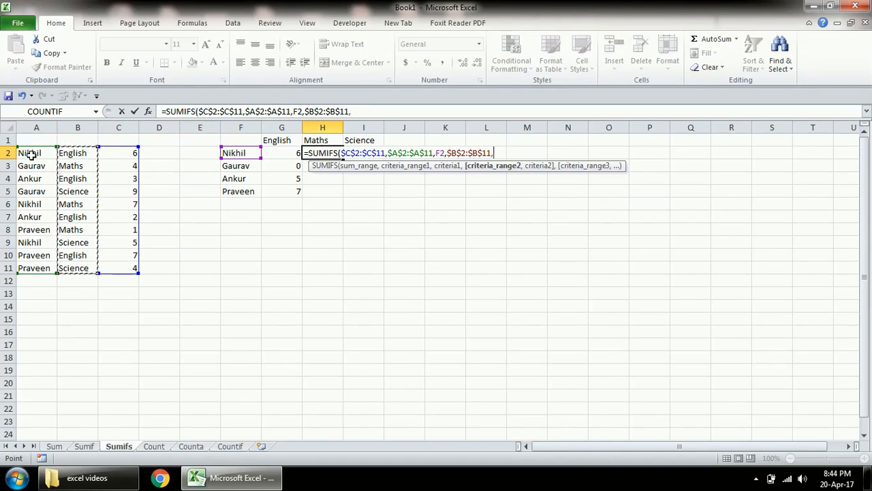
# - Complete the SUMIFS formula in H2 with the absolute Maths header cell $H$1 as the second criterion
pyautogui.press('Up')
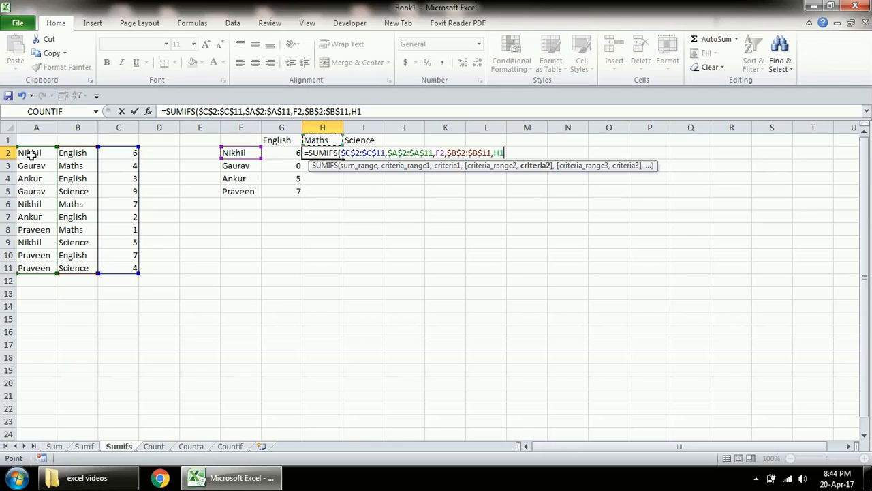
pyautogui.press('F4')
pyautogui.write(')')
pyautogui.press('Return')
# - Copy the Maths SUMIFS formula from H2 into H3:H5
pyautogui.press('Up')
pyautogui.hotkey('ctrl', 'c')
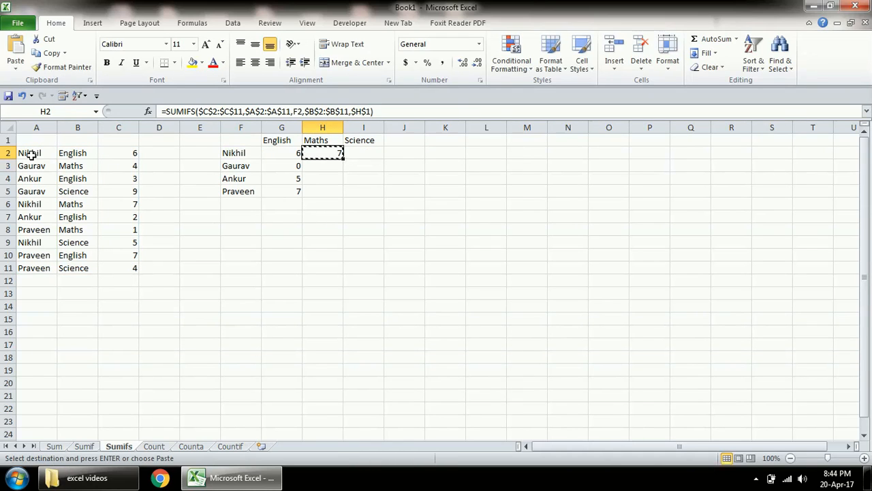
pyautogui.press('Down')
pyautogui.hotkey('shift', 'Down')
pyautogui.hotkey('shift', 'Down')
pyautogui.hotkey('ctrl', 'v')
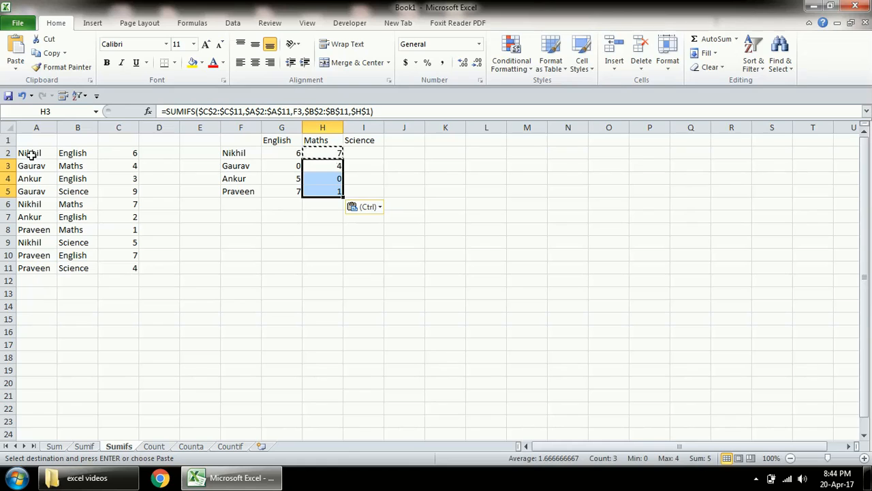
# - Start a SUMIFS formula in the Science cell I2 with the absolute sum range $C$2:$C$11
pyautogui.press('Up')
pyautogui.press('Right')
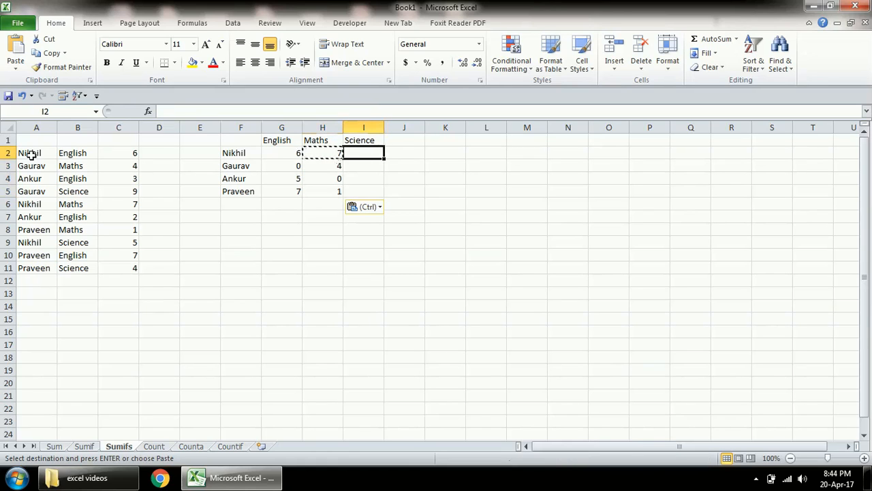
pyautogui.write('=sumifs')
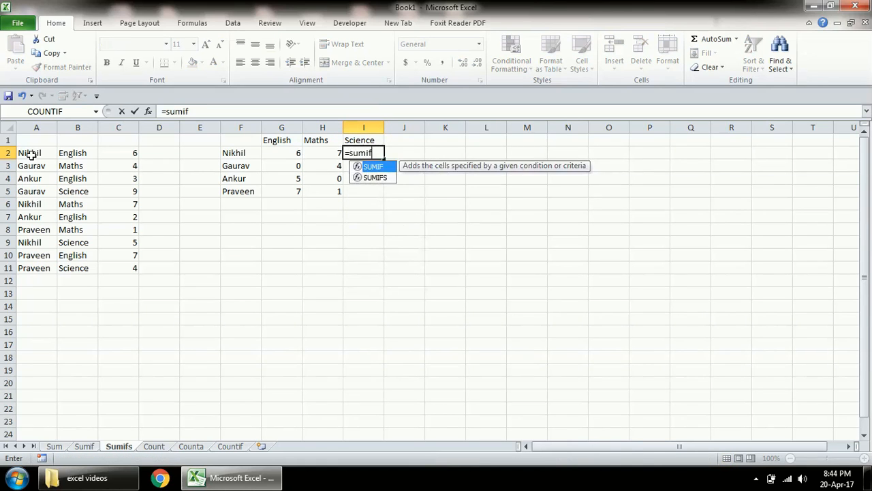
pyautogui.press('Tab')
pyautogui.press('Left')
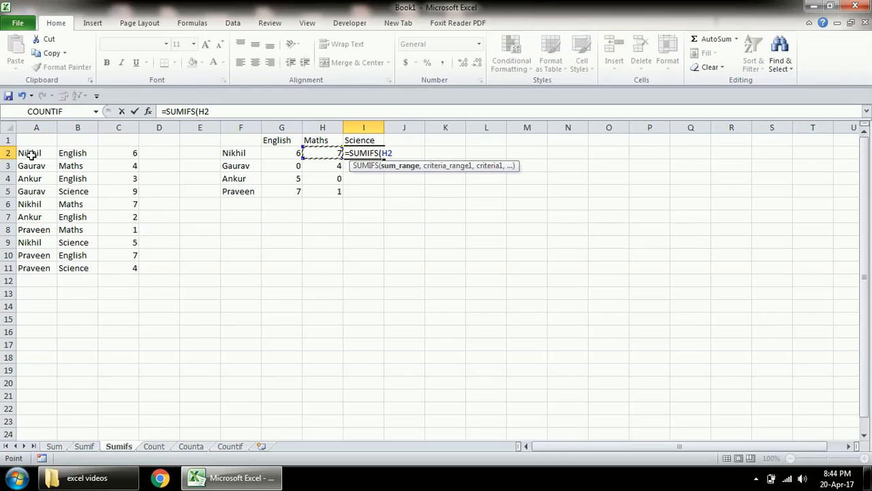
pyautogui.press('Left')
pyautogui.press('Left')
pyautogui.press('Left')
pyautogui.press('Left')
pyautogui.press('Left')
pyautogui.hotkey('ctrl', 'shift', 'Down')
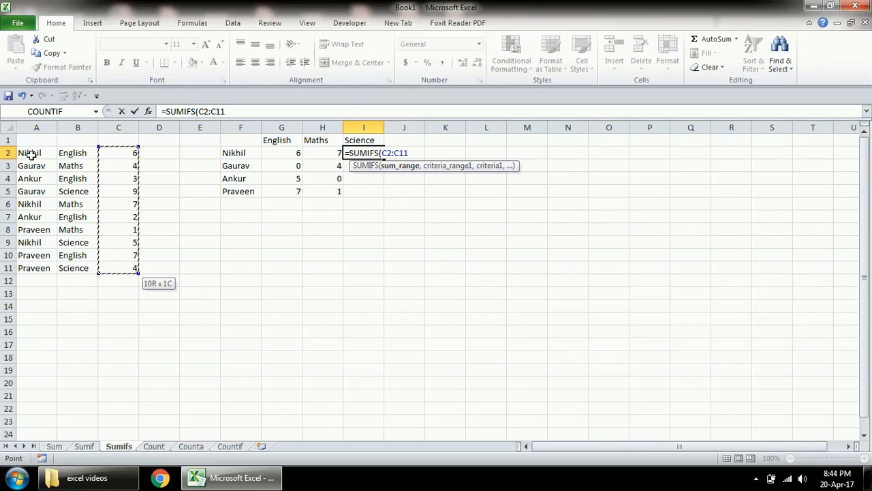
pyautogui.press('F4')
pyautogui.write(',')
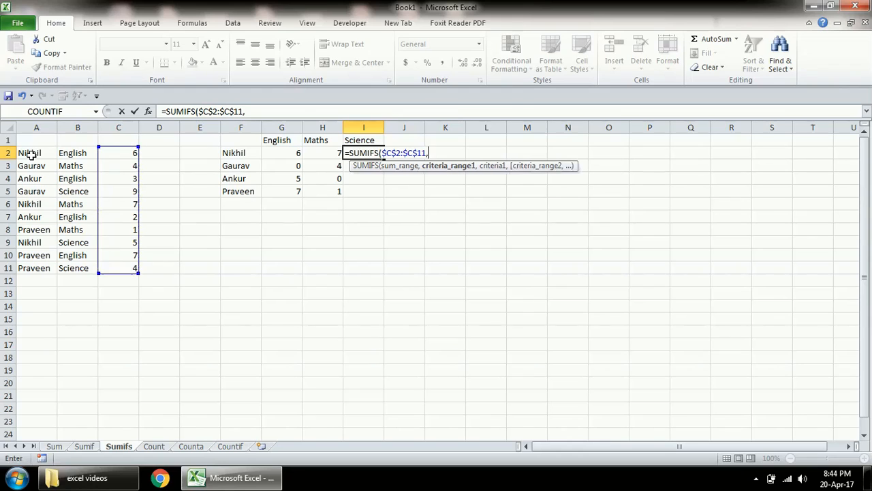
# - Add the absolute name range $A$2:$A$11 with F2 as its criterion to the SUMIFS formula in I2
pyautogui.click(32, 155)
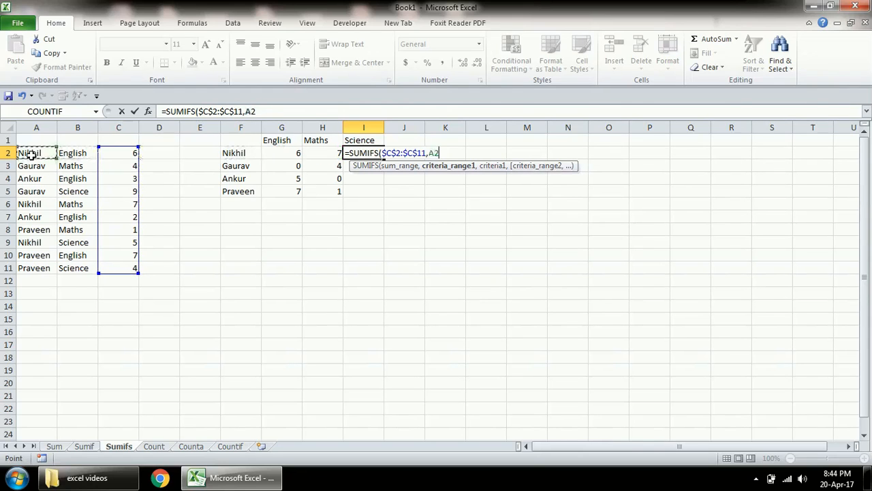
pyautogui.hotkey('ctrl', 'shift', 'Down')
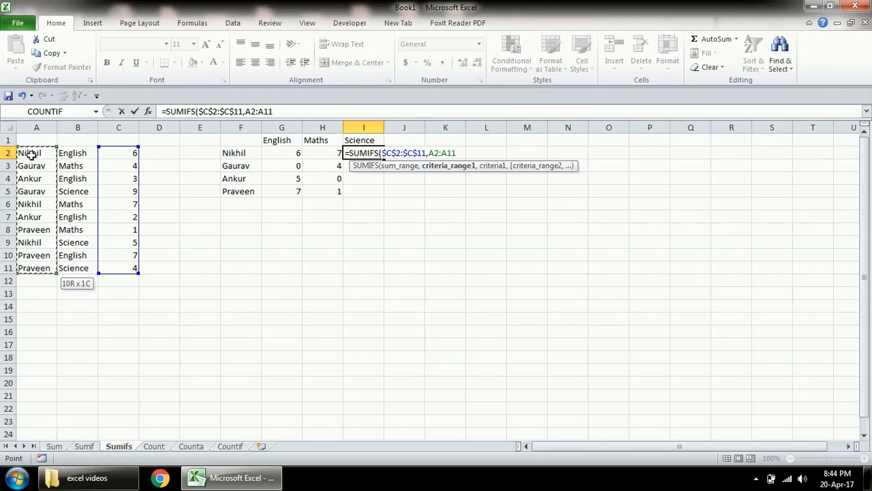
pyautogui.press('F4')
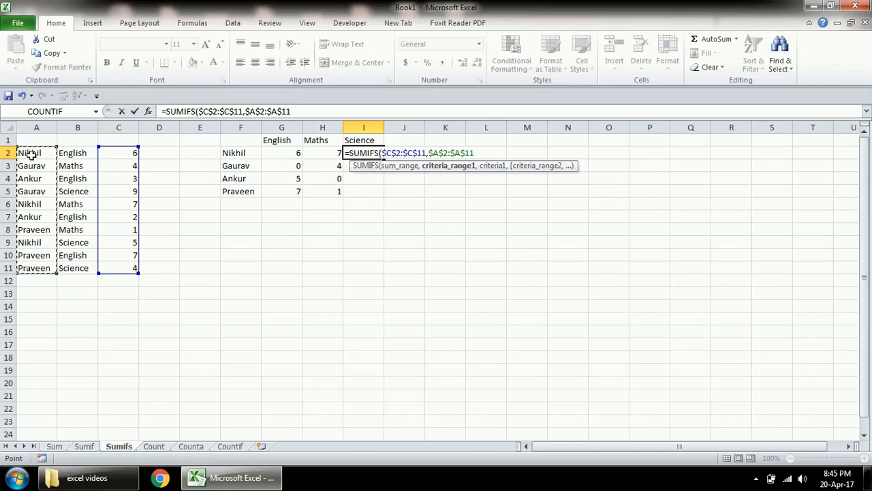
pyautogui.write(',')
pyautogui.press('Left')
pyautogui.press('Left')
pyautogui.press('Left')
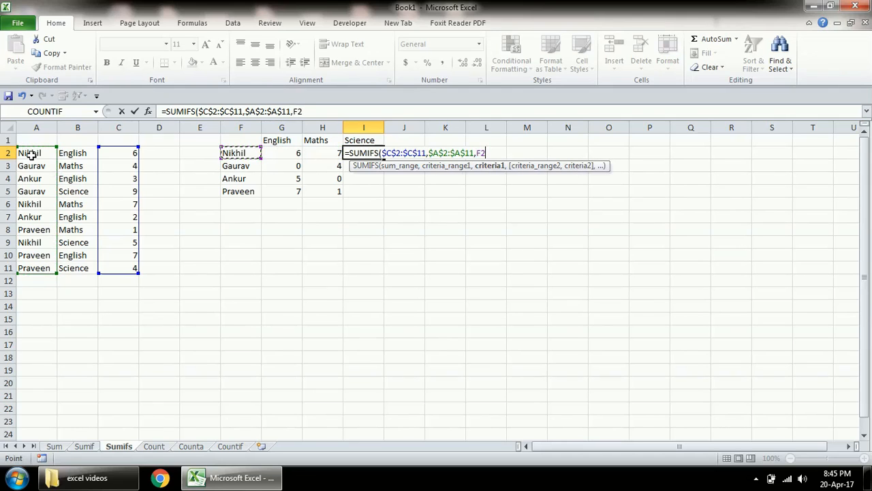
# - Add the absolute subject range $B$2:$B$11 as the second criteria range of the SUMIFS formula in I2
pyautogui.write(',')
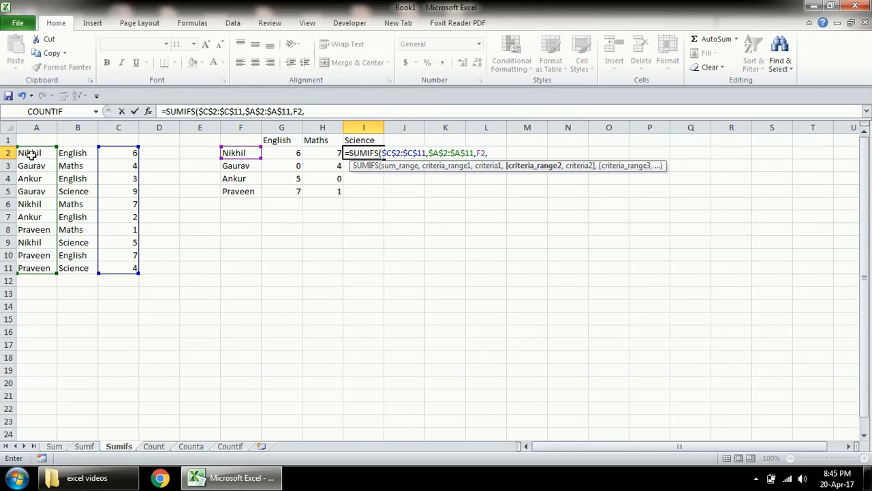
pyautogui.press('Left')
pyautogui.press('Left')
pyautogui.press('Left')
pyautogui.press('Left')
pyautogui.press('Left')
pyautogui.press('Left')
pyautogui.press('Left')
pyautogui.hotkey('ctrl', 'shift', 'Down')
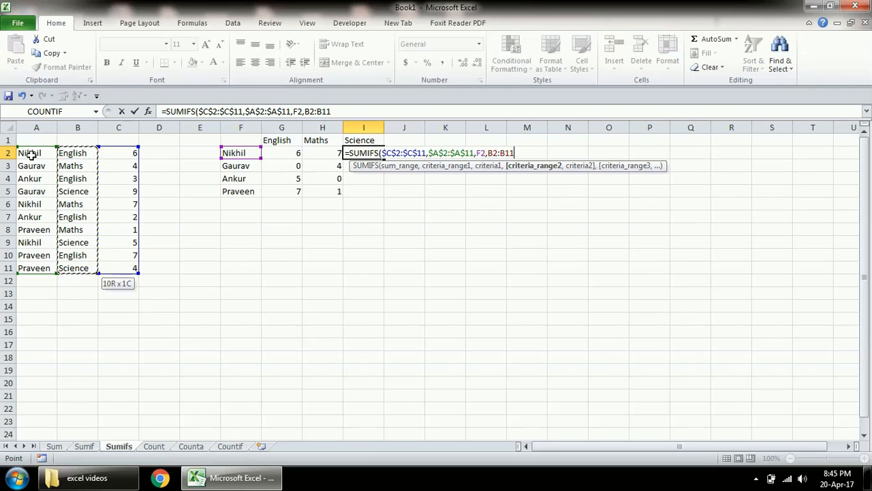
pyautogui.press('F4')
pyautogui.write(',')
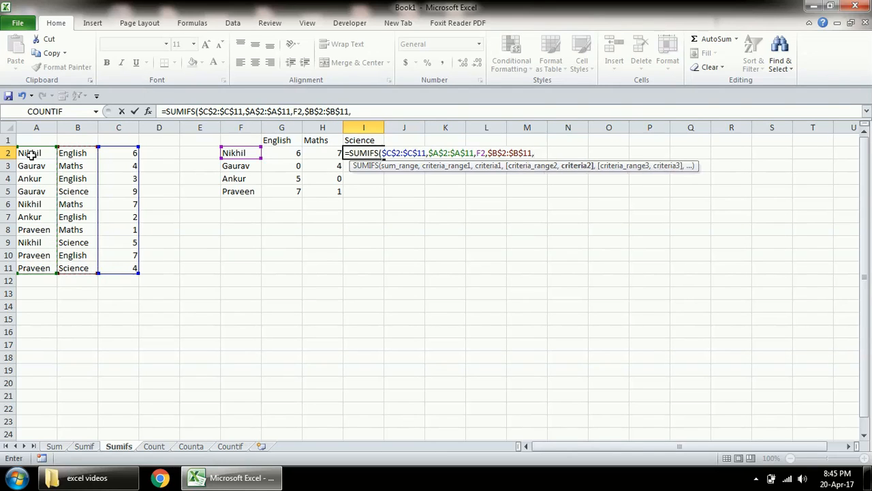
# - Complete the SUMIFS formula in I2 with the absolute Science header cell $I$1 as the second criterion
pyautogui.press('Up')
pyautogui.press('F4')
pyautogui.write(')')
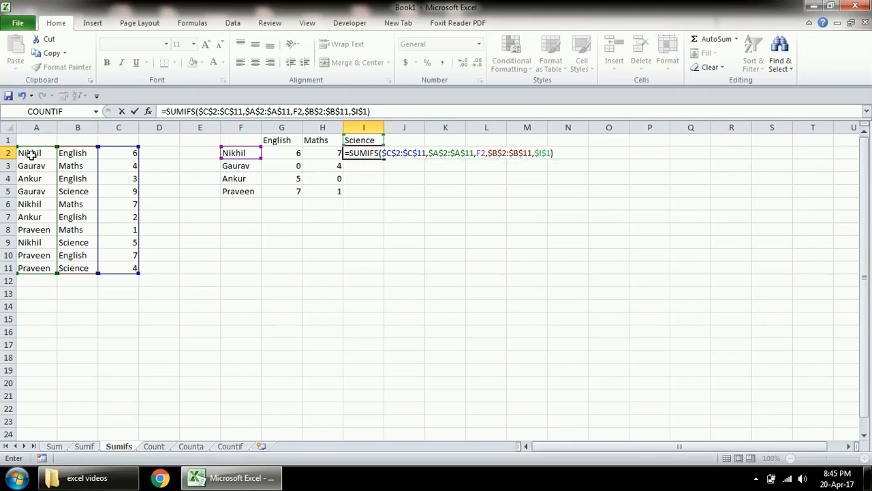
pyautogui.press('Return')
pyautogui.press('Up')
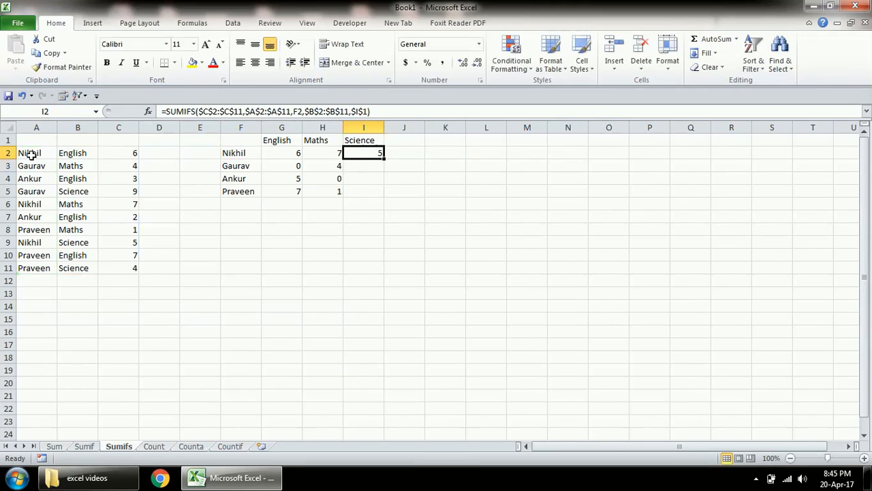
# - Copy the Science SUMIFS formula from I2 into I3:I5
pyautogui.hotkey('ctrl', 'c')
pyautogui.press('Down')
pyautogui.hotkey('shift', 'Down')
pyautogui.hotkey('shift', 'Down')
pyautogui.hotkey('ctrl', 'v')
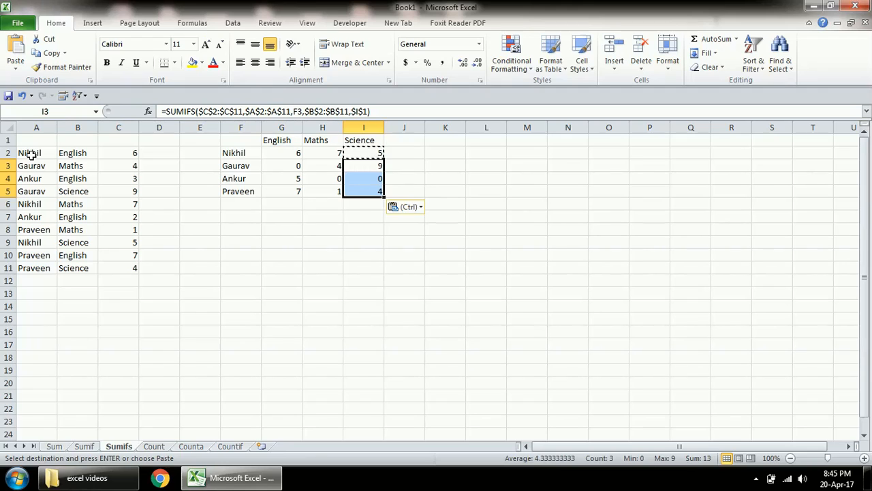
pyautogui.press('Escape')
pyautogui.press('Down')
pyautogui.press('Up')
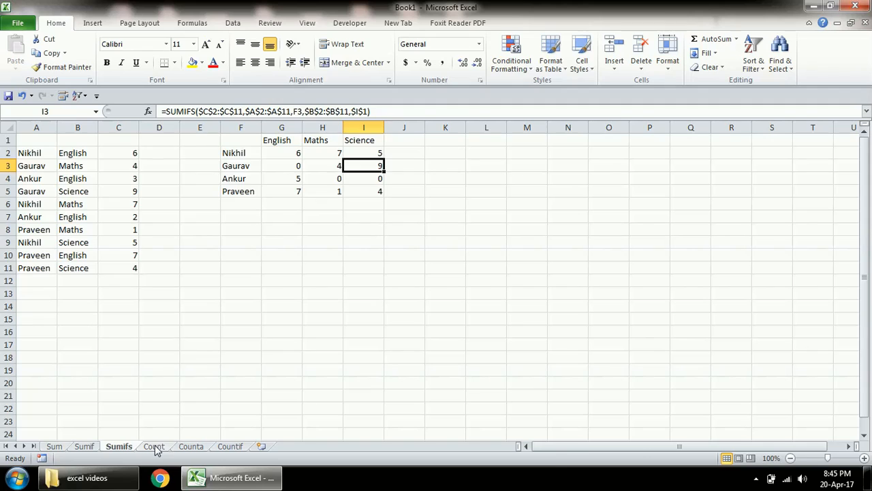
# - Switch to the Count sheet and clear the contents of the green cell C3
pyautogui.click(154, 447)
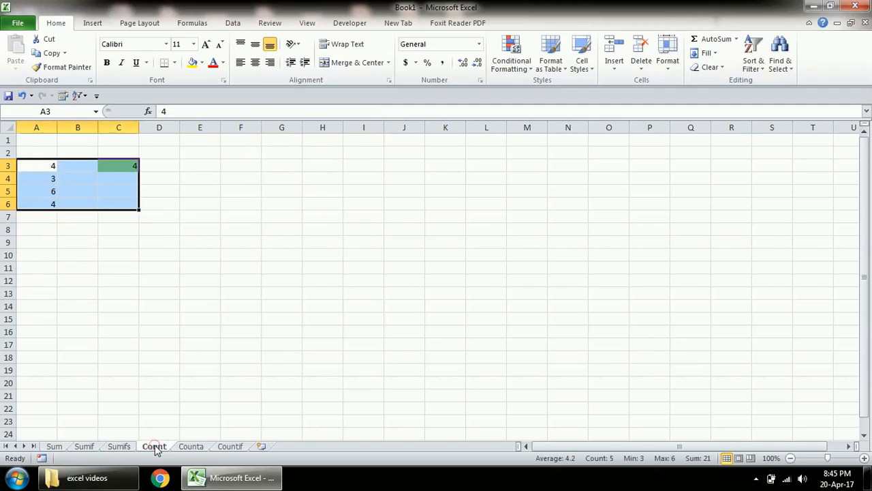
pyautogui.click(126, 165)
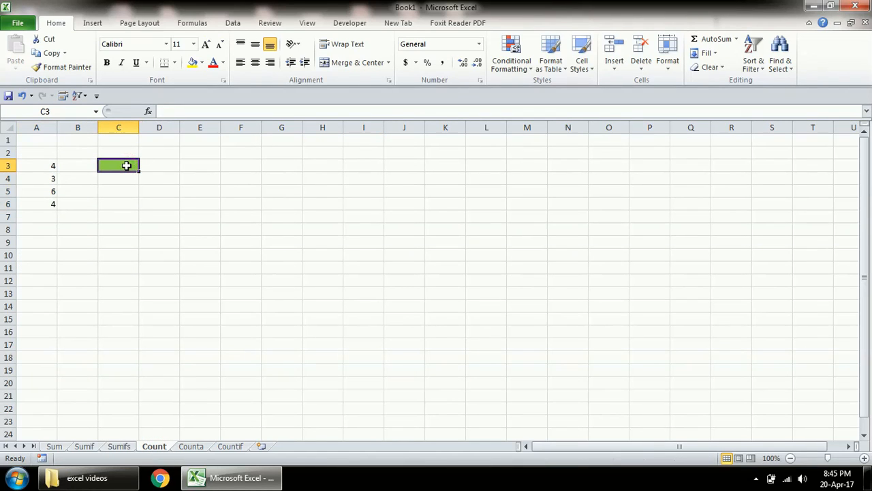
pyautogui.click(50, 169)
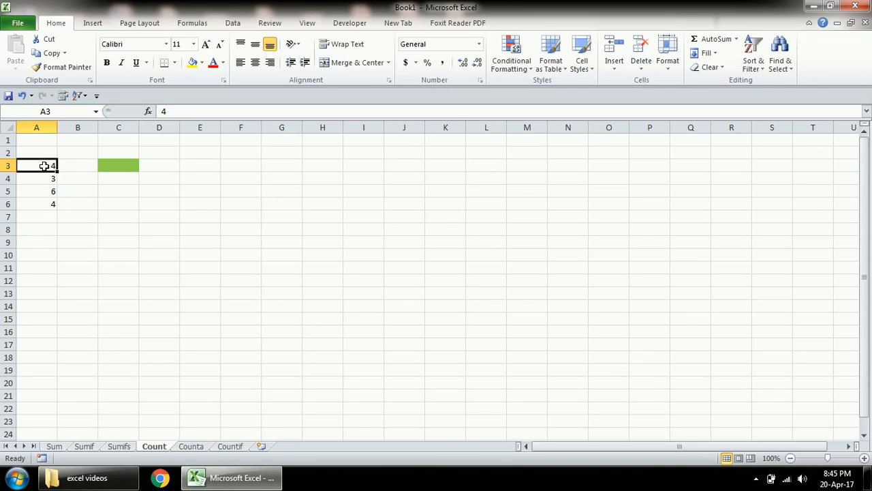
# - Count the numbers in A3:A6 with the formula =COUNT(A3:A6) in C6, and clear the cell again
pyautogui.click(87, 201)
pyautogui.click(114, 203)
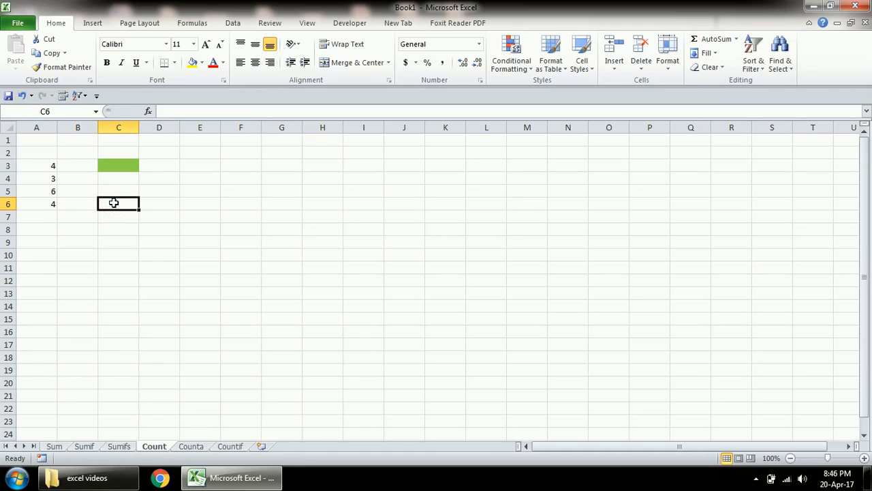
pyautogui.write('=con')
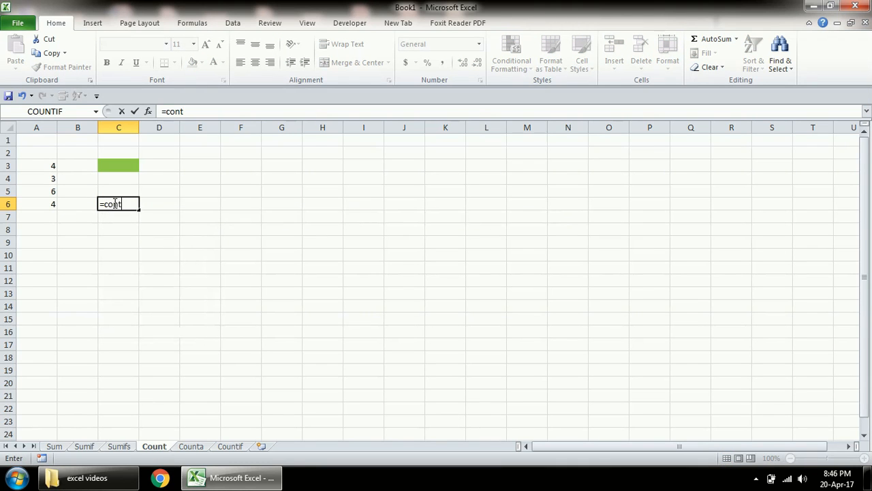
pyautogui.press('BackSpace')
pyautogui.write('unt')
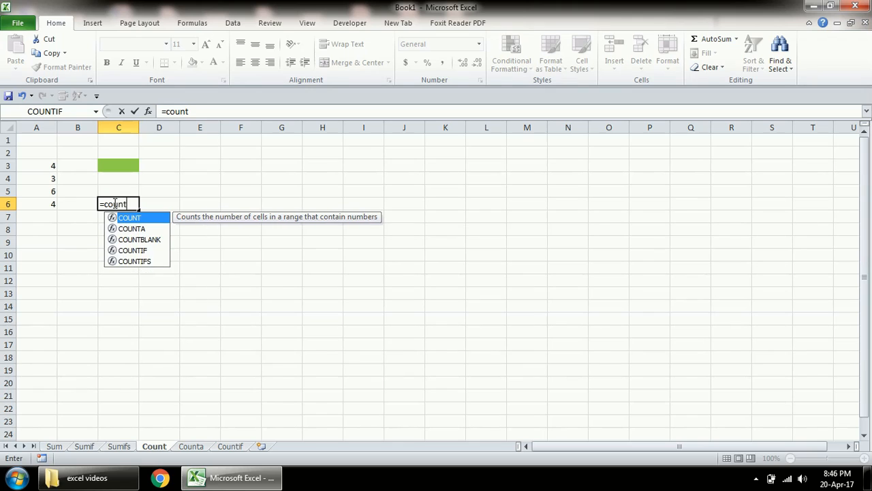
pyautogui.press('Tab')
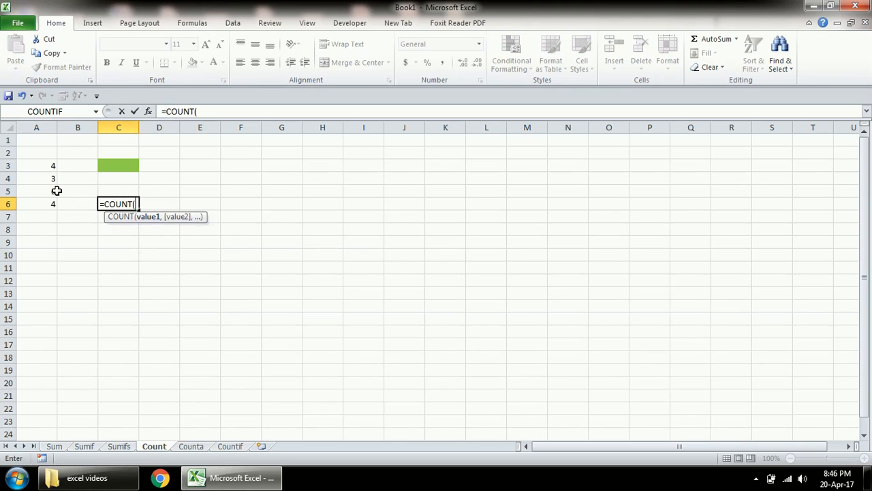
pyautogui.moveTo(50, 167); pyautogui.dragTo(50, 209)
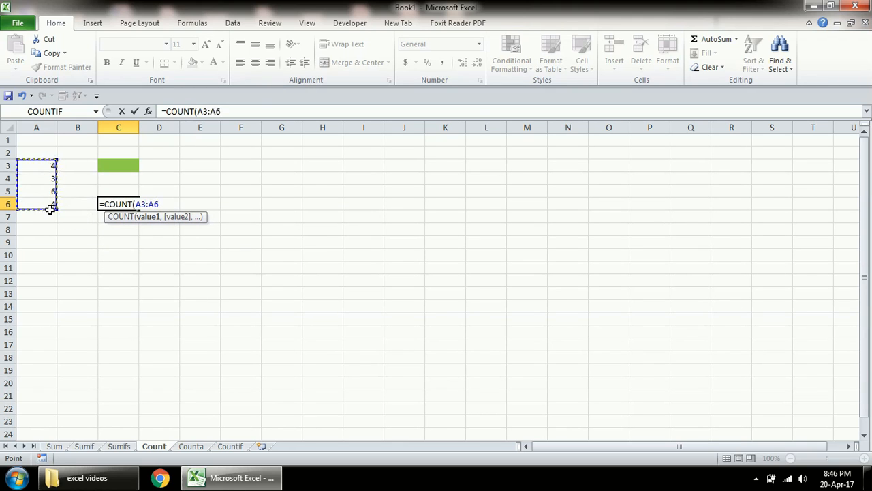
pyautogui.write(')')
pyautogui.press('Return')
pyautogui.press('Up')
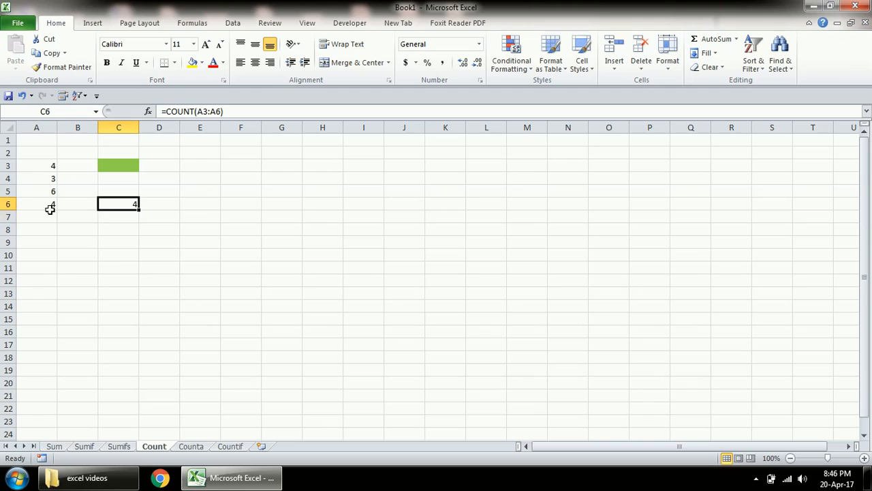
pyautogui.press('Delete')
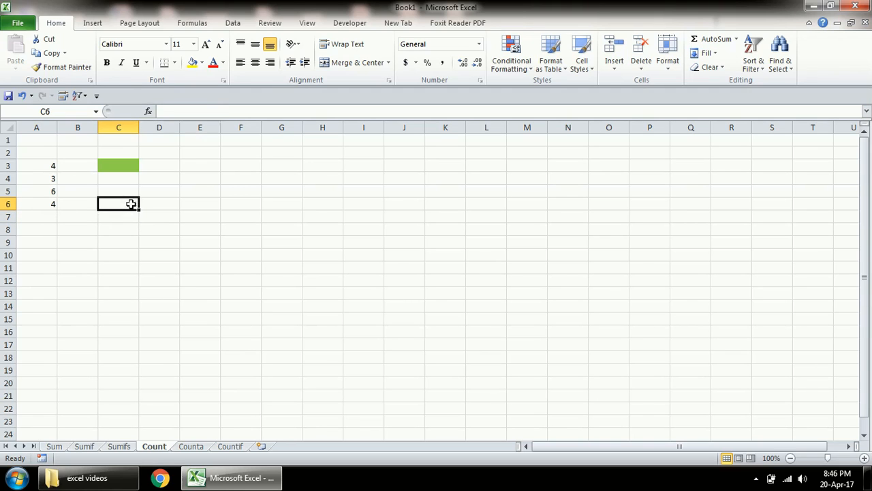
# - Enter the formula =RANDBETWEEN(1,10) in A7 below the existing numbers
pyautogui.press('Left')
pyautogui.press('Left')
pyautogui.press('Down')
pyautogui.write('=')
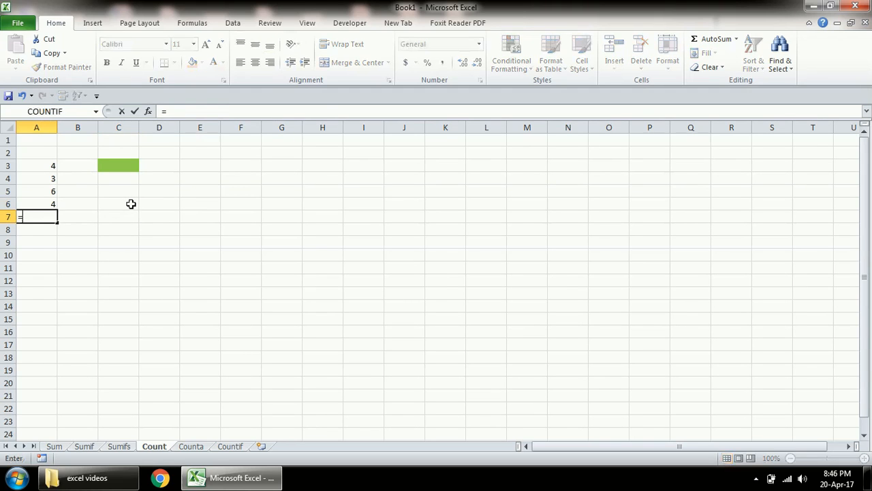
pyautogui.write('ra')
pyautogui.press('BackSpace')
pyautogui.press('BackSpace')
pyautogui.write('randb')
pyautogui.press('Tab')
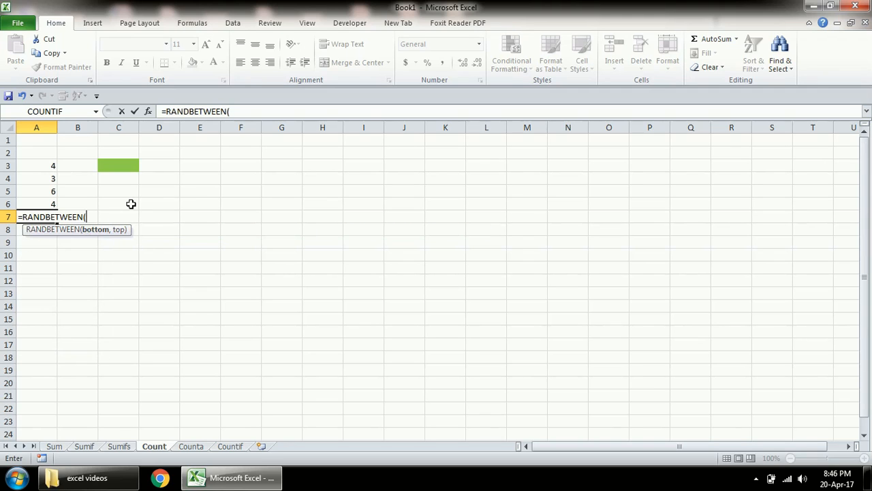
pyautogui.write('1,10')
pyautogui.press('Return')
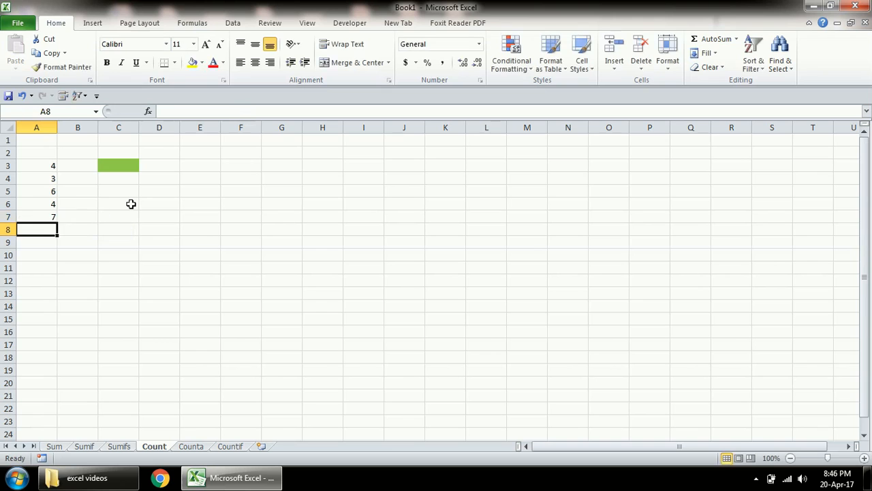
# - Go up to A3 and dismiss the Windows color scheme prompt without changing the scheme
pyautogui.press('Up')
pyautogui.press('Up')
pyautogui.press('Up')
pyautogui.press('Up')
pyautogui.press('Up')
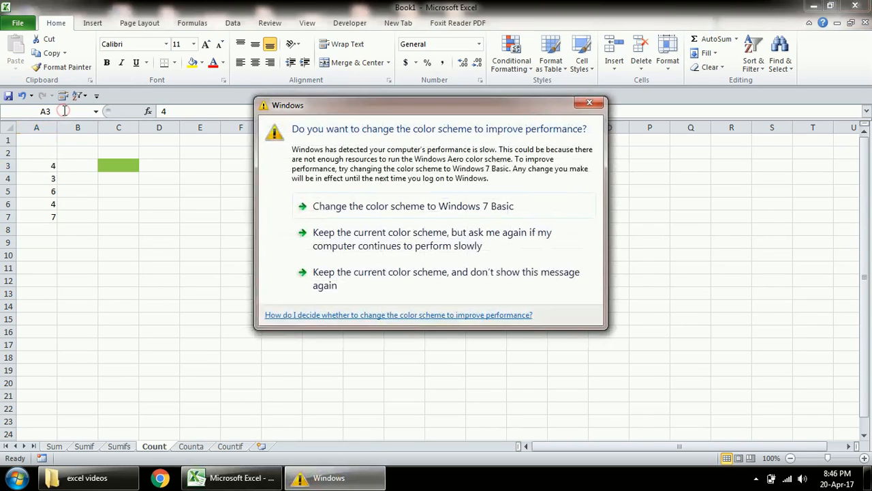
pyautogui.click(590, 107)
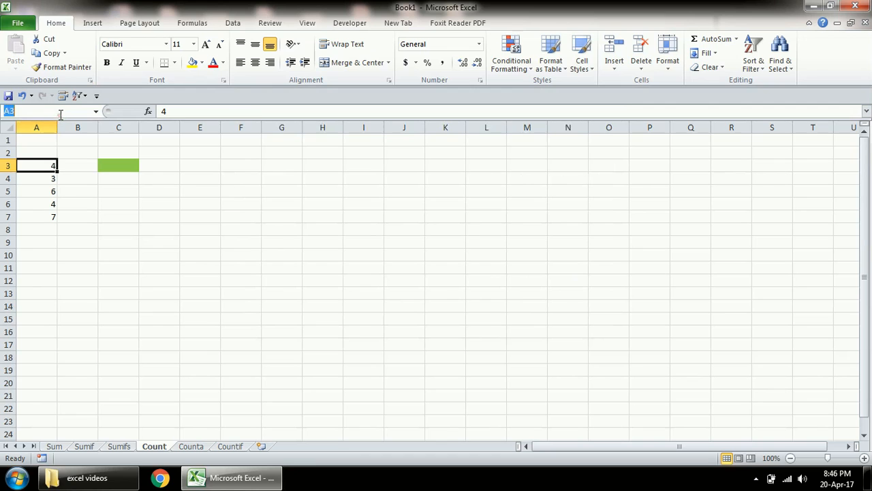
# - Go to cell A100000 and enter x as an end marker
pyautogui.click(61, 113)
pyautogui.write('A100000')
pyautogui.press('Return')
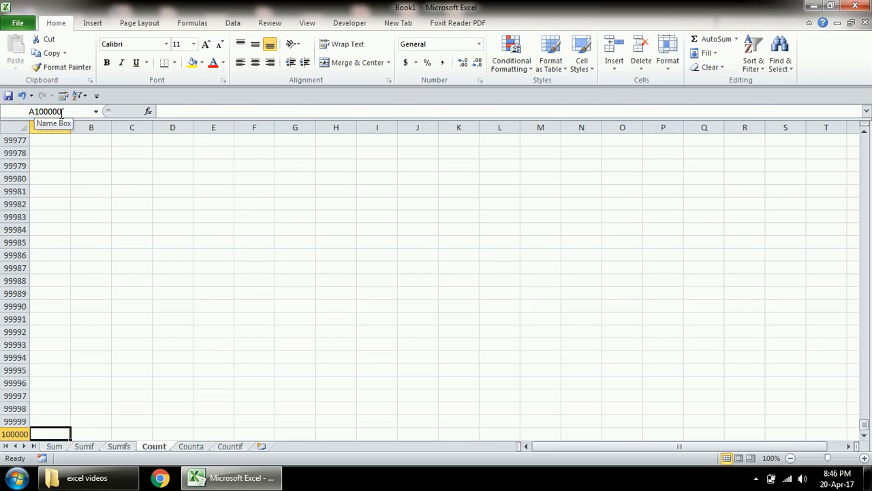
pyautogui.write('x')
pyautogui.press('Return')
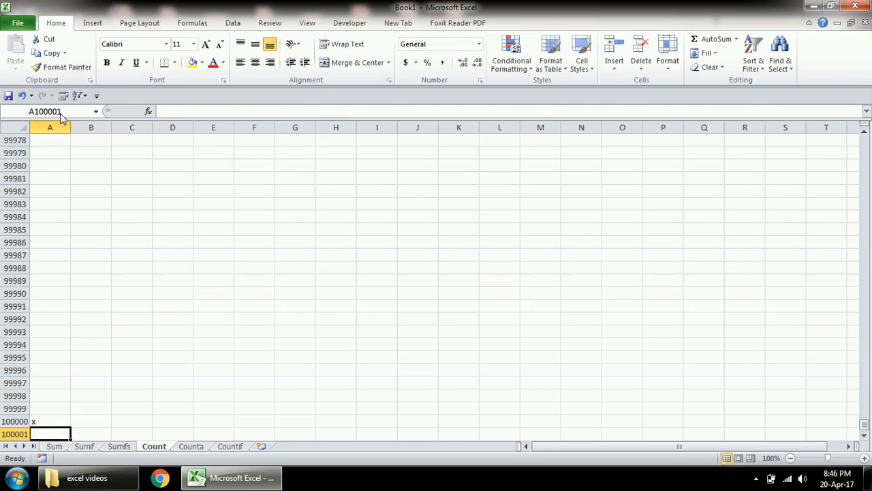
# - Copy the RANDBETWEEN cell A7, delete the x in A100000 and try selecting the column back up to A7
pyautogui.press('Up')
pyautogui.hotkey('ctrl', 'Up')
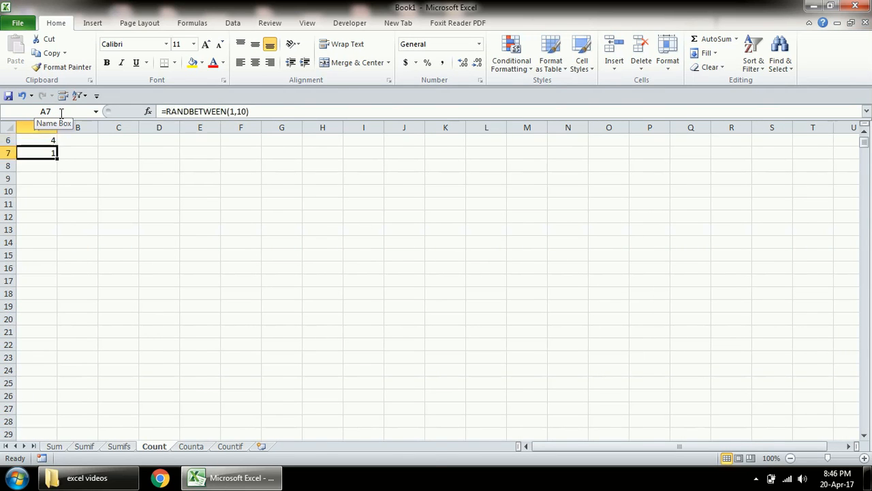
pyautogui.hotkey('ctrl', 'c')
pyautogui.hotkey('ctrl', 'Down')
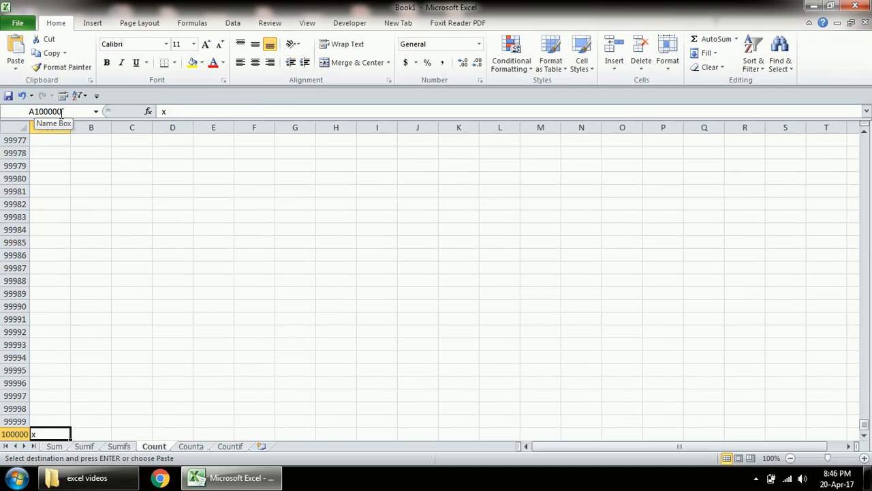
pyautogui.press('Delete')
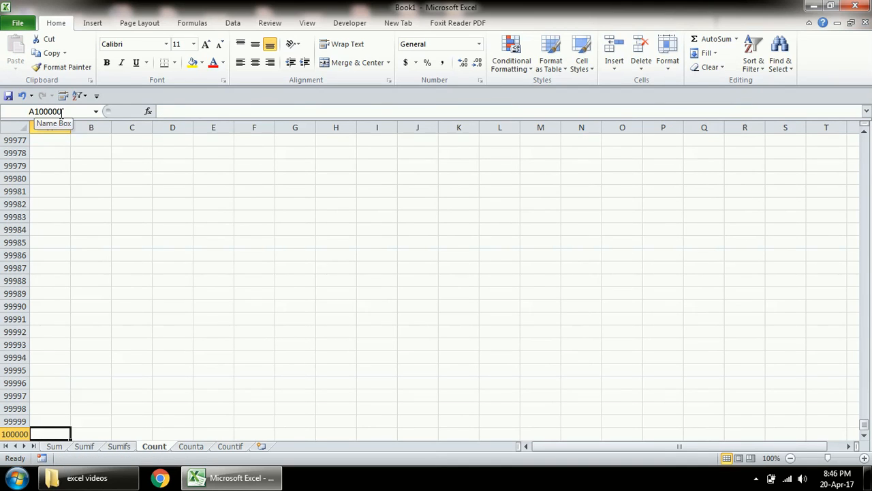
pyautogui.hotkey('ctrl', 'shift', 'Up')
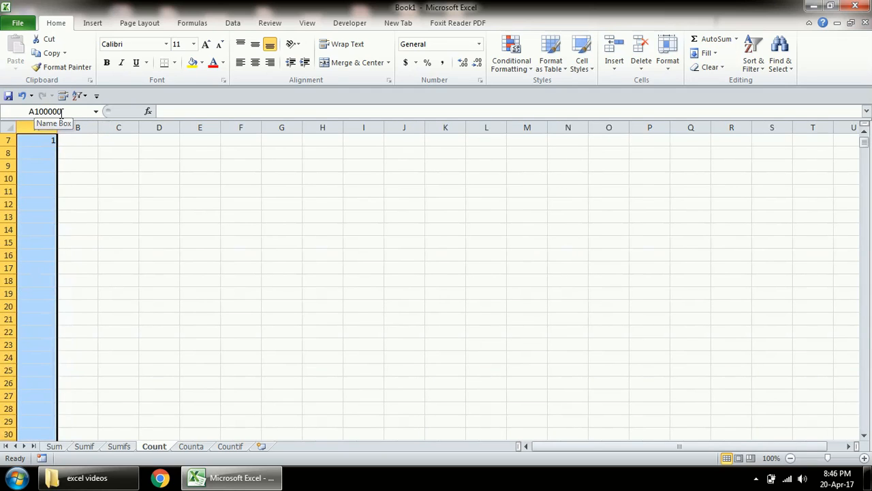
pyautogui.hotkey('ctrl', 'Up')
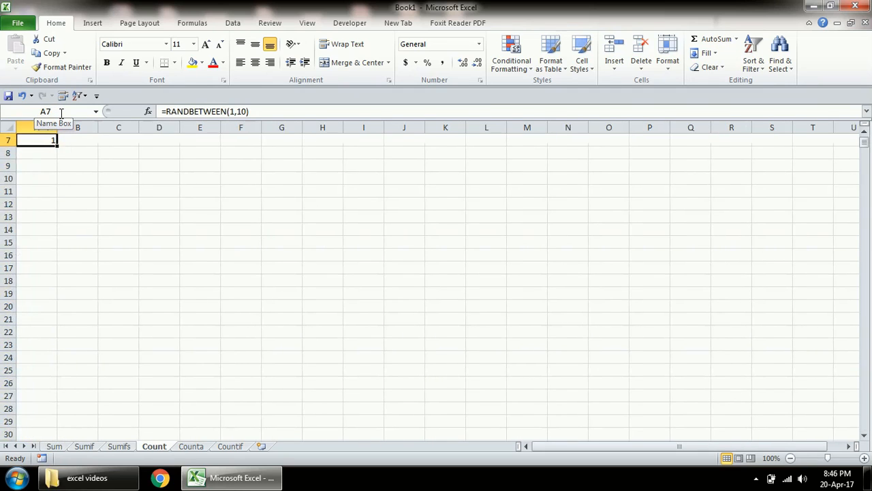
# - Return to cell A100000 and re-enter the x marker
pyautogui.click(60, 113)
pyautogui.write('A')
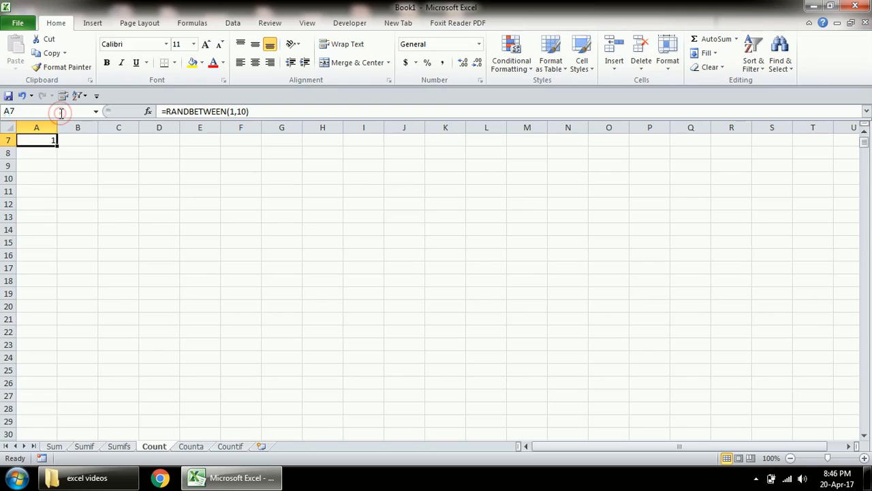
pyautogui.write('100000')
pyautogui.press('Return')
pyautogui.write('x')
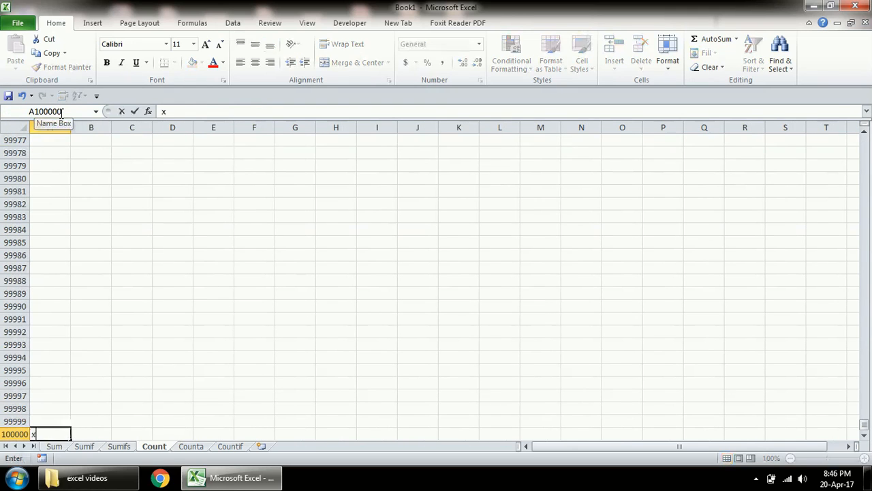
pyautogui.press('Return')
# - Copy the RANDBETWEEN formula from A7 into the whole range A7:A100000
pyautogui.press('Up')
pyautogui.hotkey('ctrl', 'Up')
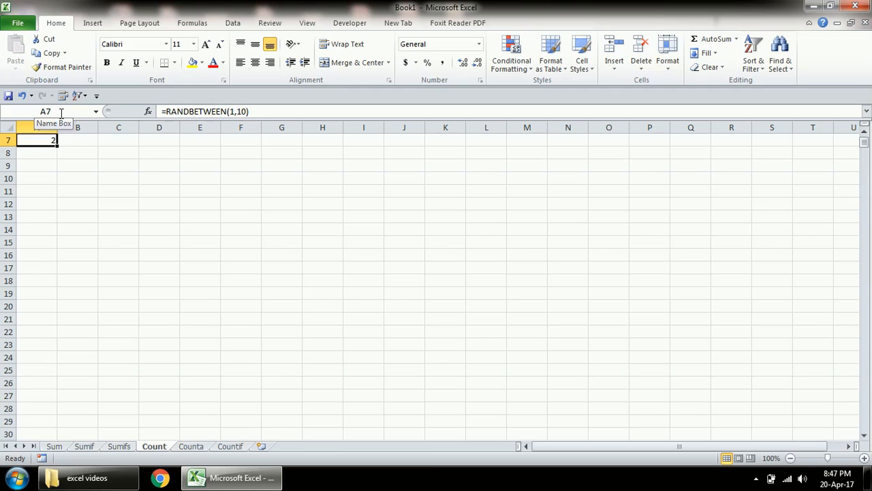
pyautogui.hotkey('ctrl', 'c')
pyautogui.hotkey('ctrl', 'Down')
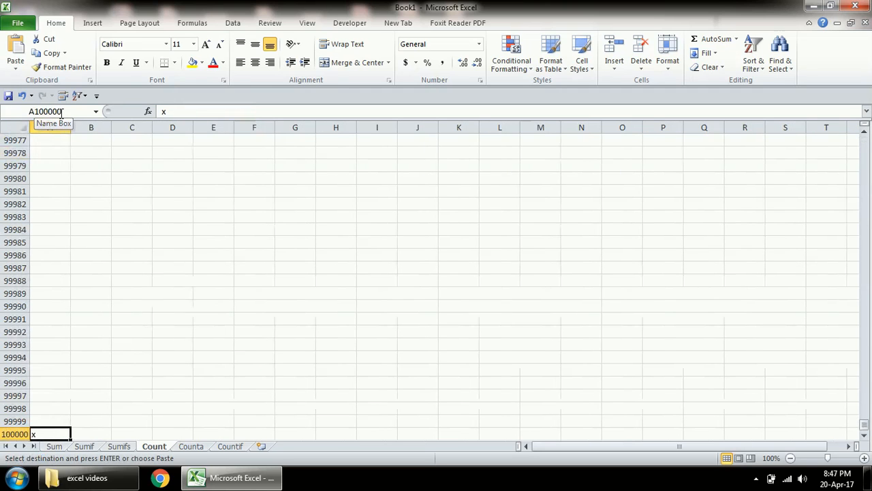
pyautogui.hotkey('ctrl', 'shift', 'Up')
pyautogui.hotkey('ctrl', 'v')
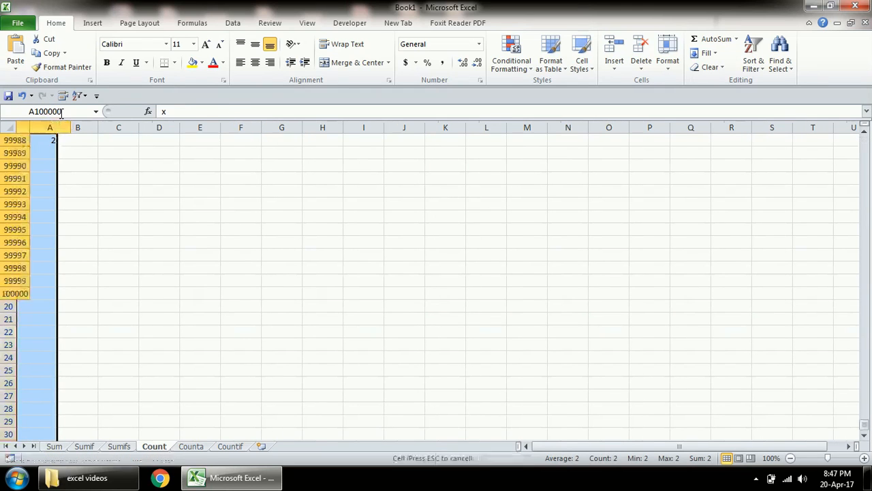
pyautogui.press('Up')
pyautogui.press('Down')
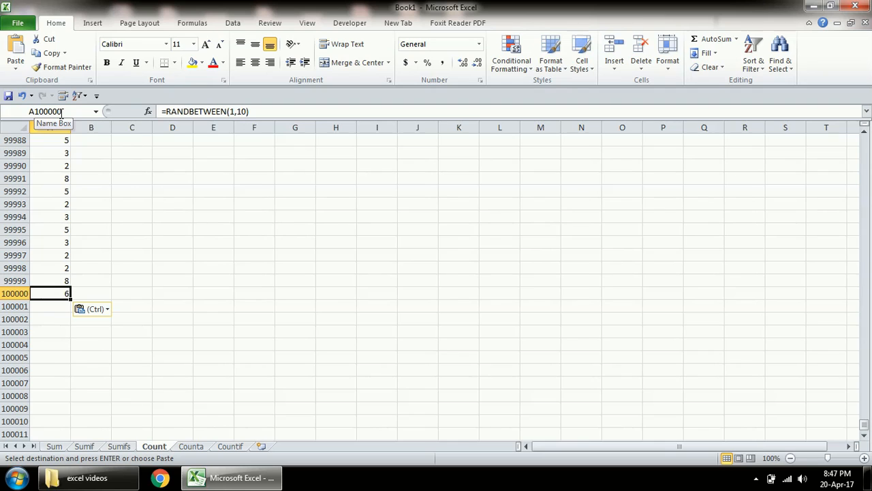
# - Copy the random numbers in A3:A100000 and paste them back over themselves as values
pyautogui.hotkey('ctrl', 'Up')
pyautogui.press('Down')
pyautogui.press('Up')
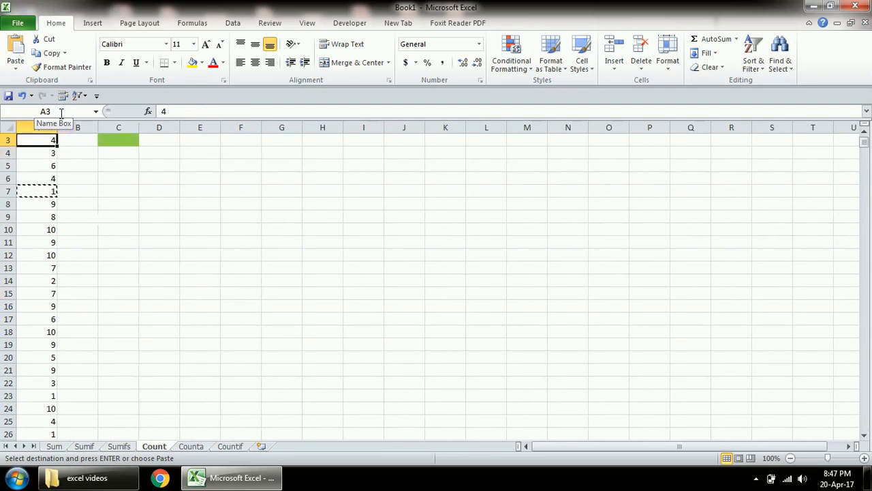
pyautogui.hotkey('ctrl', 'Up')
pyautogui.press('Down')
pyautogui.press('Down')
pyautogui.press('Down')
pyautogui.hotkey('ctrl', 'Down')
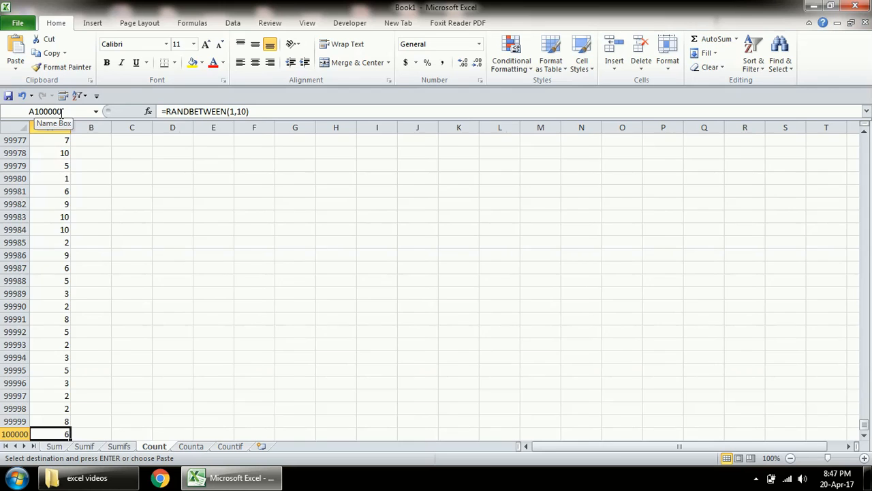
pyautogui.hotkey('ctrl', 'shift', 'Up')
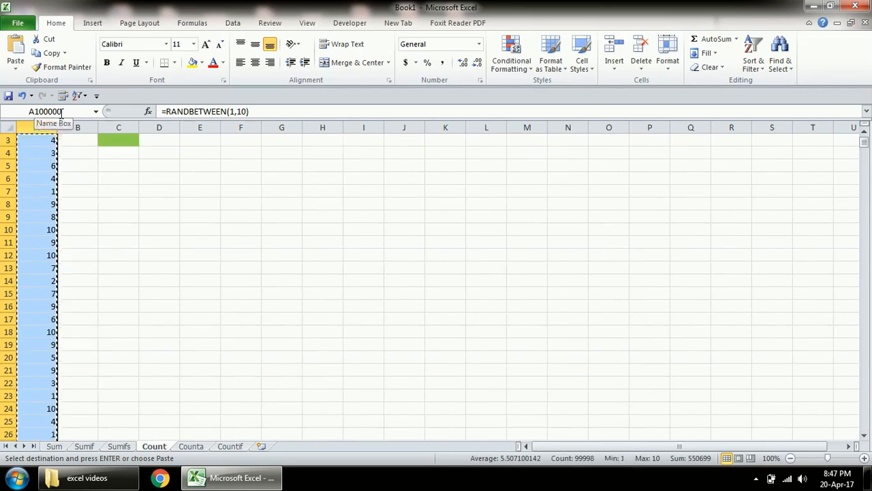
pyautogui.hotkey('alt', 'e')
pyautogui.press('s')
pyautogui.press('v')
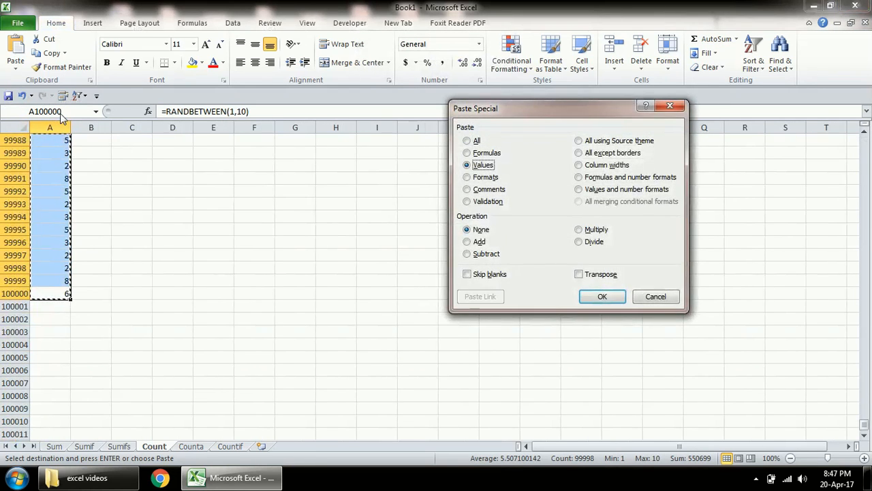
pyautogui.press('Return')
pyautogui.press('Escape')
# - Return to the start of the number column and select cell C6
pyautogui.press('Up')
pyautogui.hotkey('ctrl', 'Up')
pyautogui.press('Down')
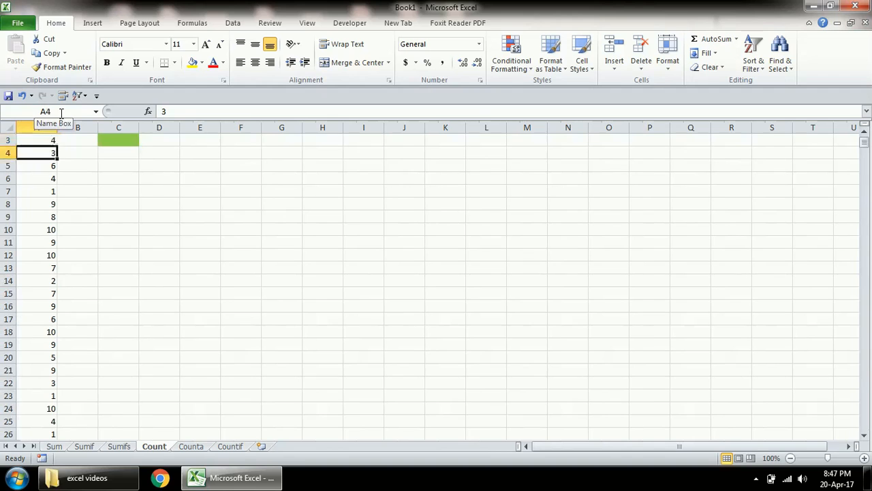
pyautogui.press('Up')
pyautogui.press('Up')
pyautogui.press('Up')
pyautogui.press('Right')
pyautogui.press('Down')
pyautogui.press('Right')
pyautogui.press('Down')
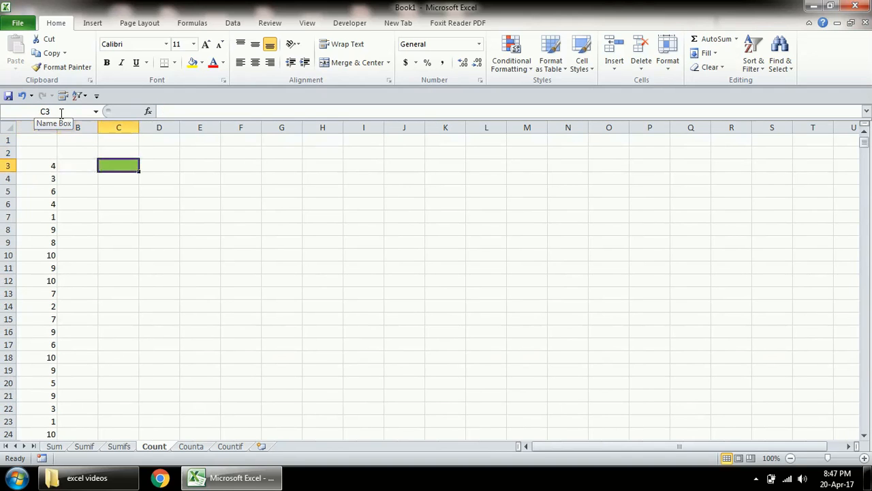
pyautogui.press('Right')
pyautogui.press('Down')
pyautogui.press('Down')
pyautogui.press('Left')
pyautogui.press('Down')
# - Enter the formula =COUNT(A3:A100000) in C6
pyautogui.write('=count(')
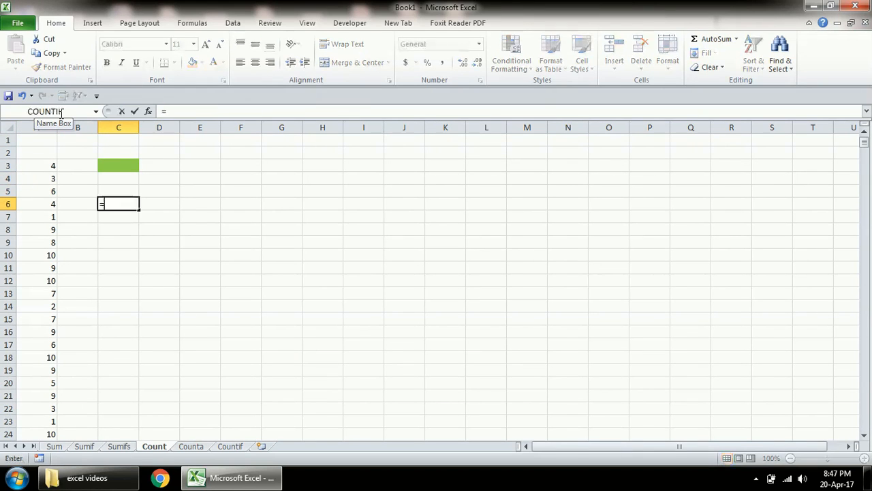
pyautogui.press('Left')
pyautogui.press('Up')
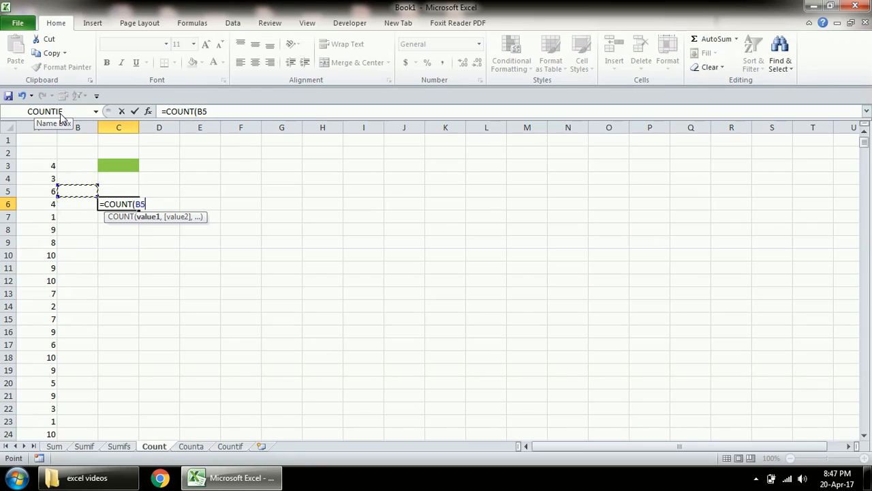
pyautogui.press('Left')
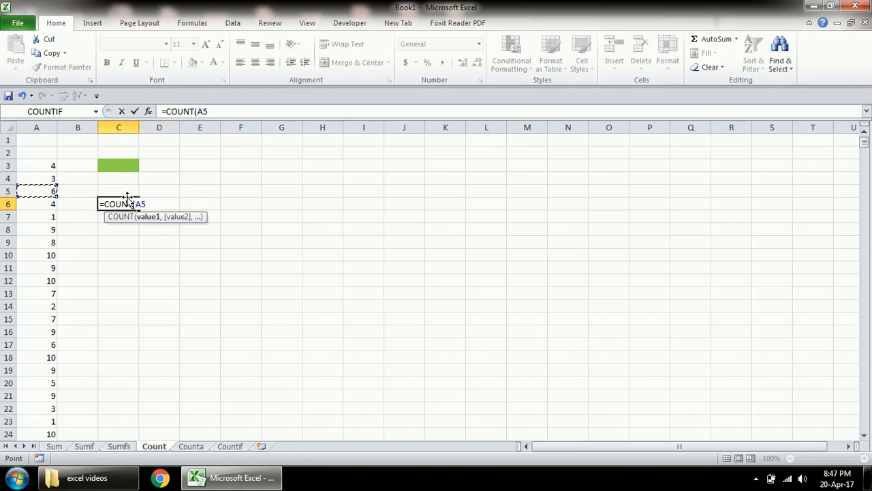
pyautogui.click(51, 168)
pyautogui.write(':A100000')
pyautogui.hotkey('ctrl', 'shift', 'Down')
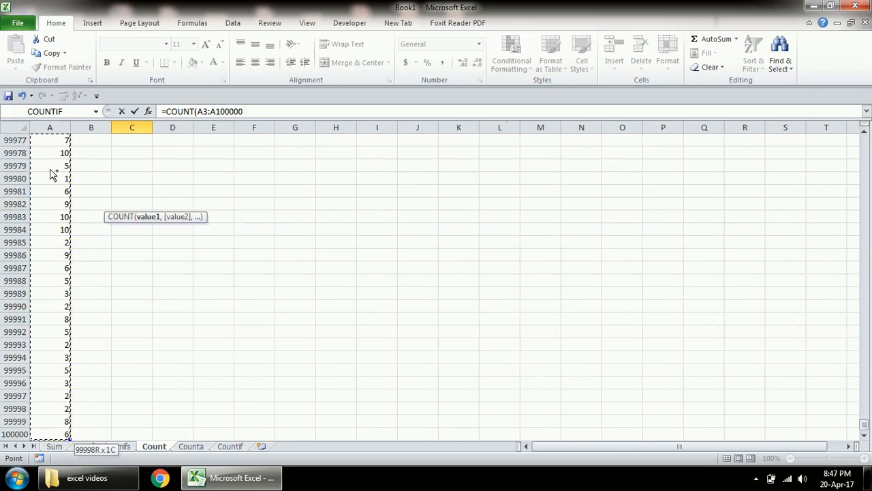
pyautogui.write(')')
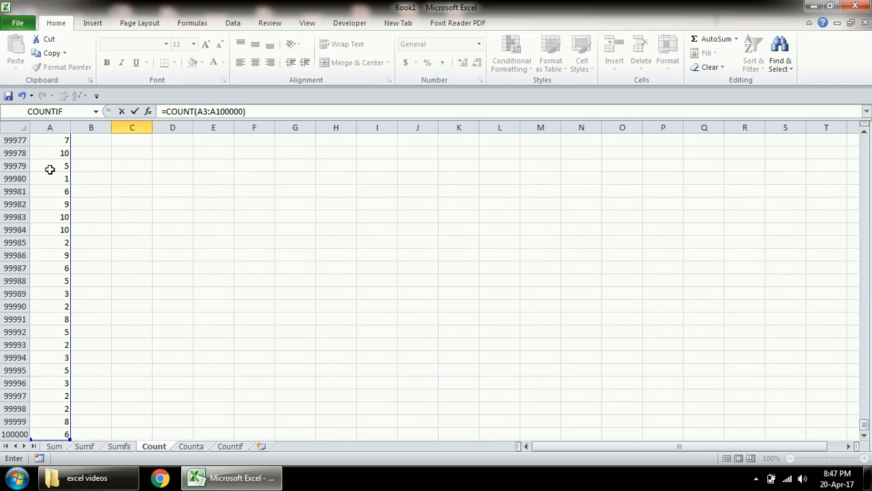
pyautogui.press('Return')
# - Return to the start of the sheet and check the COUNT formula in C6
pyautogui.press('Up')
pyautogui.press('Up')
pyautogui.press('Up')
pyautogui.press('Up')
pyautogui.press('Up')
pyautogui.press('Up')
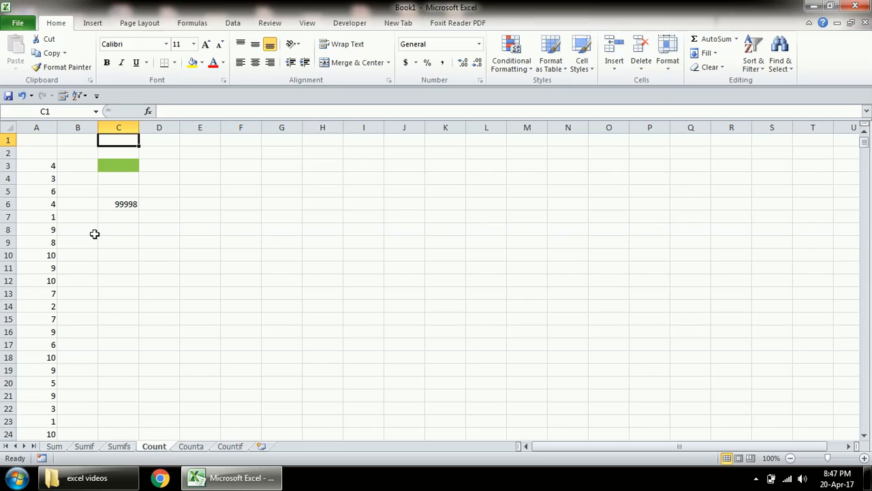
pyautogui.click(132, 207)
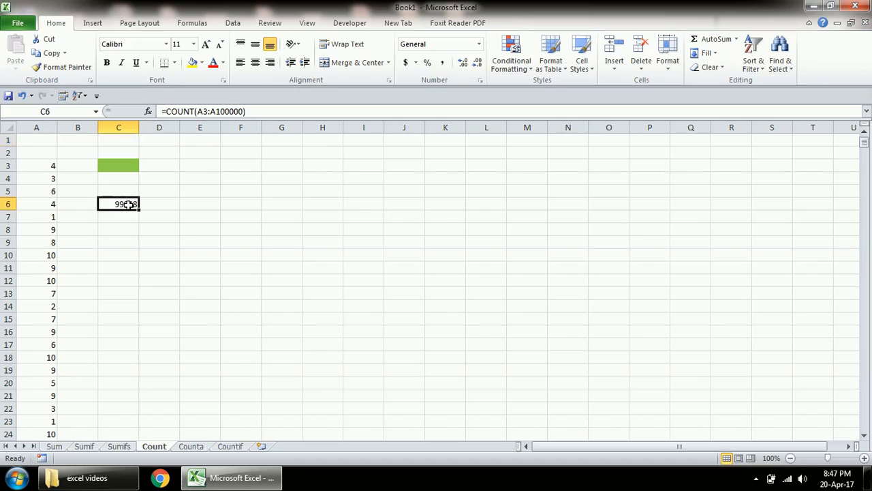
# - Switch to the Counta sheet and clear the existing result in C1
pyautogui.click(190, 446)
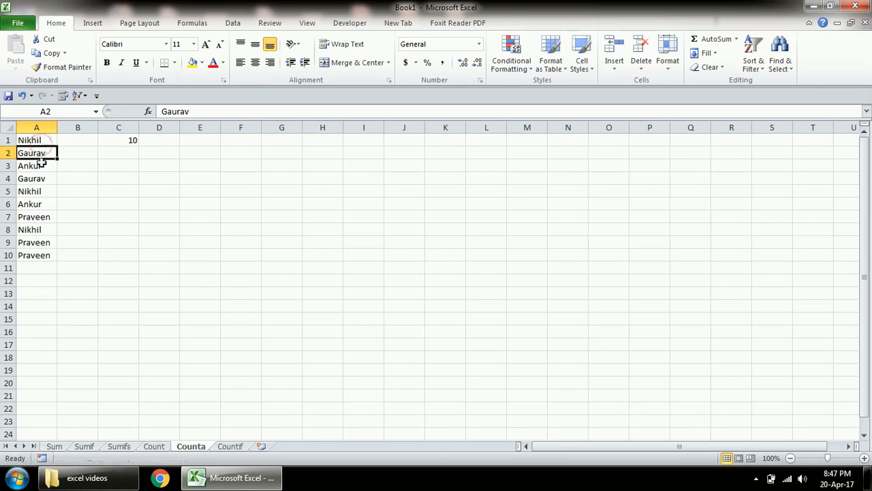
pyautogui.click(123, 172)
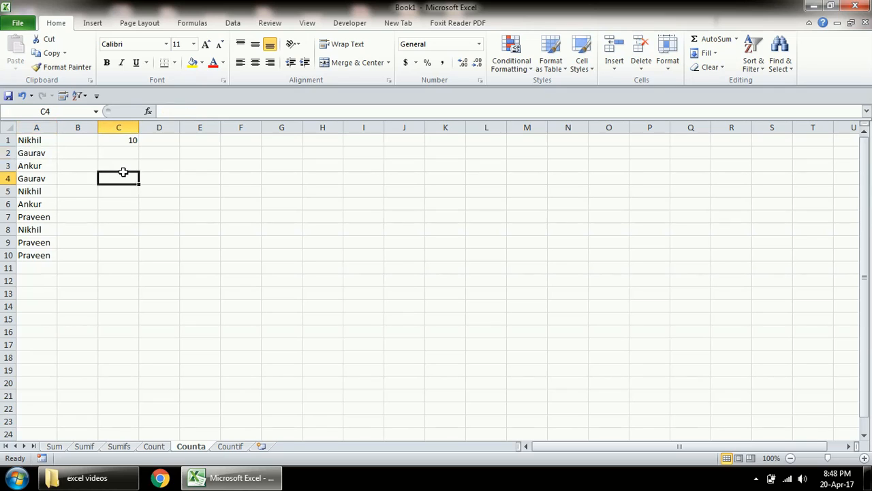
pyautogui.press('Up')
pyautogui.press('Up')
pyautogui.press('Up')
pyautogui.press('Delete')
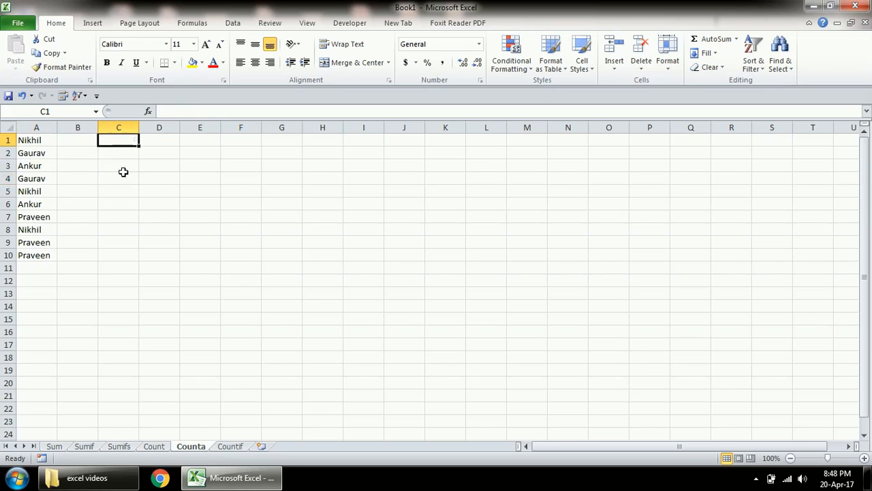
# - Try counting the text entries by entering =COUNT(A1:A10) in C3
pyautogui.press('Down')
pyautogui.press('Down')
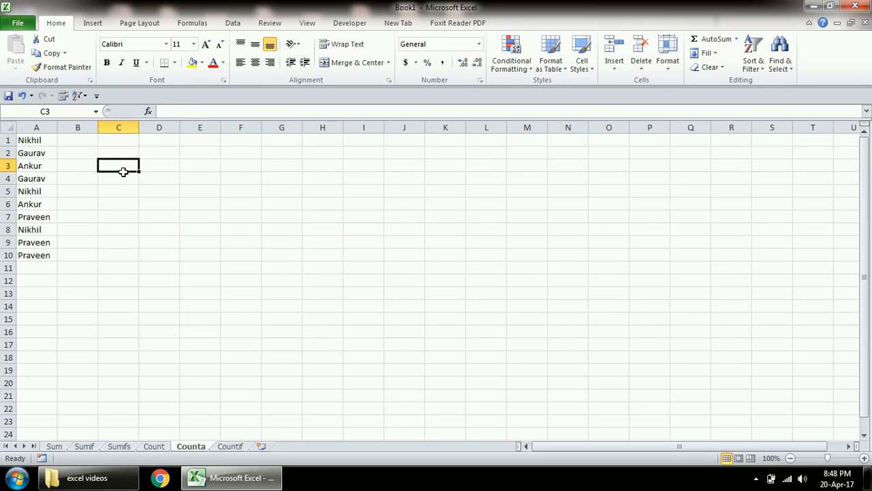
pyautogui.write('=count')
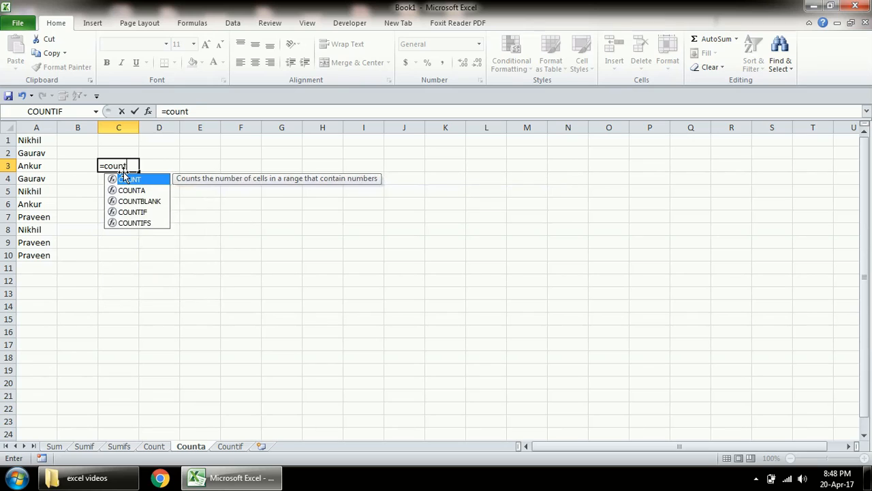
pyautogui.doubleClick(124, 177)
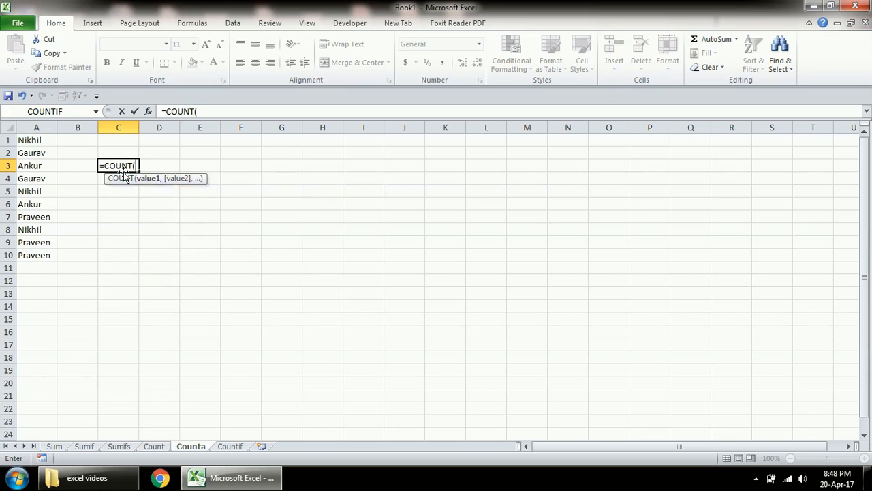
pyautogui.click(45, 139)
pyautogui.hotkey('ctrl', 'shift', 'Down')
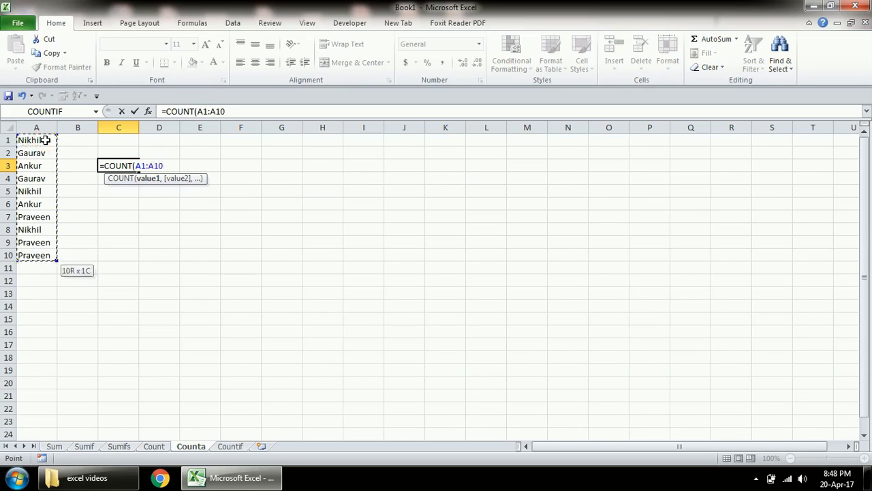
pyautogui.write(')')
pyautogui.press('Return')
pyautogui.press('Up')
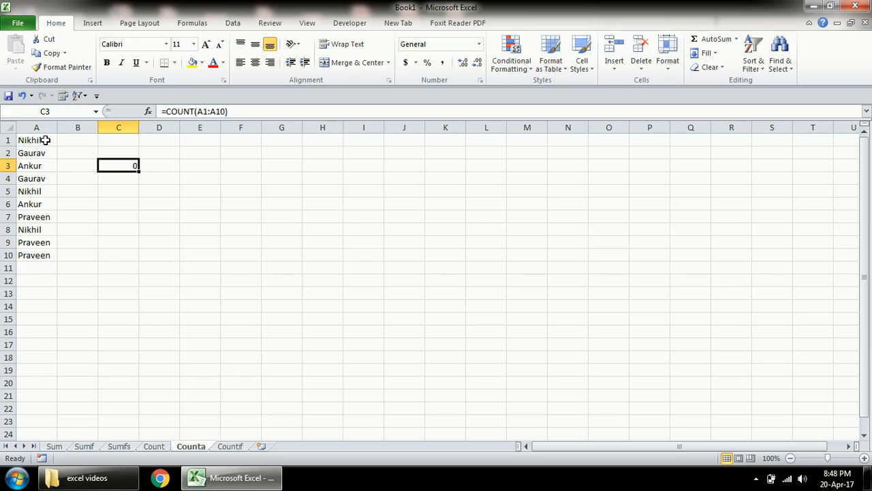
# - Replace the formula in C3 with =COUNTA(A1:A10)
pyautogui.write('=co')
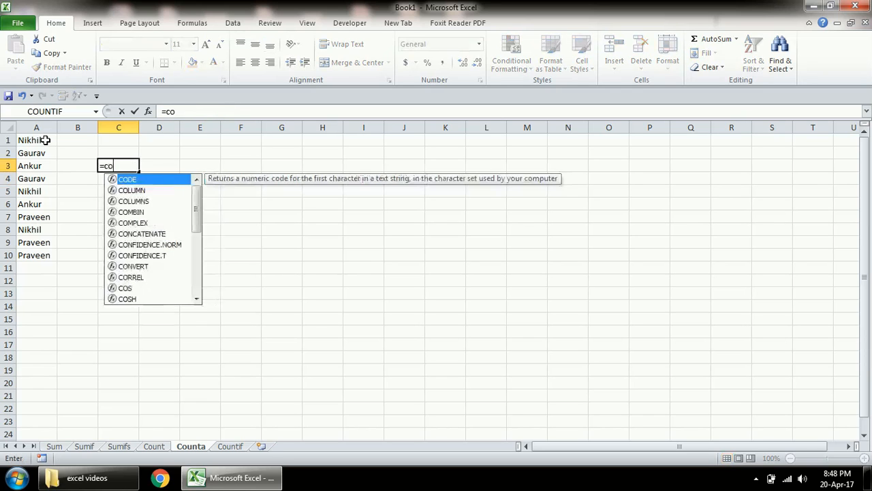
pyautogui.write('unta')
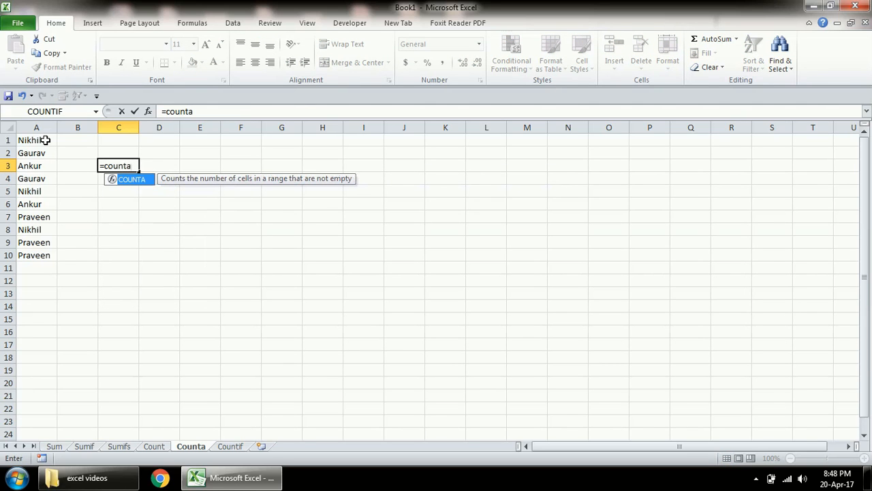
pyautogui.press('Tab')
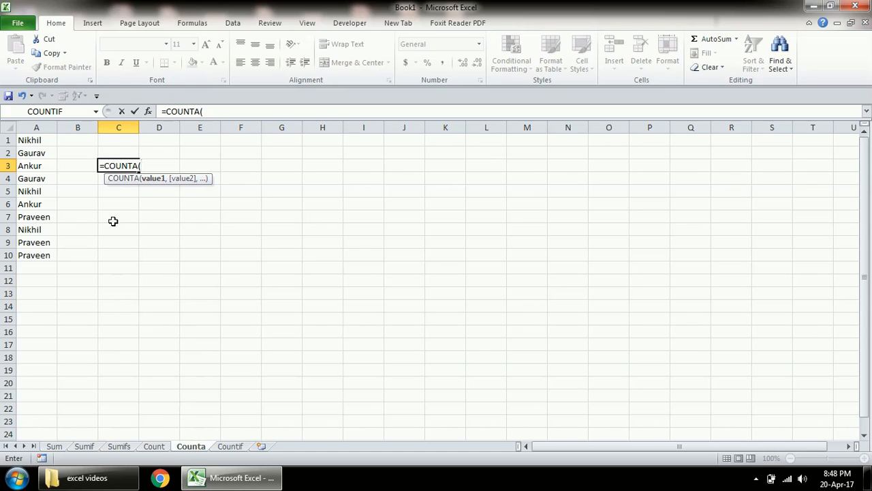
pyautogui.moveTo(45, 140); pyautogui.dragTo(34, 254)
pyautogui.write(')')
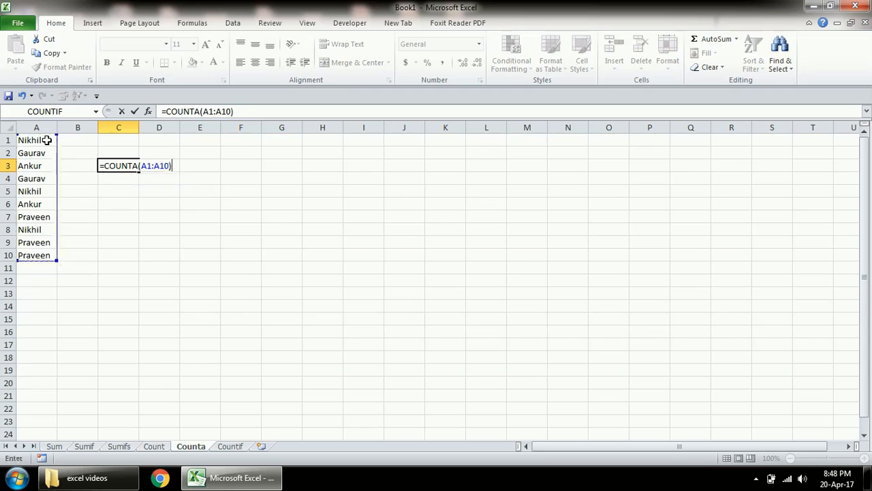
pyautogui.press('Return')
pyautogui.press('Up')
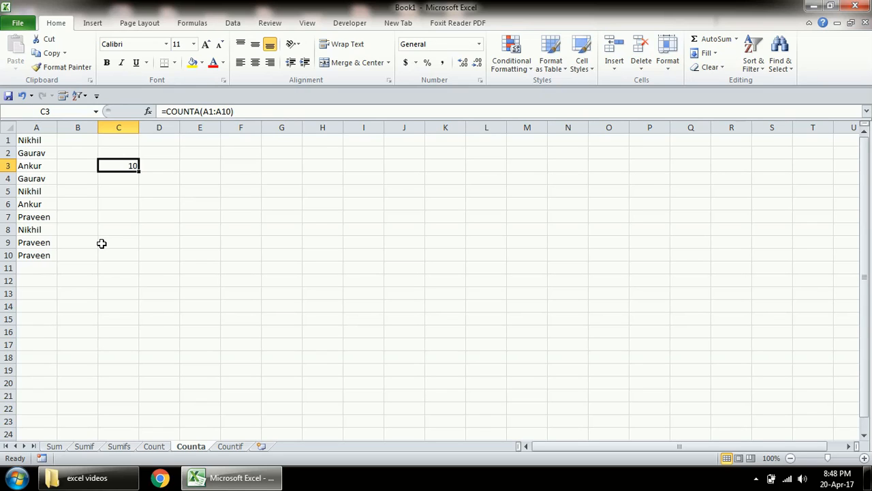
# - Open the Countif sheet, glance at the Sumif sheet, dismiss the Windows color scheme prompt and return to Countif
pyautogui.click(231, 446)
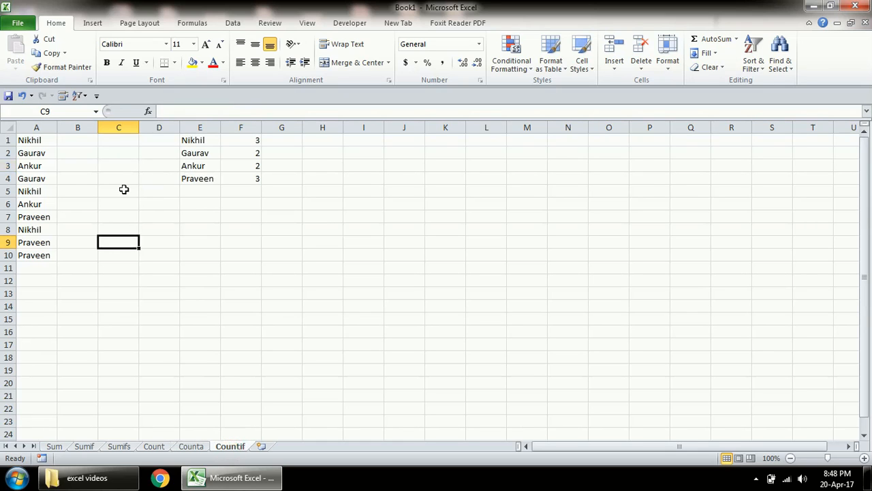
pyautogui.click(84, 447)
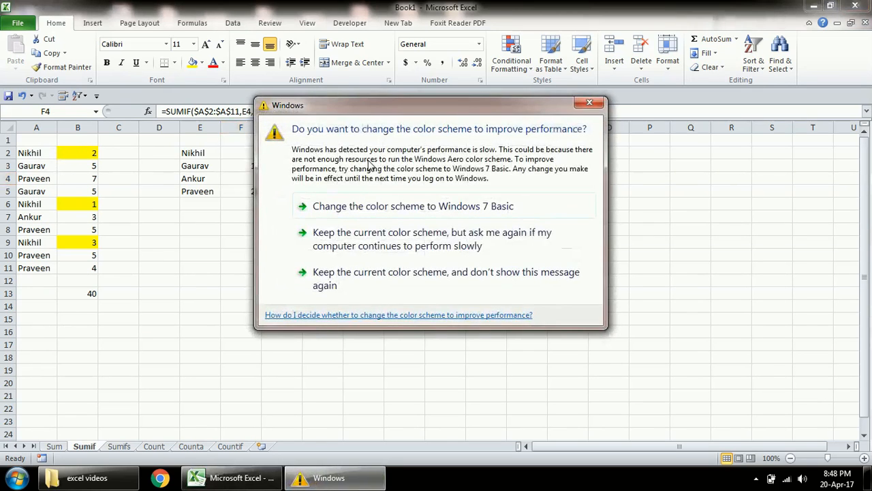
pyautogui.click(589, 102)
pyautogui.click(232, 447)
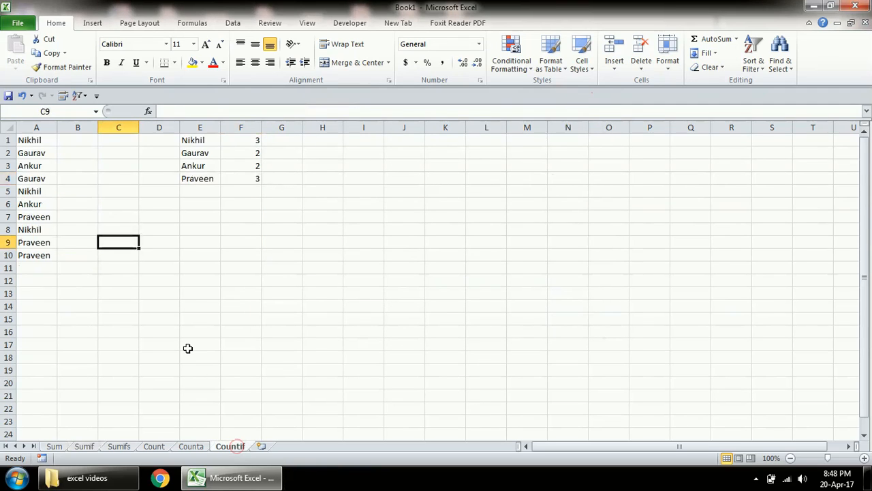
# - Clear the existing counts in F1:F4 on the Countif sheet
pyautogui.click(248, 175)
pyautogui.press('Up')
pyautogui.press('Up')
pyautogui.press('Up')
pyautogui.press('Down')
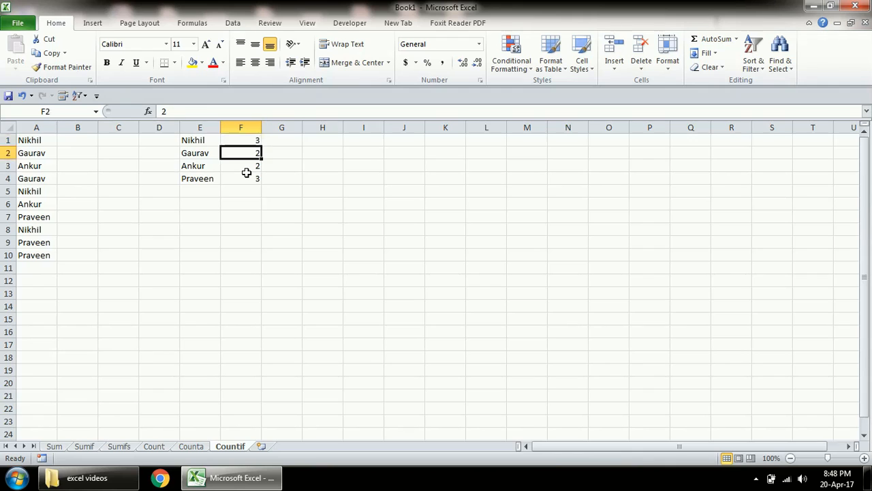
pyautogui.press('Up')
pyautogui.hotkey('shift', 'Down')
pyautogui.hotkey('shift', 'Down')
pyautogui.hotkey('shift', 'Down')
pyautogui.press('Delete')
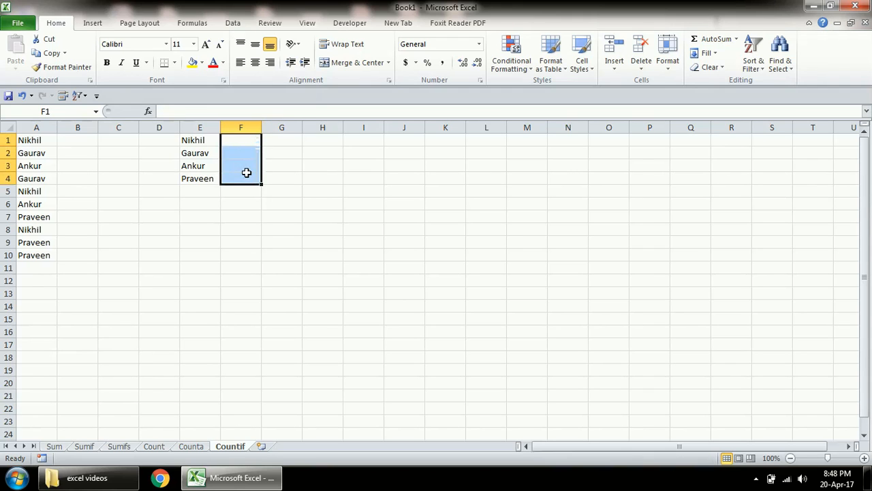
# - Examine the name list in column A and the unique names in column E
pyautogui.press('Left')
pyautogui.press('Left')
pyautogui.press('Left')
pyautogui.press('Left')
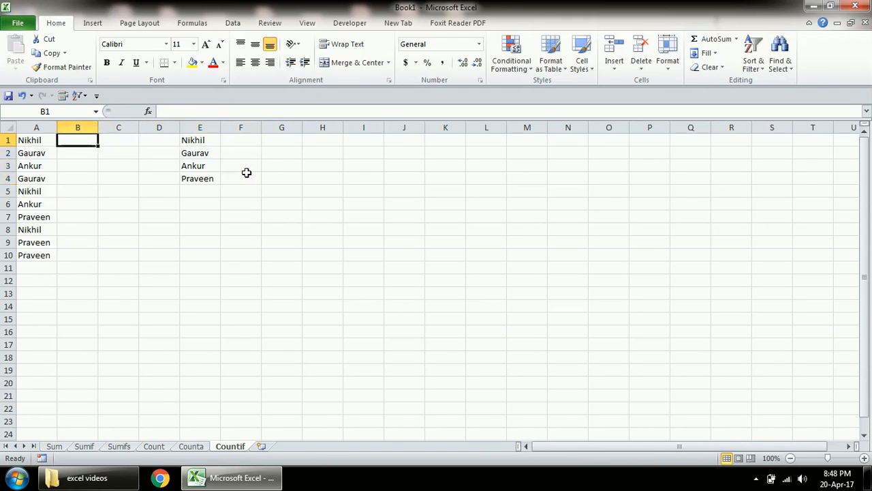
pyautogui.press('Left')
pyautogui.press('Right')
pyautogui.press('Right')
pyautogui.press('Right')
pyautogui.press('Right')
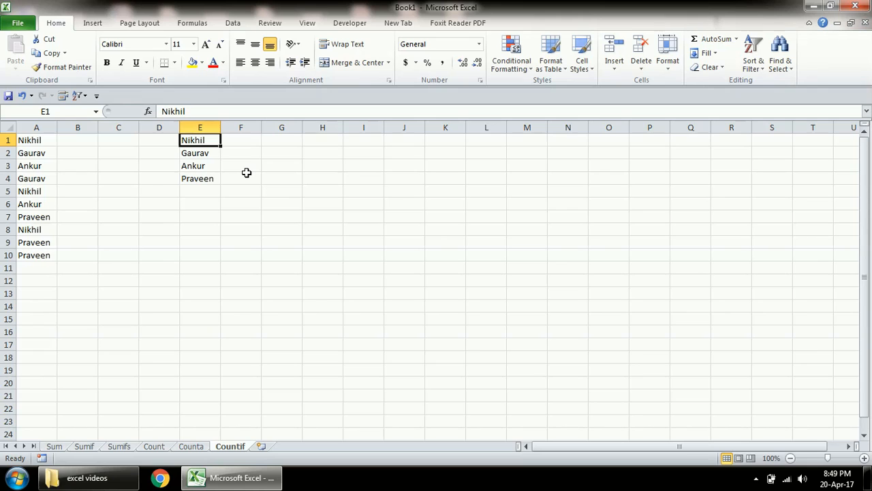
pyautogui.press('Right')
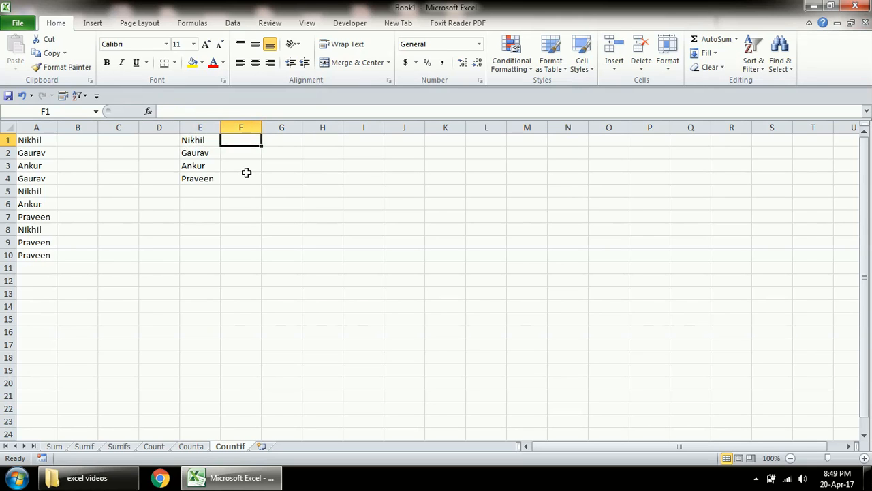
# - Select the full name list in A1:A10
pyautogui.press('Left')
pyautogui.press('Left')
pyautogui.press('Left')
pyautogui.press('Left')
pyautogui.press('Left')
pyautogui.hotkey('ctrl', 'shift', 'Down')
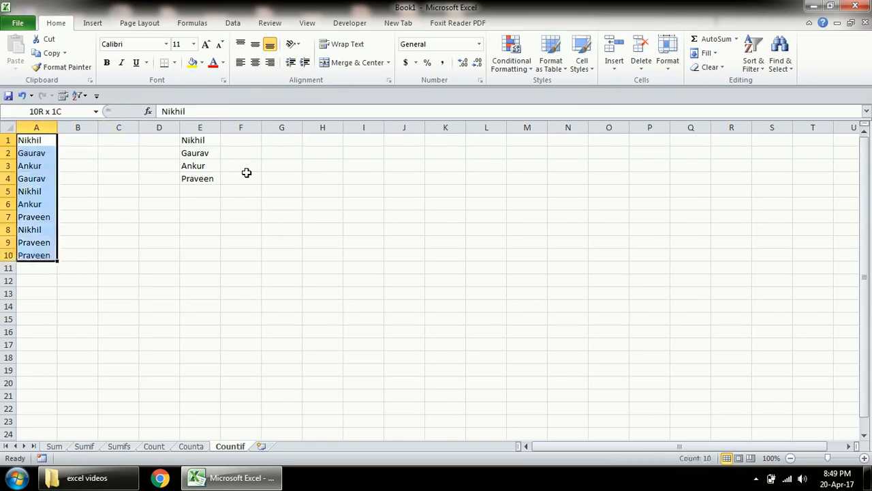
# - Start a COUNTIF formula in F1 using the name list as the absolute range $A$1:$A$10
pyautogui.press('Right')
pyautogui.press('Right')
pyautogui.press('Right')
pyautogui.press('Right')
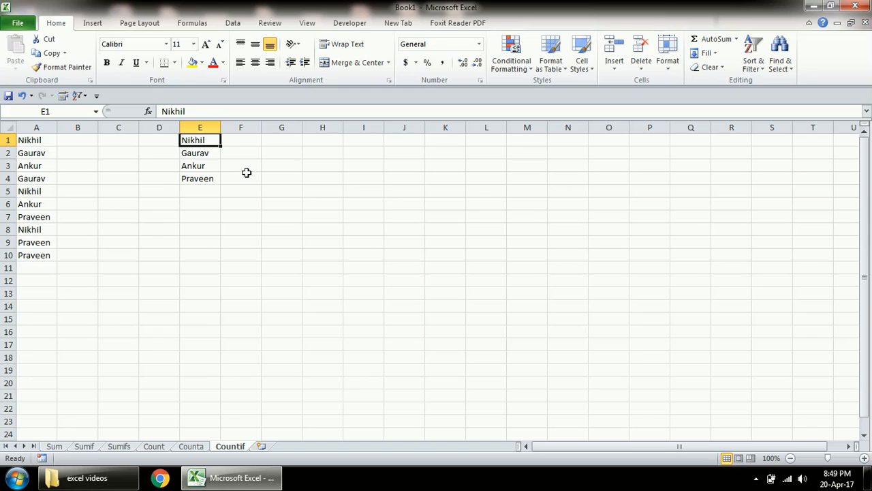
pyautogui.press('Right')
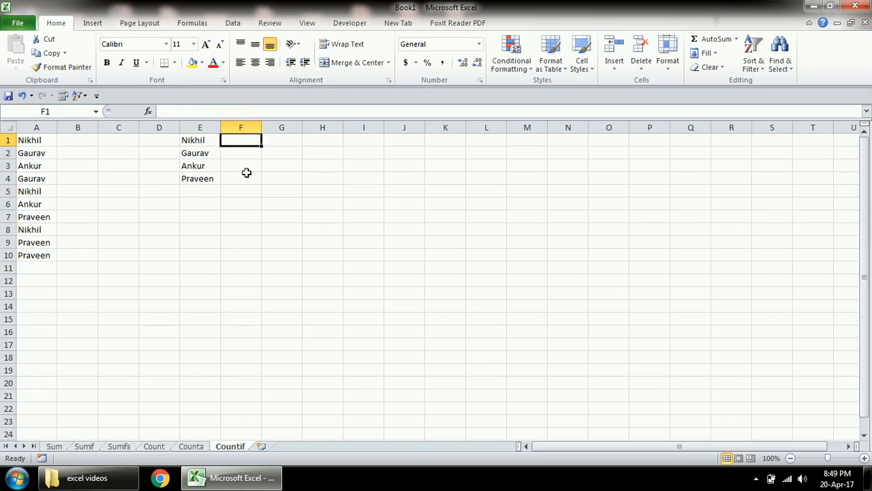
pyautogui.write('=co')
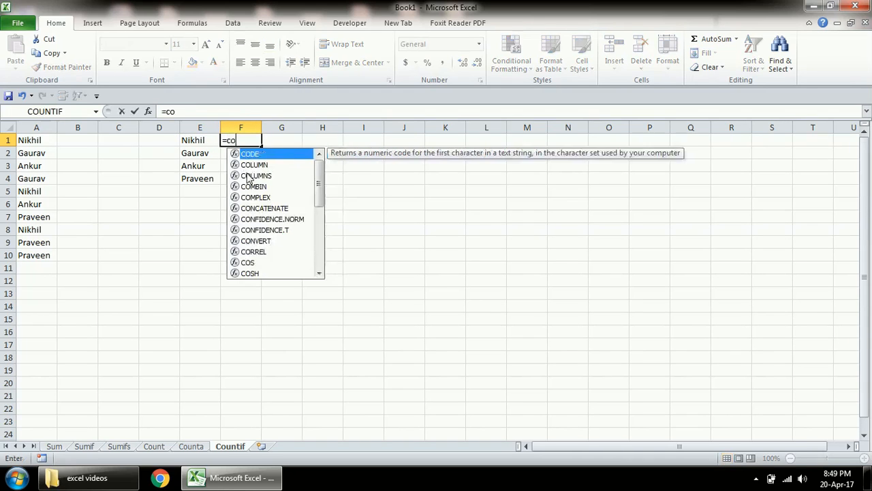
pyautogui.write('unt')
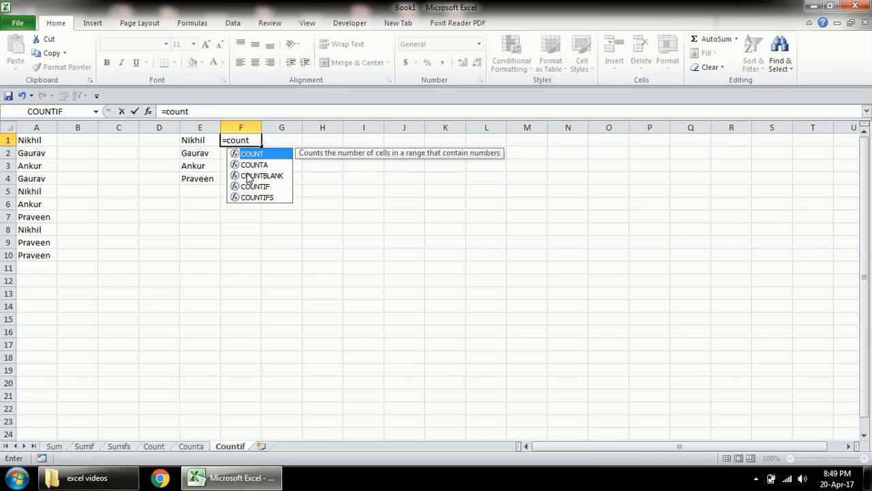
pyautogui.write('if')
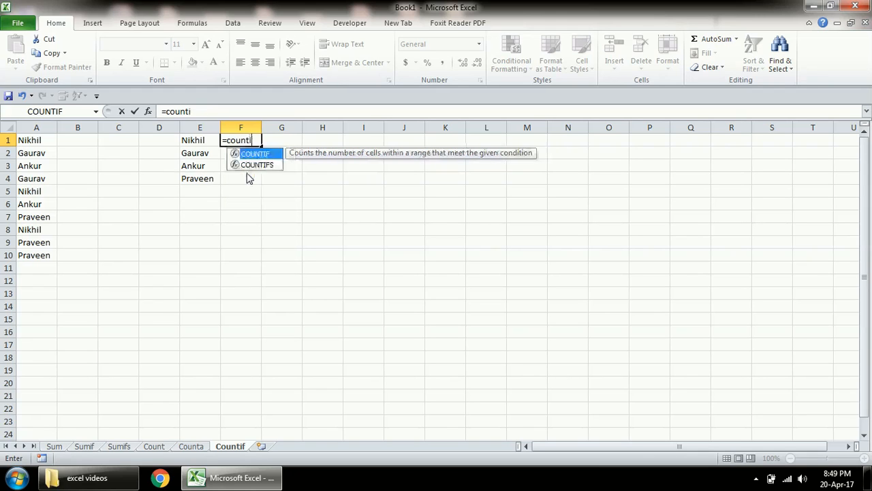
pyautogui.press('Tab')
pyautogui.press('Left')
pyautogui.press('Left')
pyautogui.press('Left')
pyautogui.press('Left')
pyautogui.press('Left')
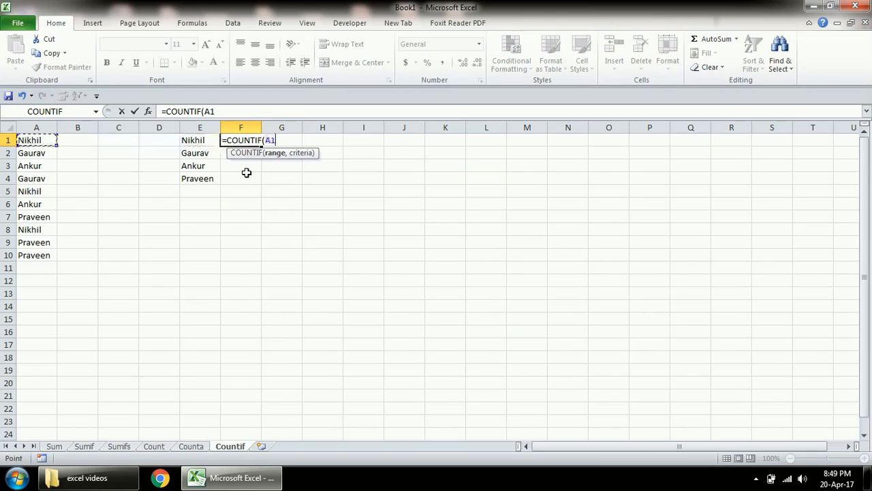
pyautogui.hotkey('ctrl', 'shift', 'Down')
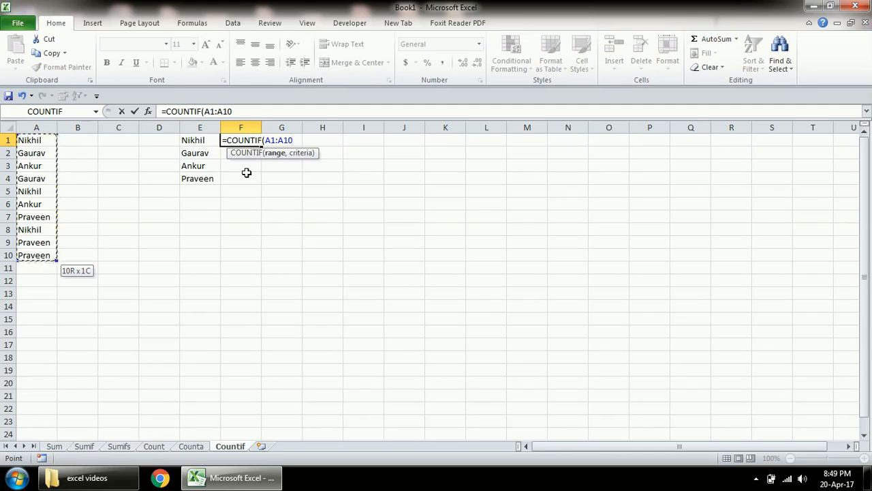
pyautogui.press('F4')
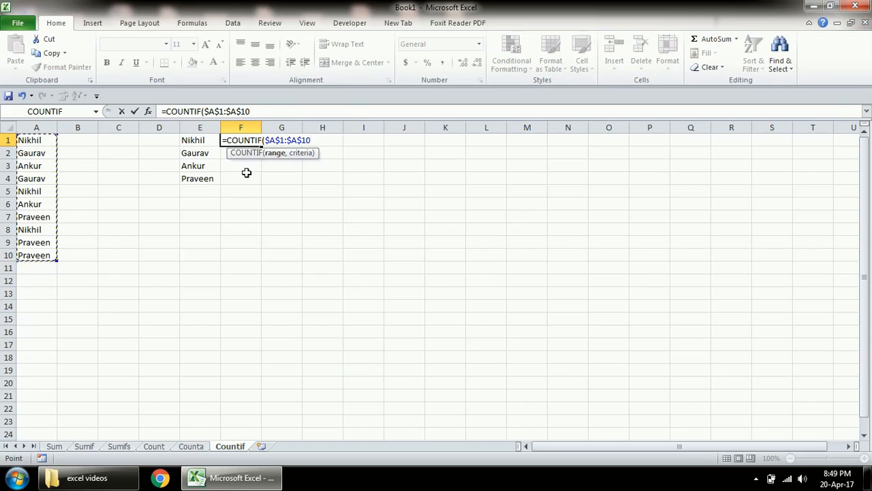
# - Complete the COUNTIF formula in F1 with E1 as the criteria and enter it
pyautogui.write(',')
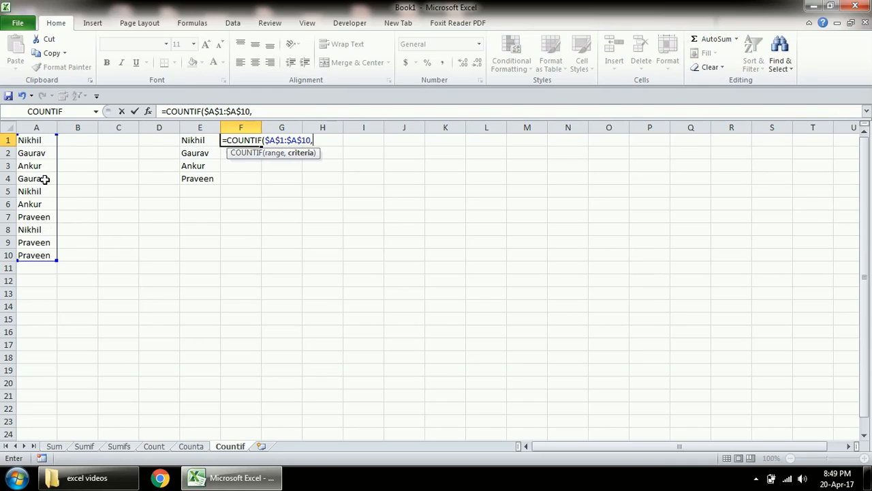
pyautogui.click(202, 139)
pyautogui.write(')')
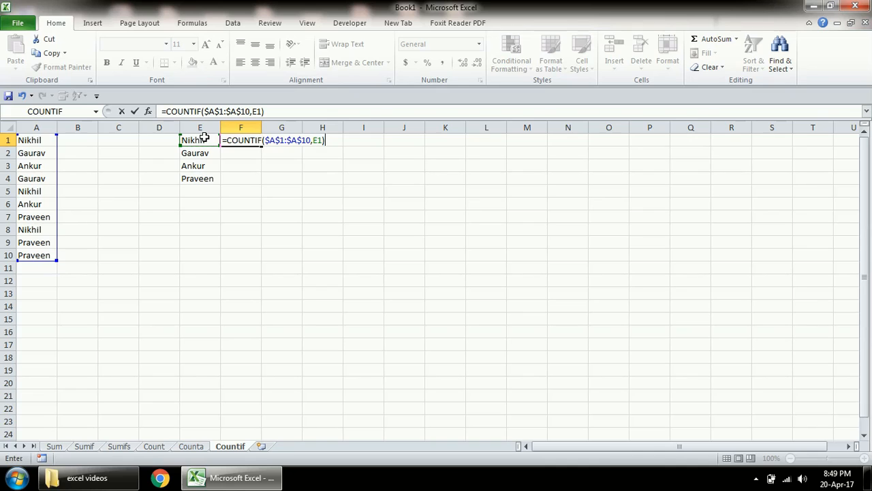
pyautogui.press('Return')
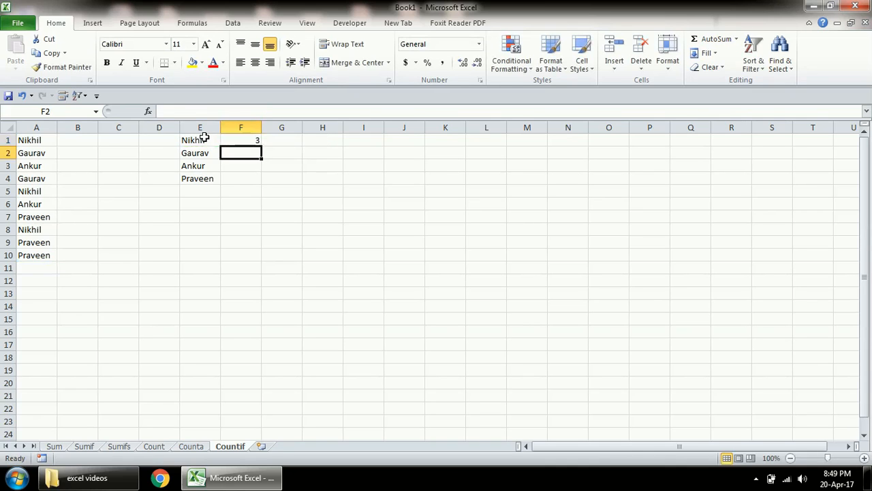
# - Copy the COUNTIF formula from F1 to F2:F4 for the remaining unique names
pyautogui.press('Up')
pyautogui.hotkey('ctrl', 'c')
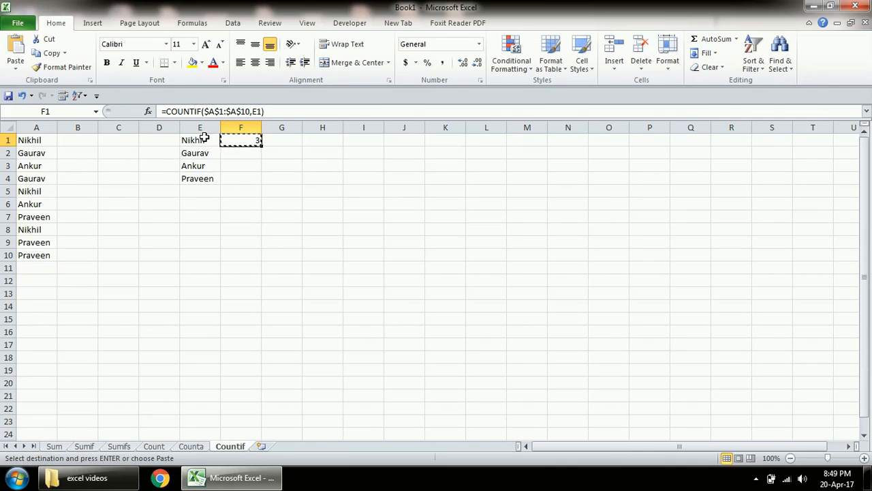
pyautogui.press('Down')
pyautogui.hotkey('shift', 'Down')
pyautogui.hotkey('shift', 'Down')
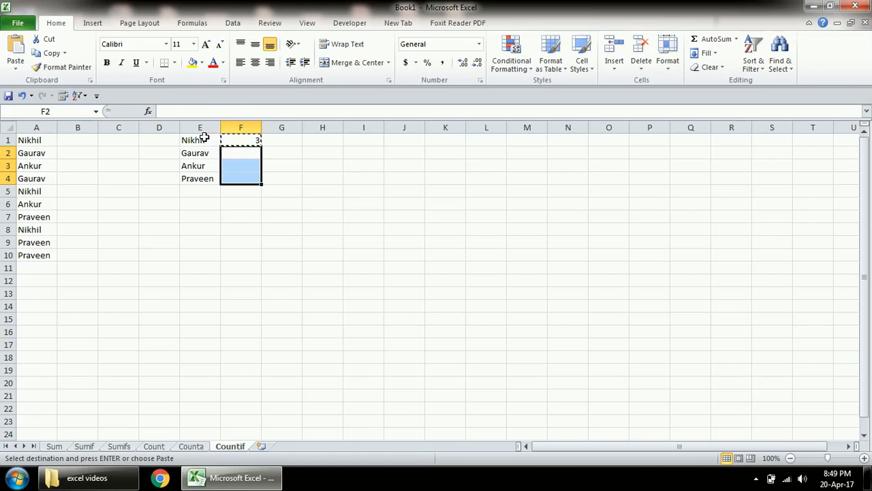
pyautogui.hotkey('ctrl', 'v')
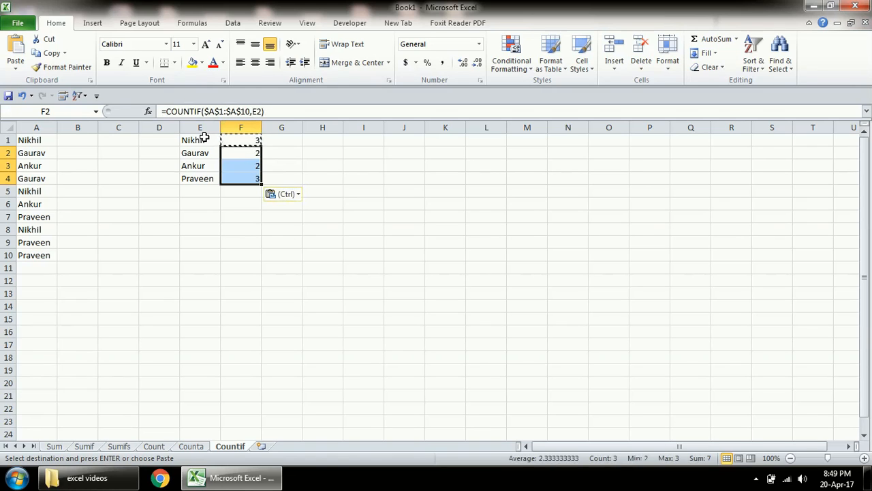
pyautogui.press('Down')
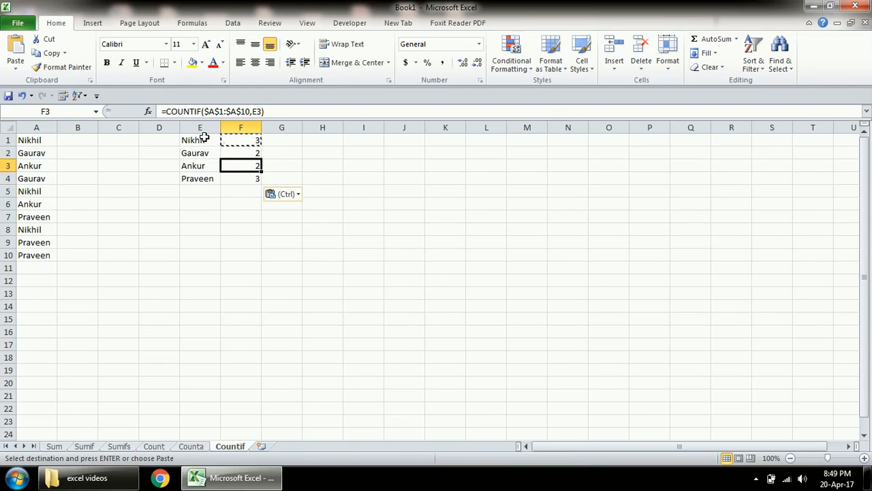
# - Fill A1, A5 and A8, the occurrences of the name in E1, with yellow
pyautogui.click(43, 139)
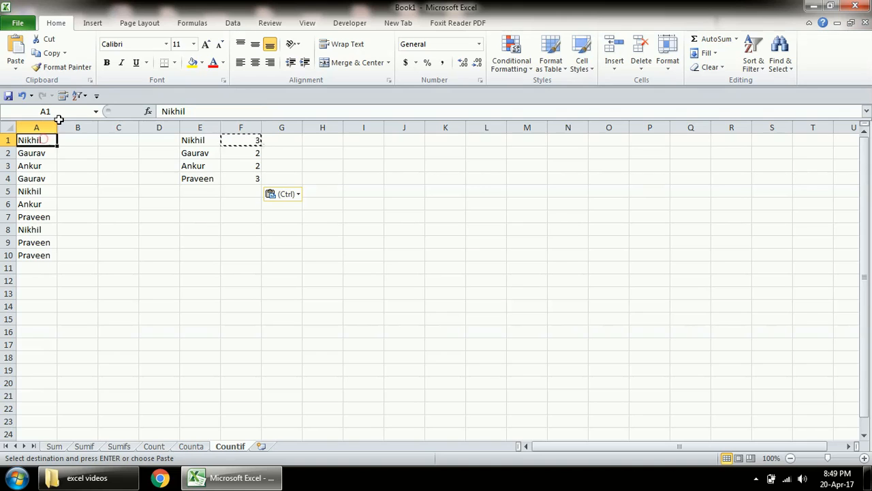
pyautogui.click(193, 62)
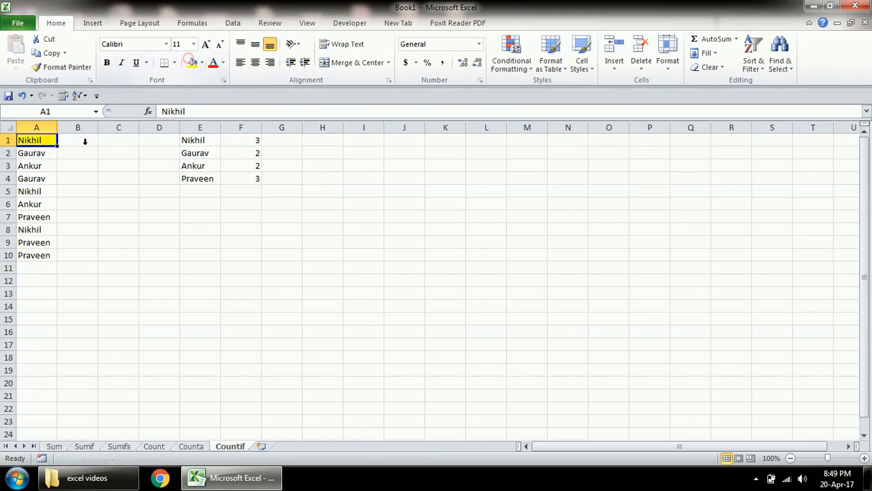
pyautogui.click(38, 190)
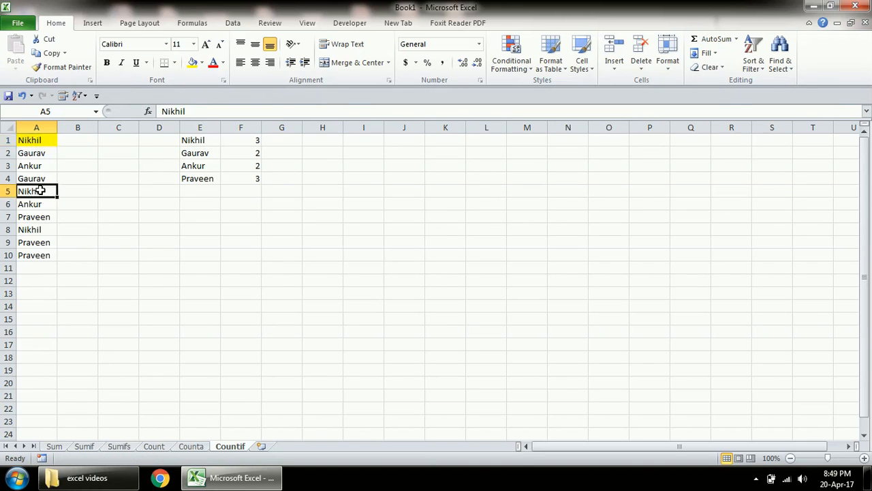
pyautogui.click(192, 62)
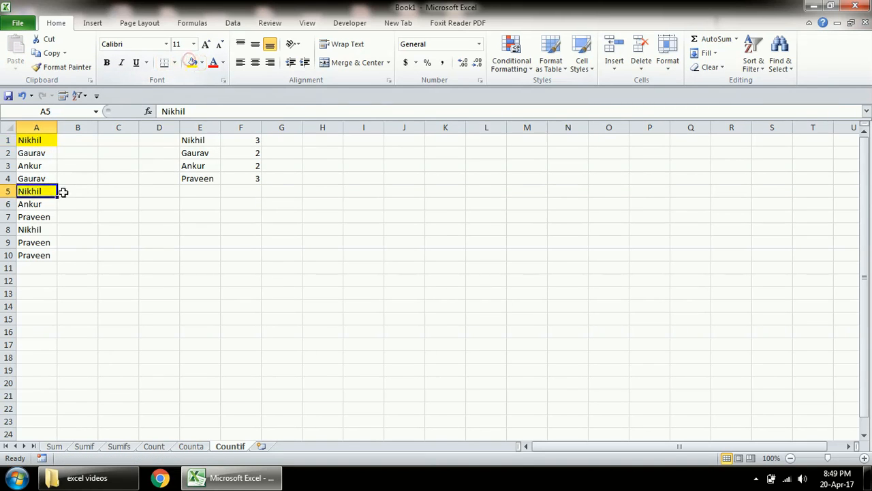
pyautogui.click(38, 230)
pyautogui.click(193, 62)
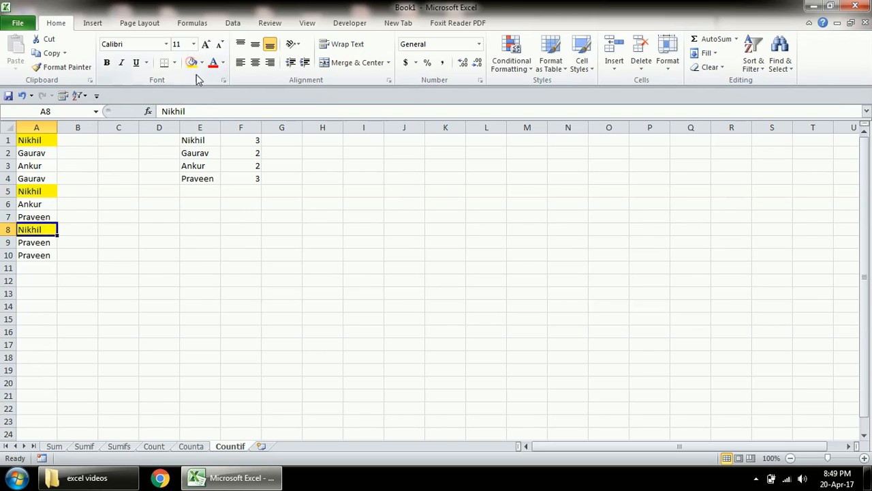
# - Fill A2 and A4, the occurrences of the name in E2, with yellow
pyautogui.click(242, 153)
pyautogui.click(39, 154)
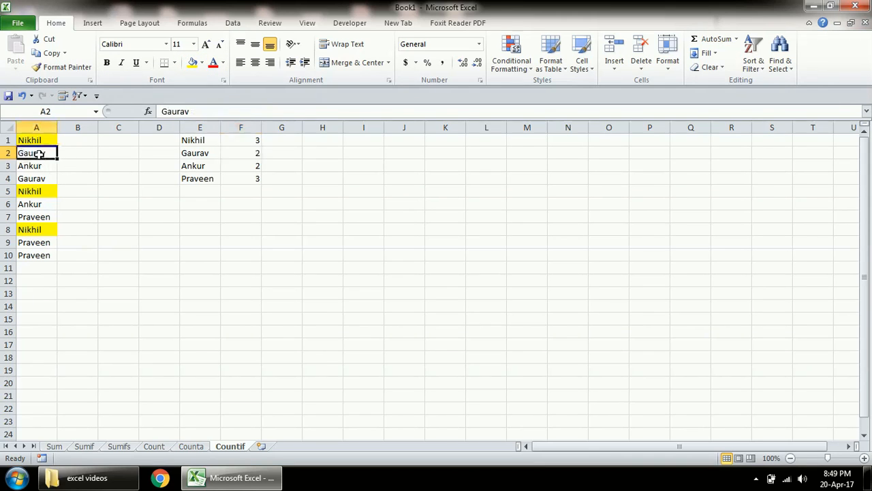
pyautogui.click(192, 62)
pyautogui.click(45, 179)
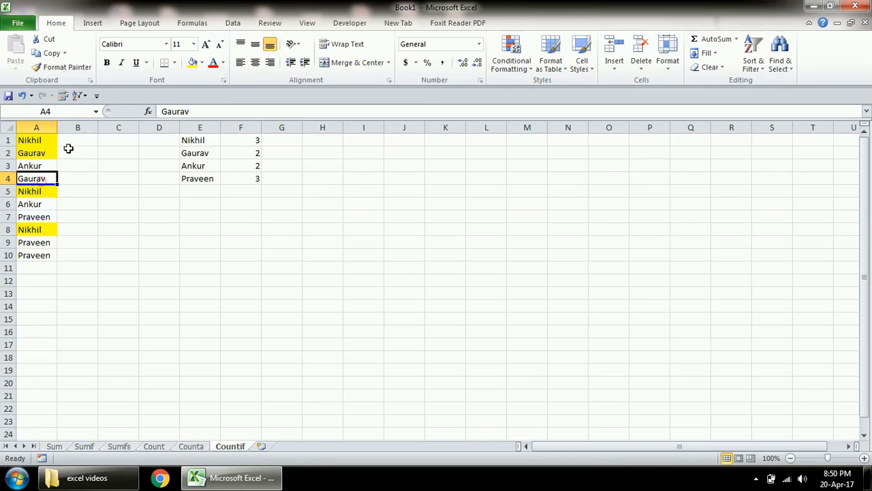
pyautogui.click(192, 62)
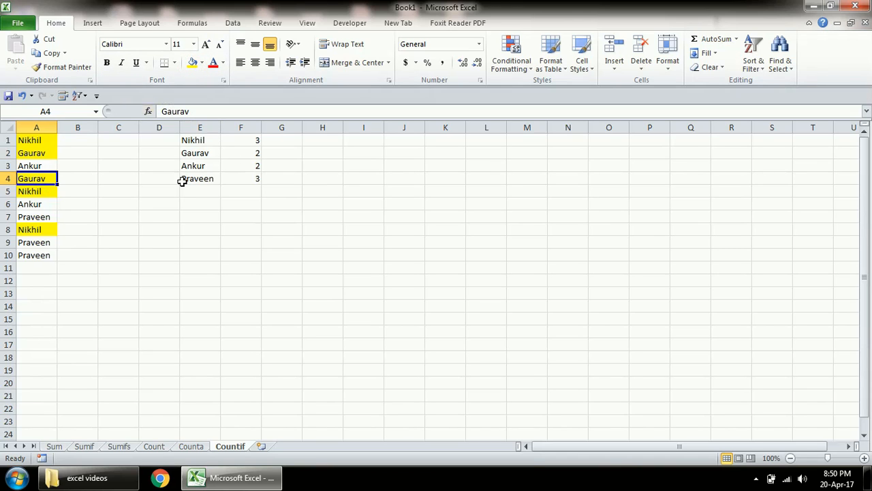
# - Fill A3 and A6, the occurrences of the name in E3, with yellow
pyautogui.click(35, 166)
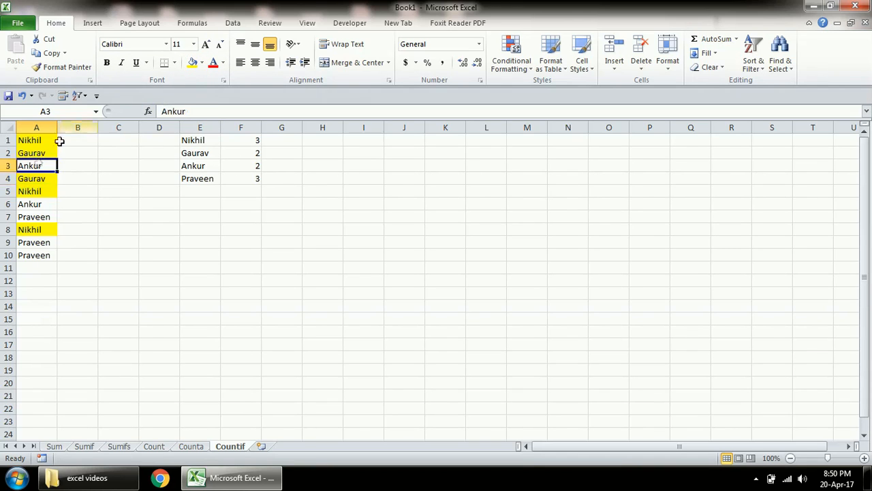
pyautogui.click(194, 63)
pyautogui.click(36, 204)
pyautogui.click(192, 65)
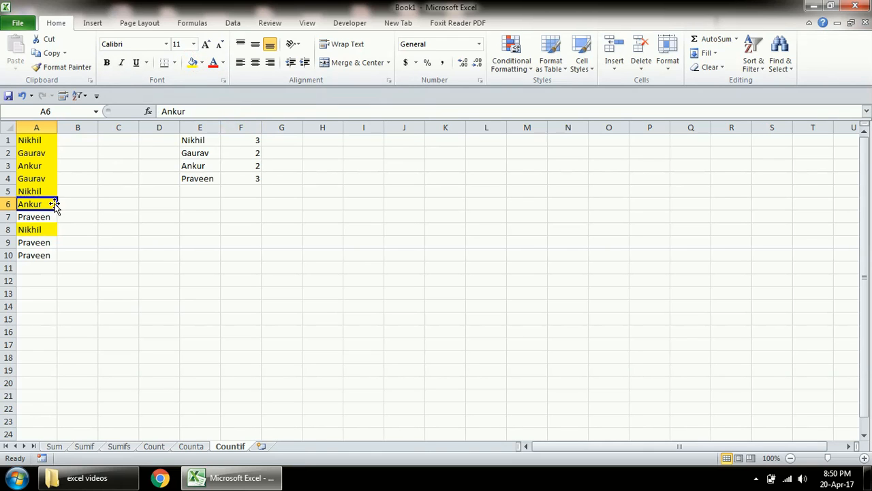
# - Fill A7, A9 and A10, the occurrences of the name in E4, with yellow
pyautogui.click(45, 216)
pyautogui.click(193, 63)
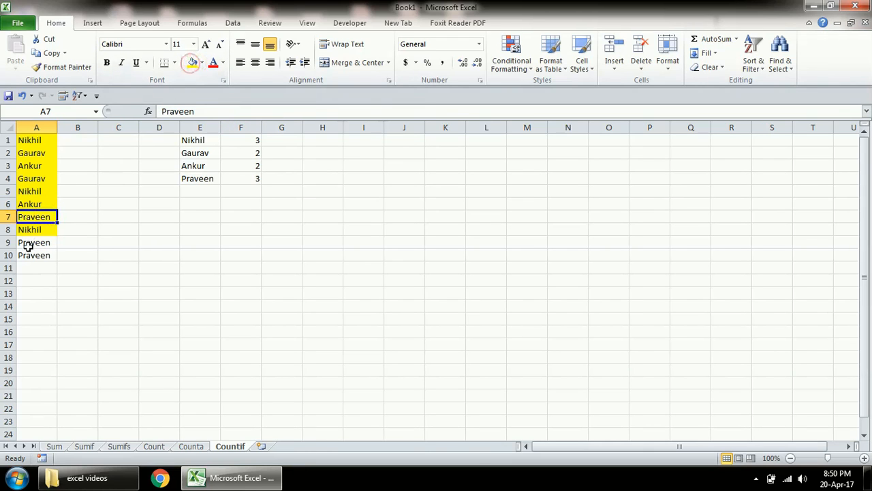
pyautogui.press('Down')
pyautogui.press('Down')
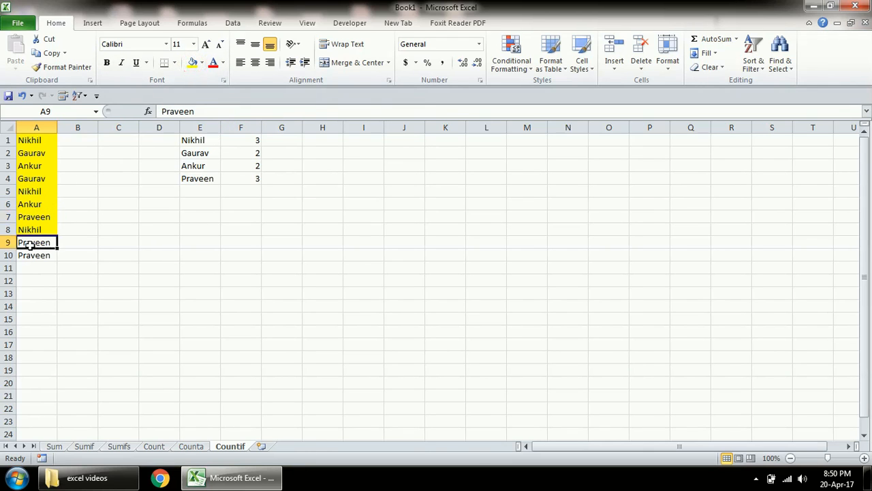
pyautogui.click(193, 64)
pyautogui.click(38, 254)
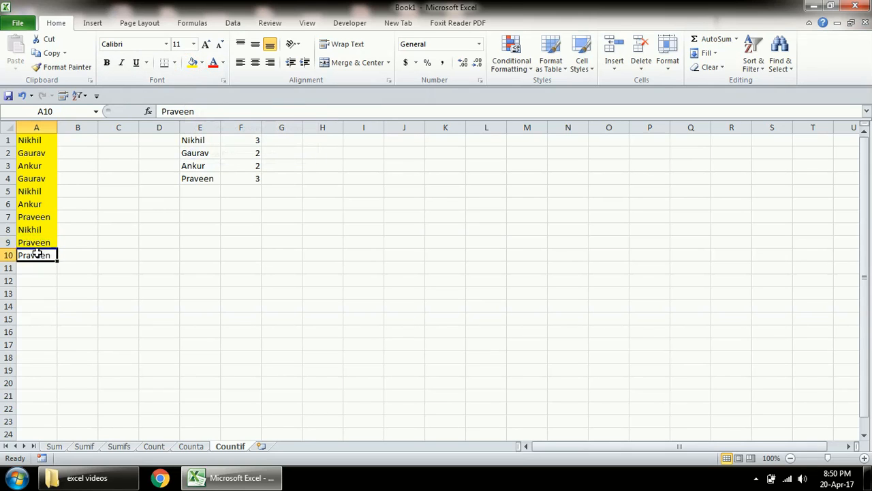
pyautogui.click(193, 63)
# - Review the count formulas in F1 and F4, and recap the Sum, Count and Counta sheets before returning to Countif
pyautogui.click(238, 139)
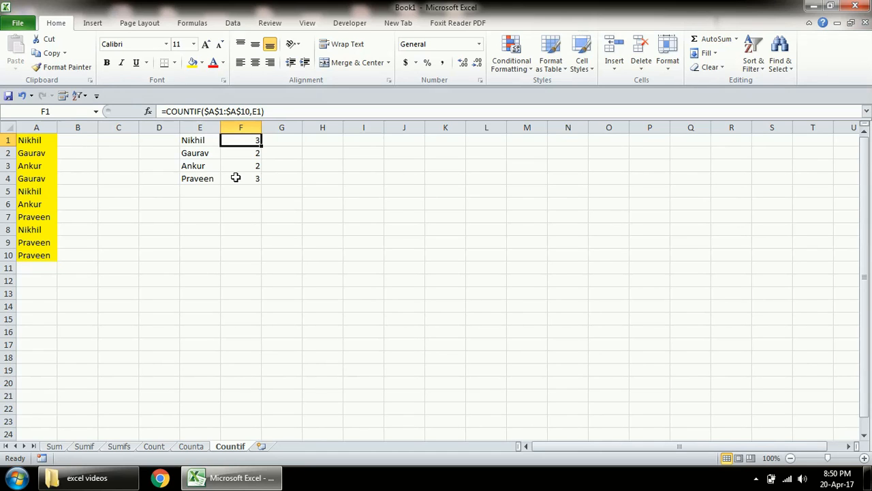
pyautogui.click(242, 178)
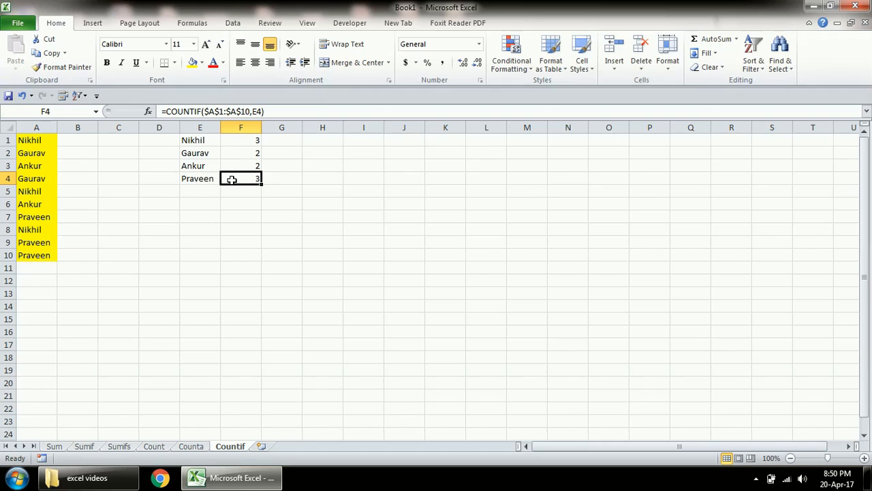
pyautogui.click(60, 449)
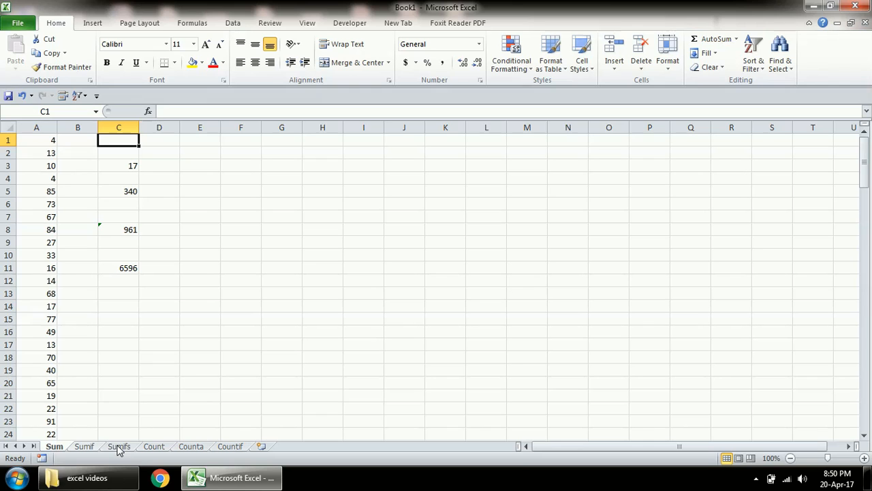
pyautogui.click(154, 447)
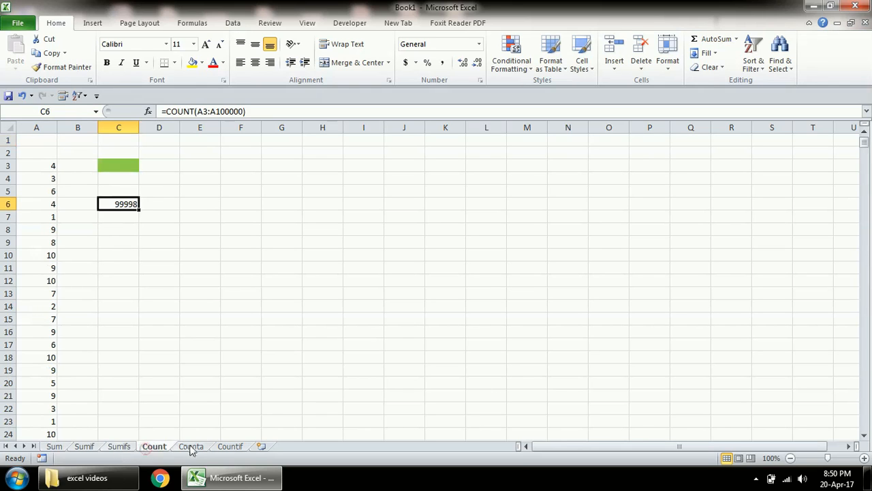
pyautogui.click(190, 446)
pyautogui.click(230, 446)
pyautogui.click(214, 356)
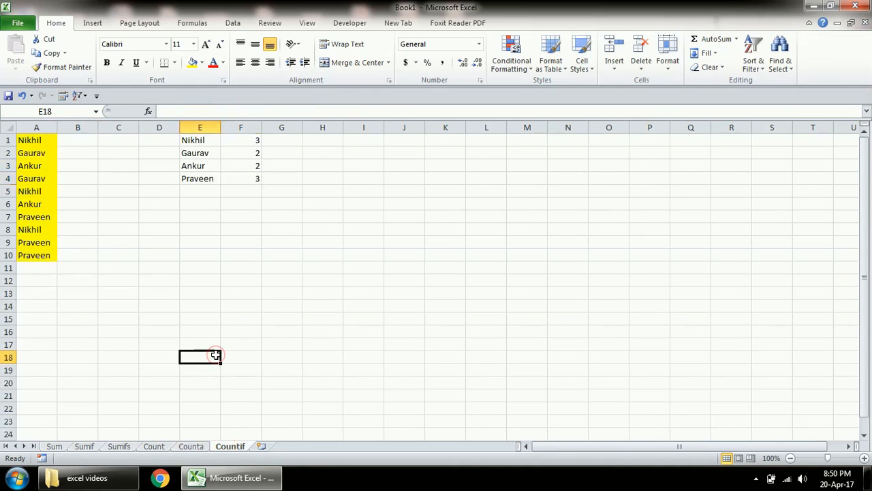